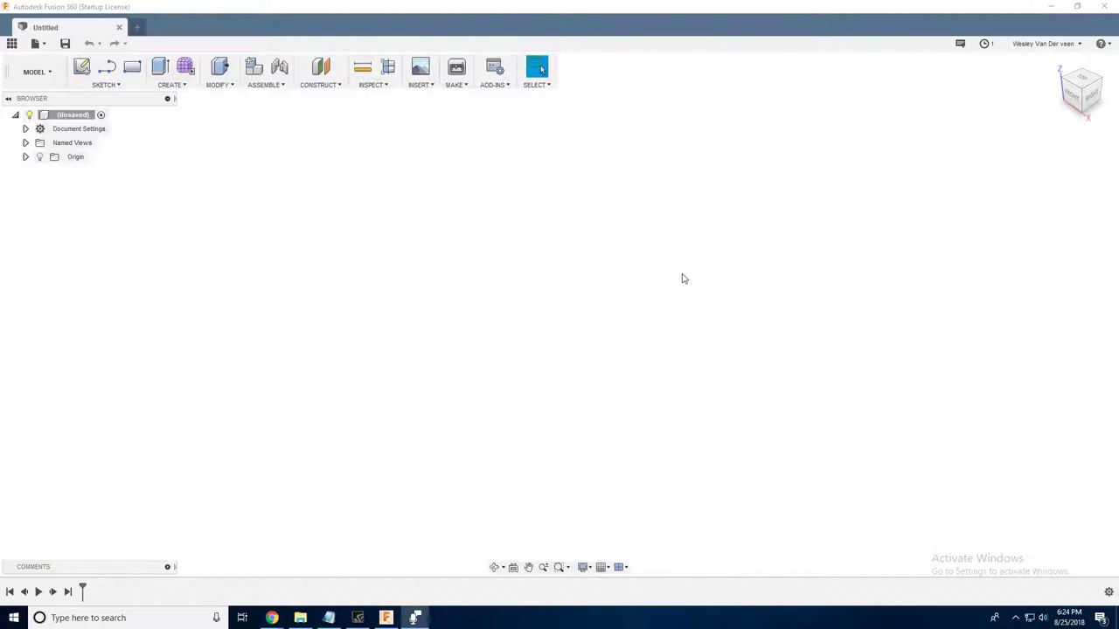
# - On the front plane, draw a vertical line up from the origin and dimension it to 65 mm
pyautogui.click(638, 273)
pyautogui.press('l')
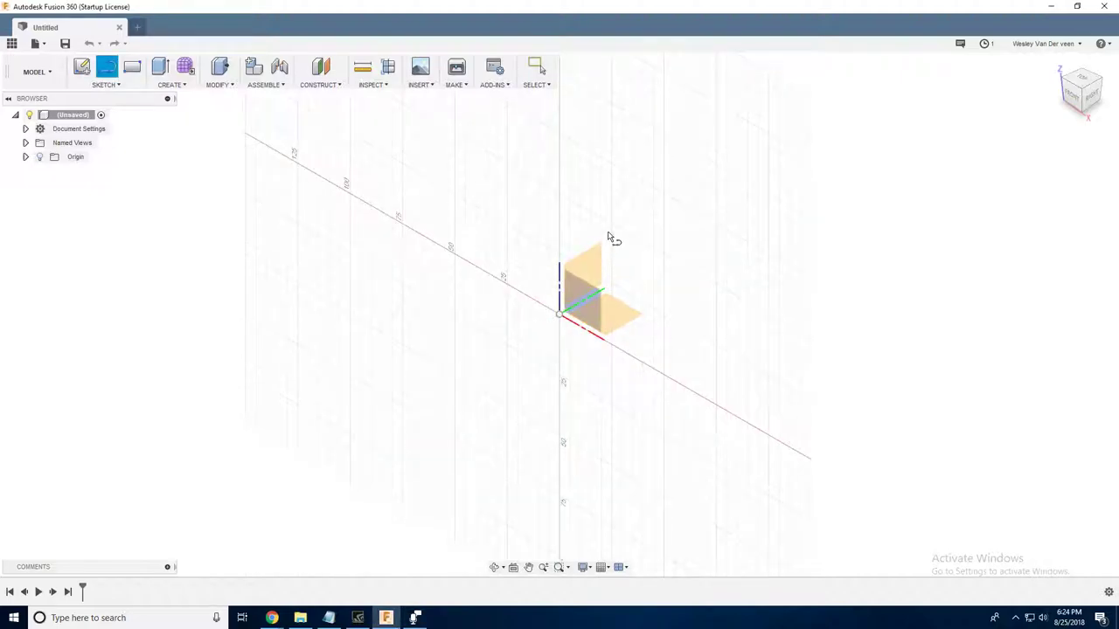
pyautogui.click(583, 271)
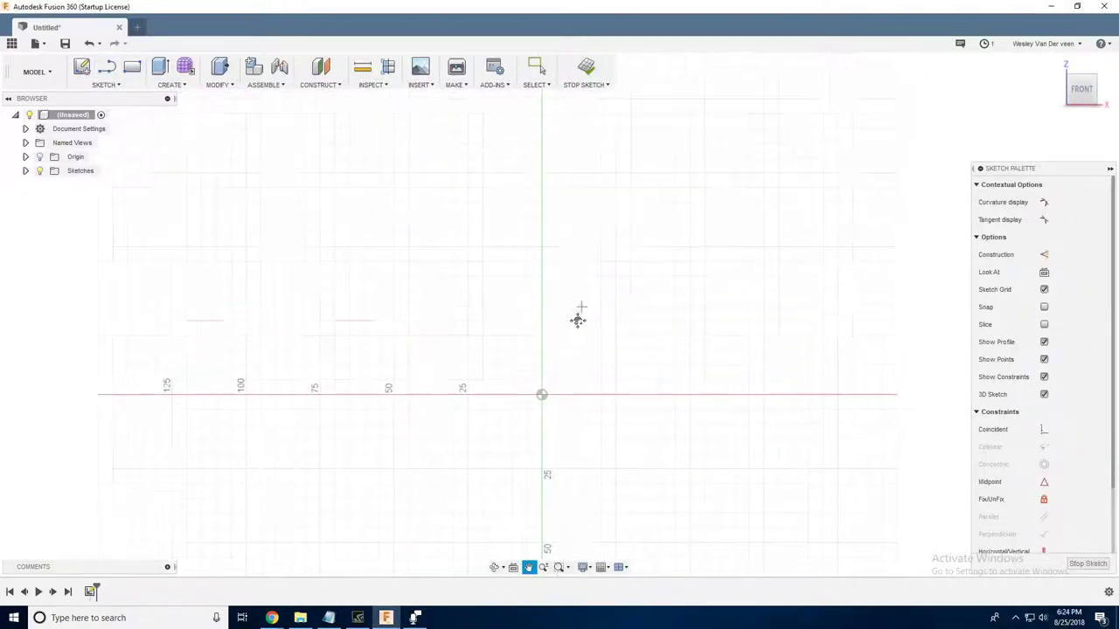
pyautogui.click(536, 419)
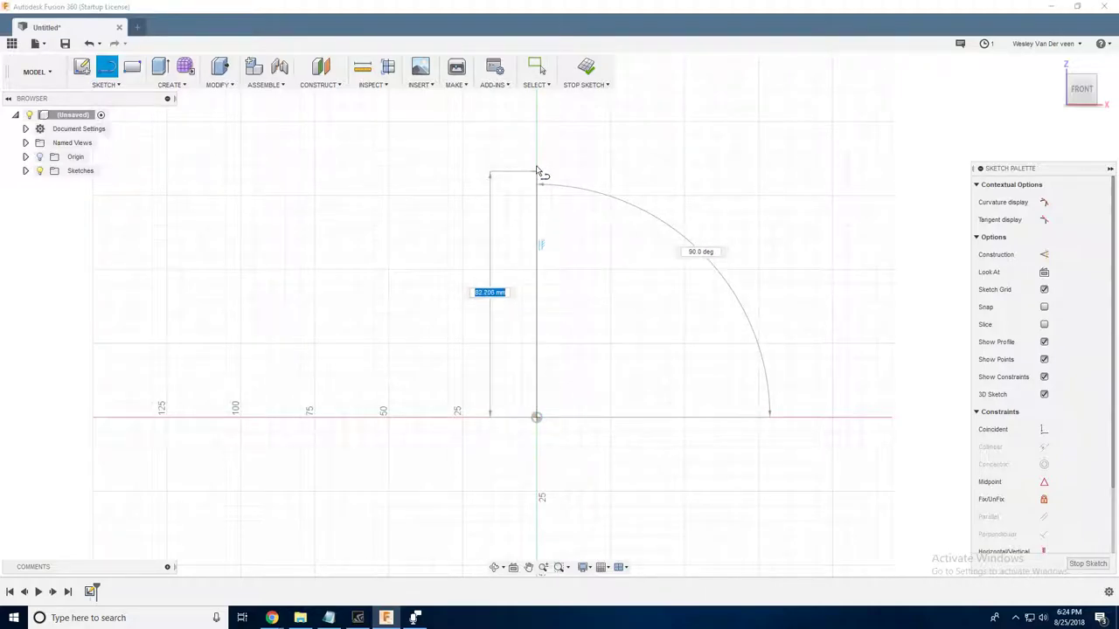
pyautogui.click(537, 126)
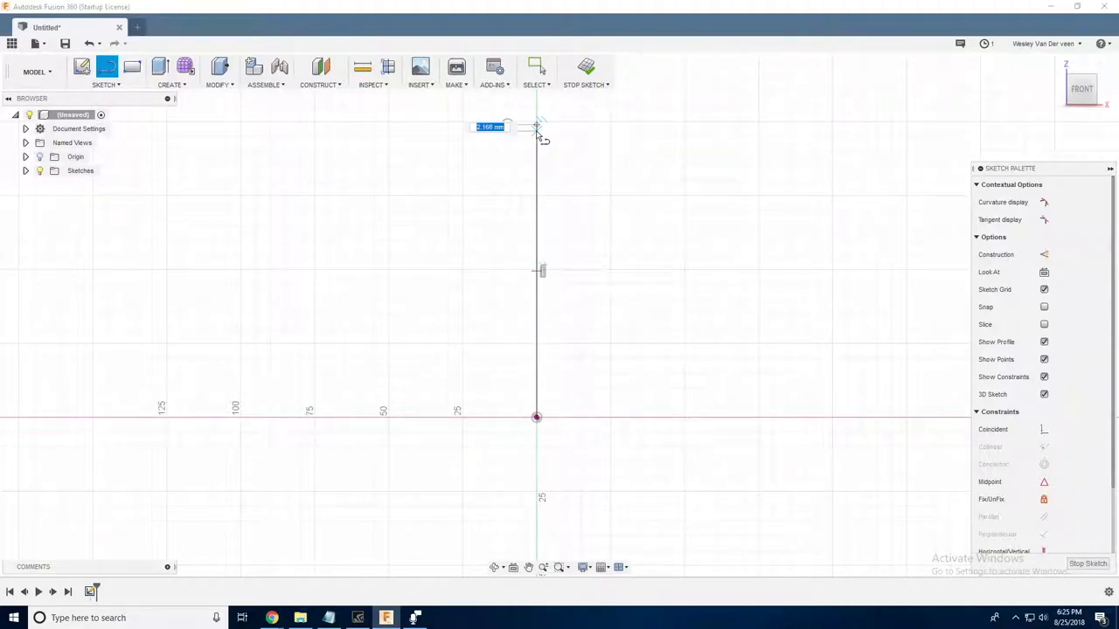
pyautogui.press('Escape')
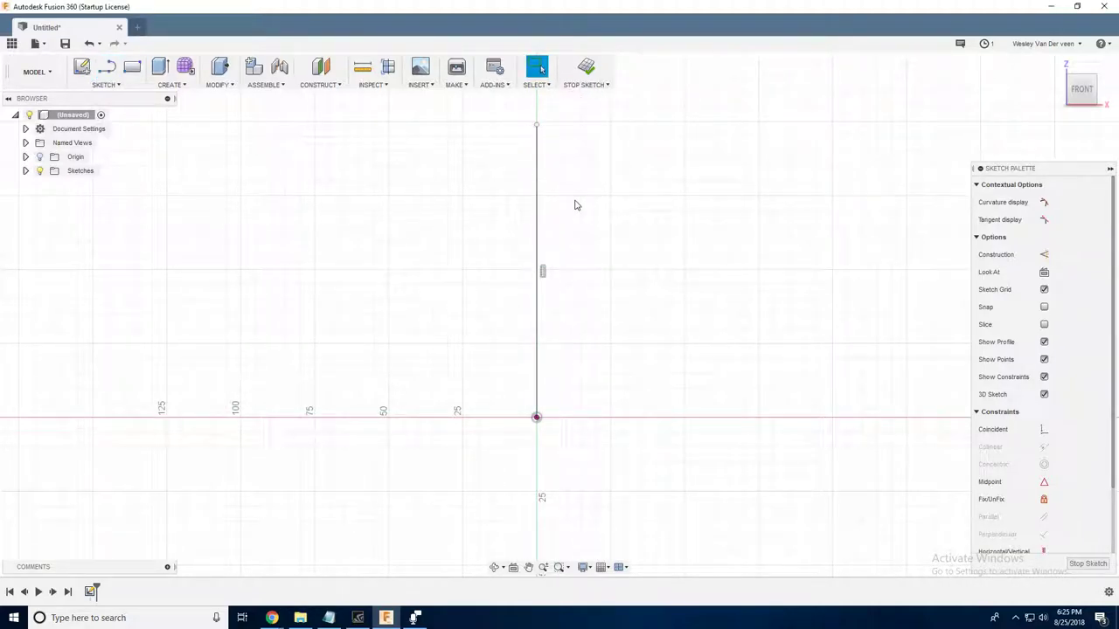
pyautogui.scroll(1, 565, 226)
pyautogui.press('d')
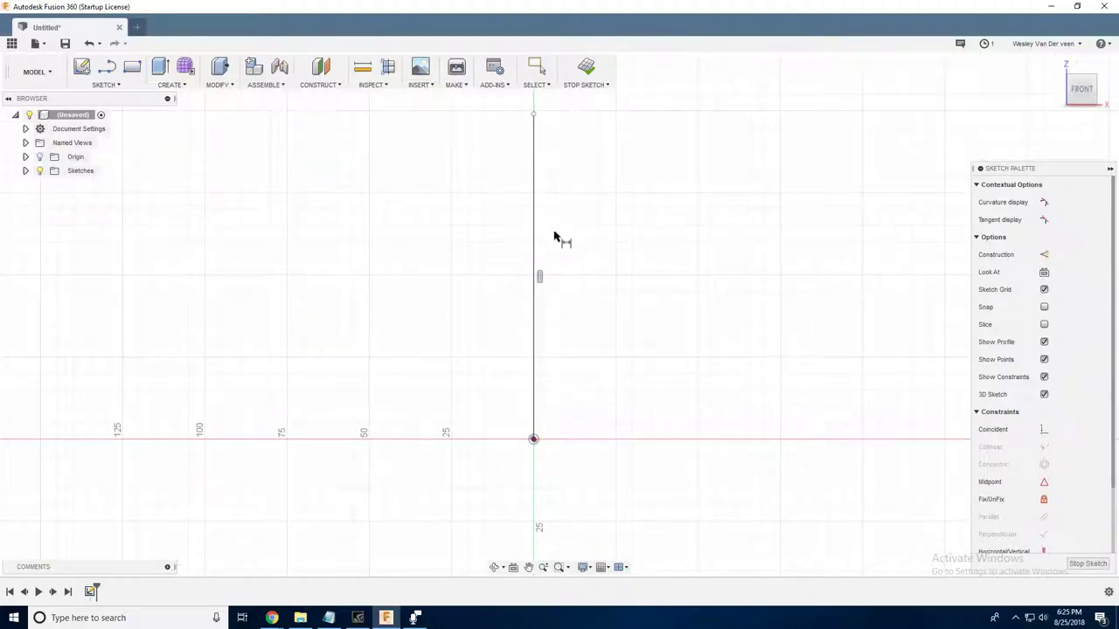
pyautogui.click(533, 243)
pyautogui.click(581, 245)
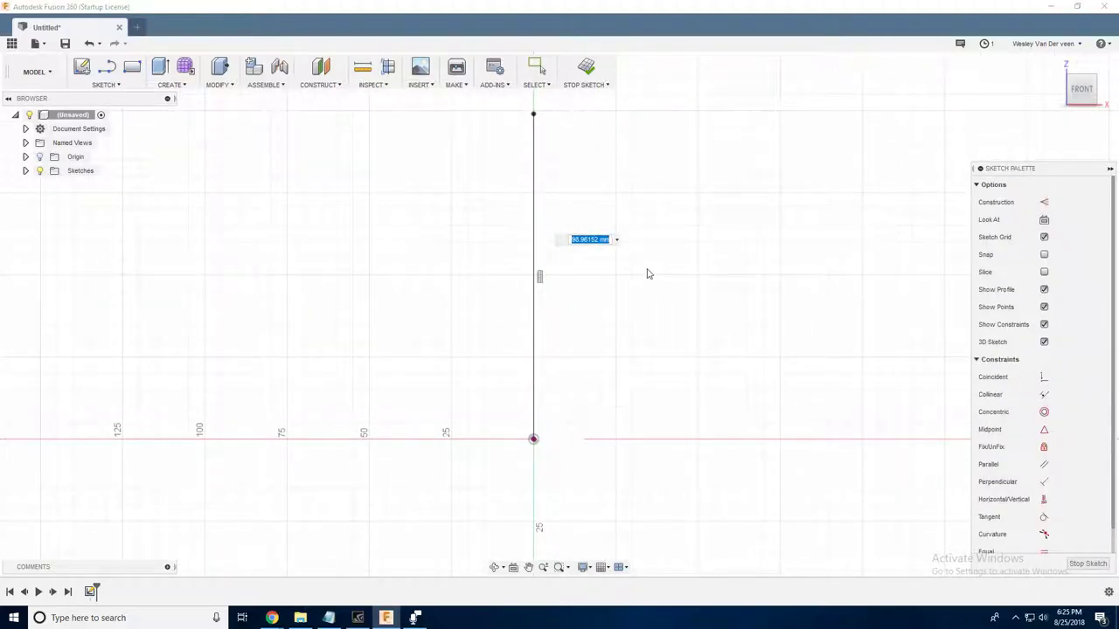
pyautogui.write('65')
pyautogui.press('Return')
# - Draw a horizontal base line from the origin corner and dimension it to 40 mm
pyautogui.scroll(2, 583, 297)
pyautogui.press('l')
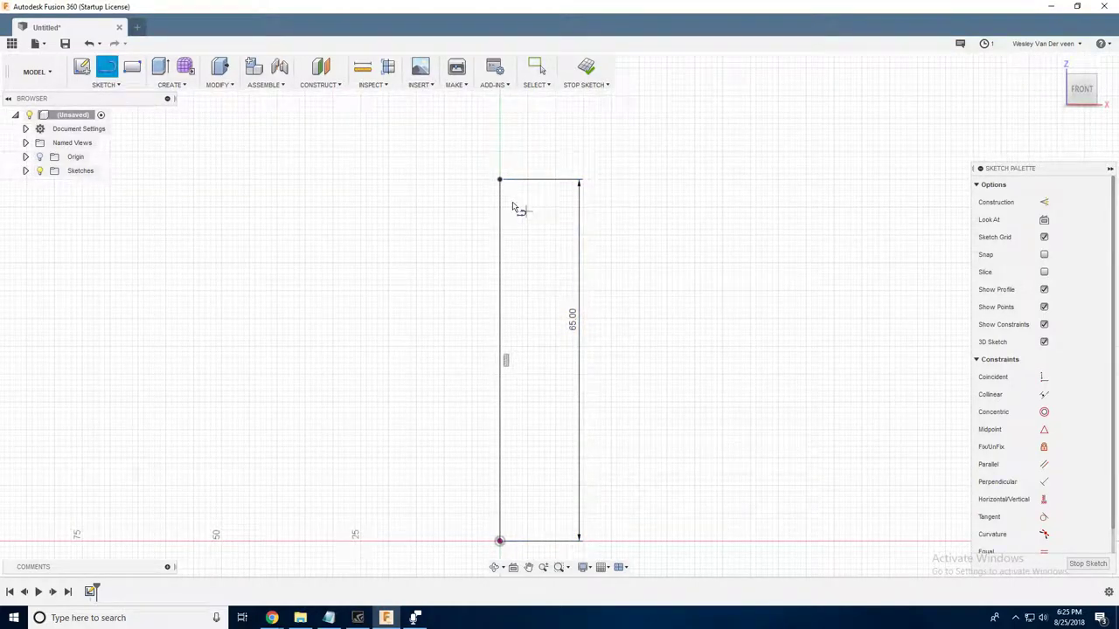
pyautogui.click(500, 541)
pyautogui.click(728, 542)
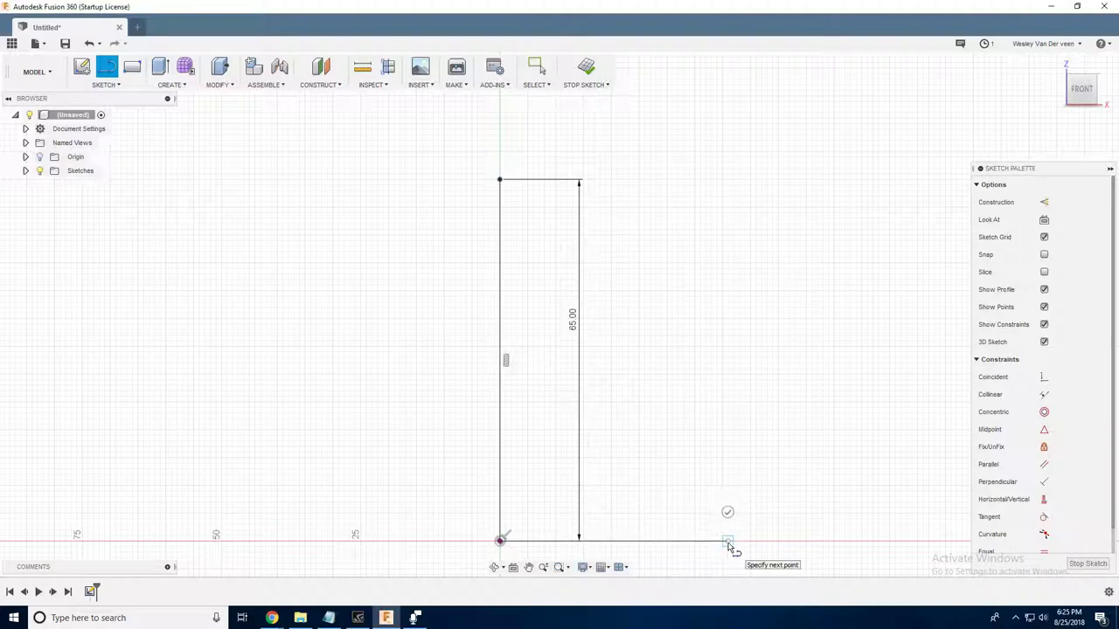
pyautogui.press('Escape')
pyautogui.scroll(-1, 657, 507)
pyautogui.press('d')
pyautogui.click(637, 448)
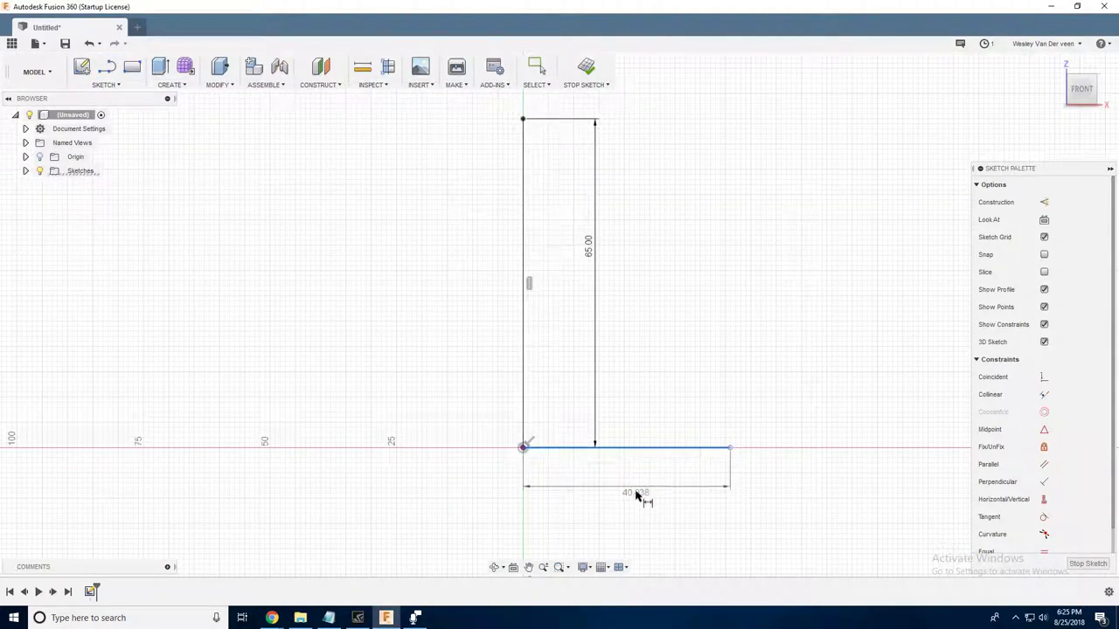
pyautogui.click(637, 495)
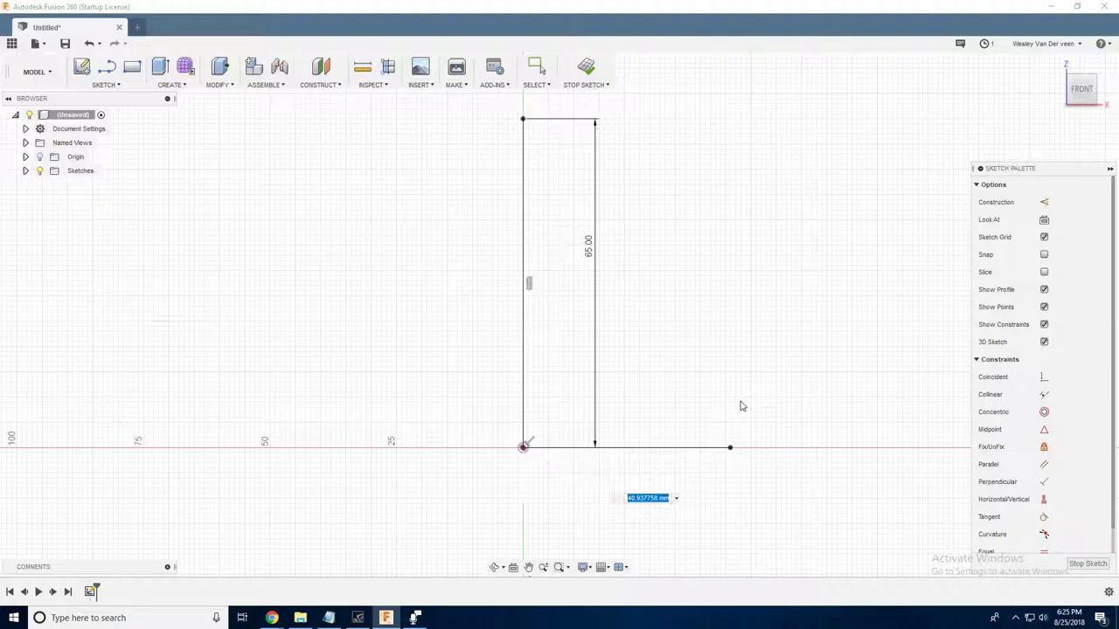
pyautogui.write('40')
pyautogui.press('Return')
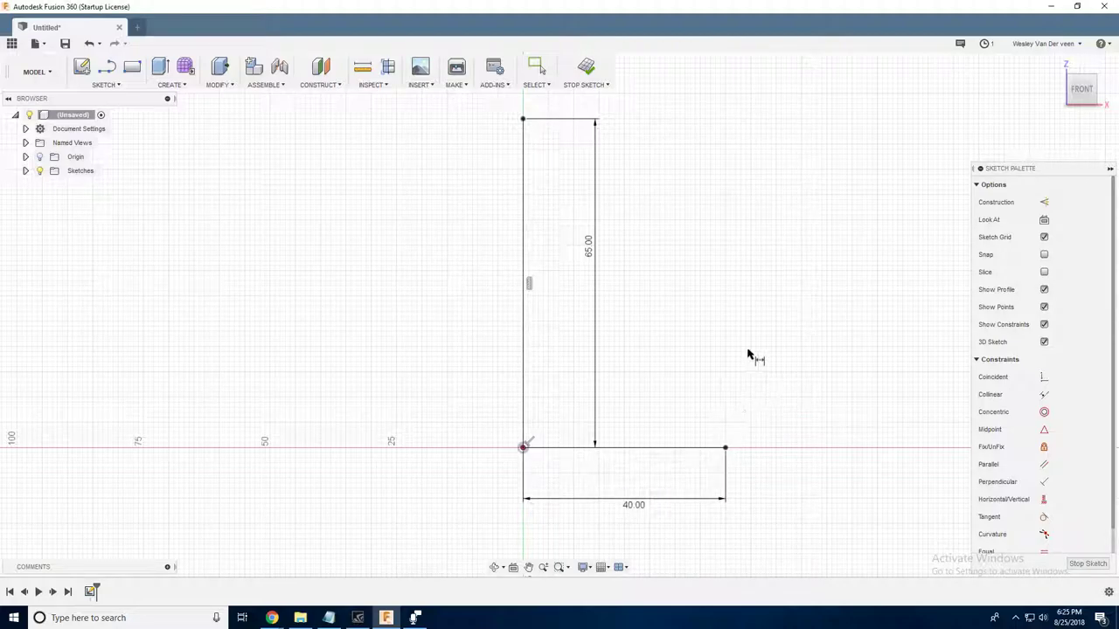
# - Start a new line on the top edge of the sketch
pyautogui.scroll(1, 624, 208)
pyautogui.press('l')
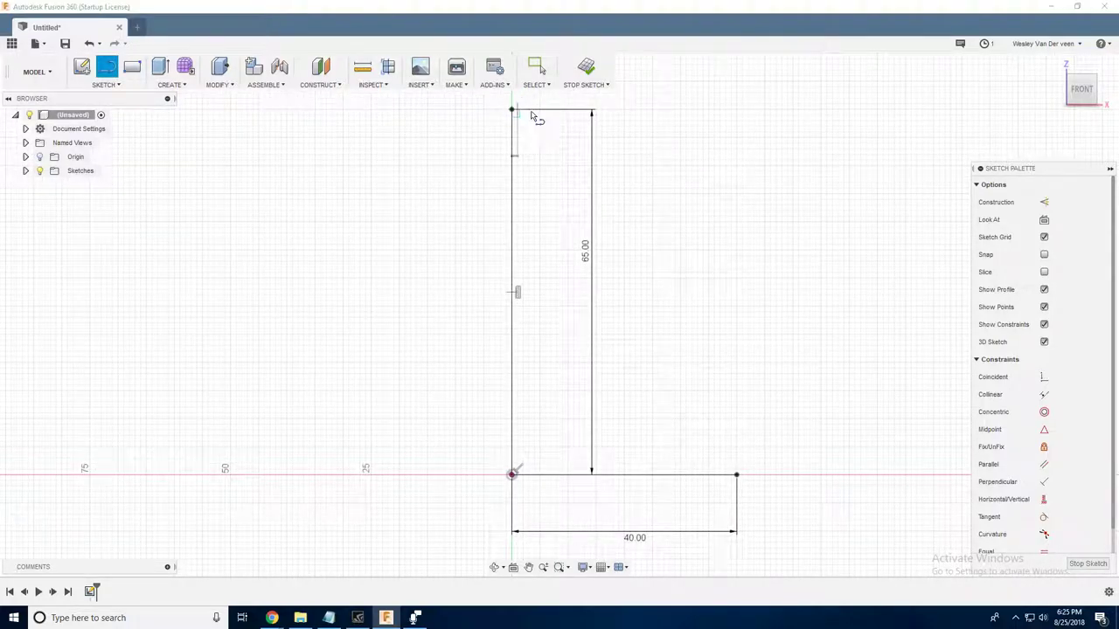
pyautogui.click(544, 111)
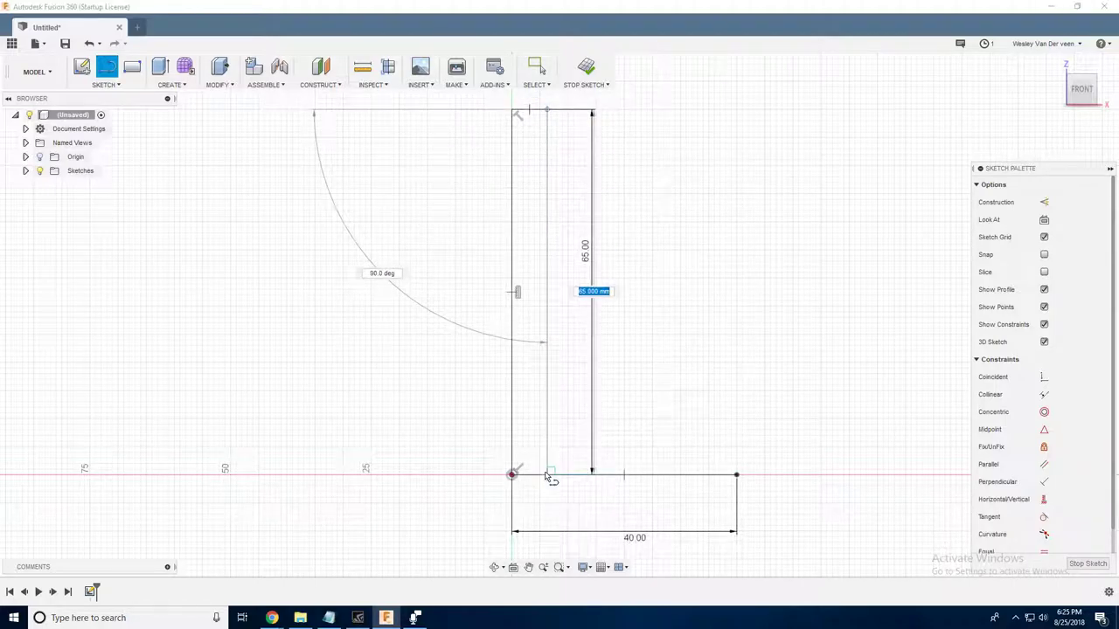
# - Close a narrow strip with a vertical line down to the base and dimension its width to 7.50 mm
pyautogui.click(547, 474)
pyautogui.press('Escape')
pyautogui.press('Escape')
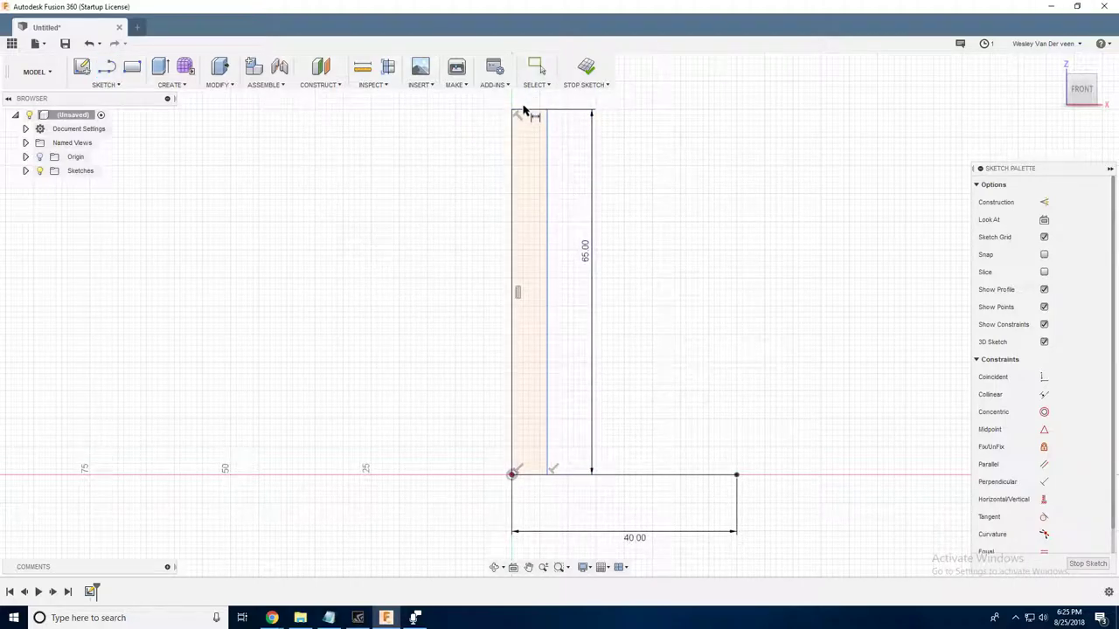
pyautogui.scroll(2, 601, 127)
pyautogui.press('d')
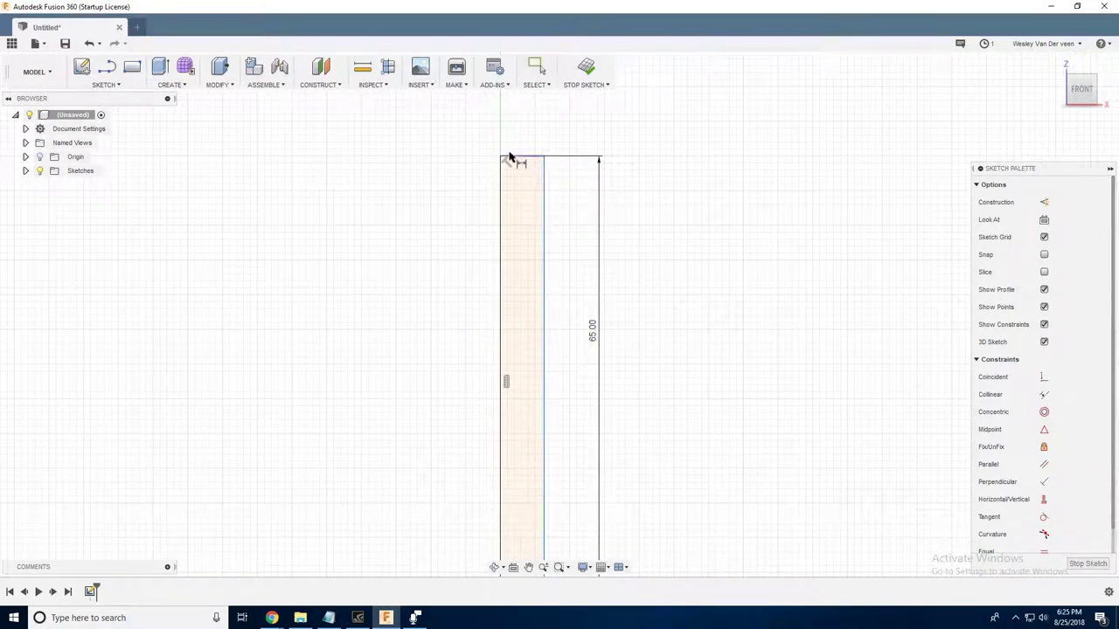
pyautogui.click(514, 157)
pyautogui.click(516, 140)
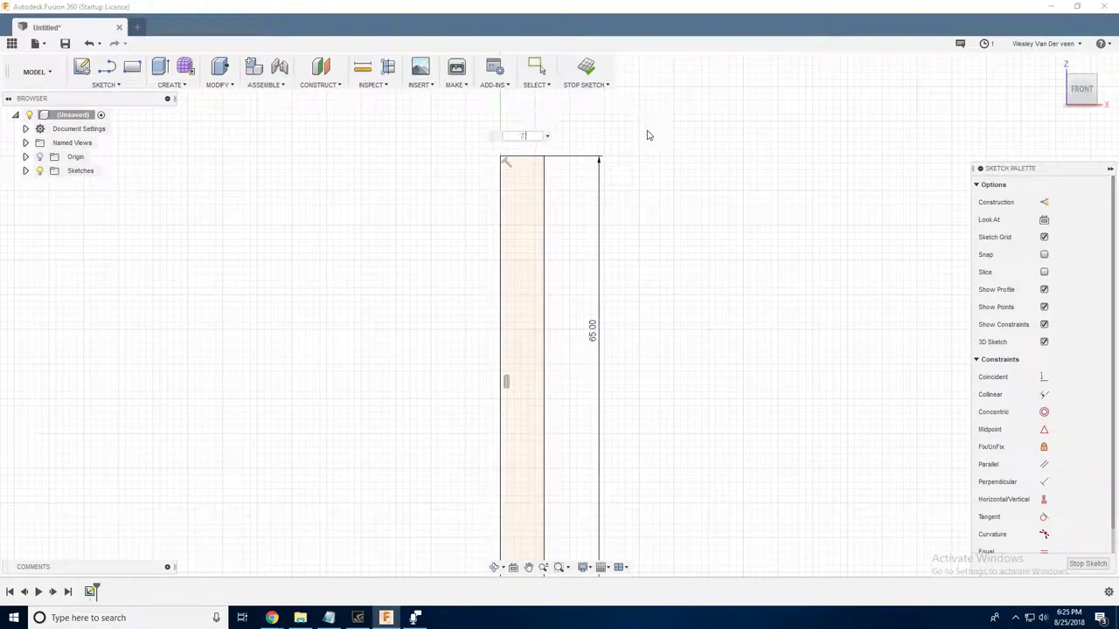
pyautogui.press('Return')
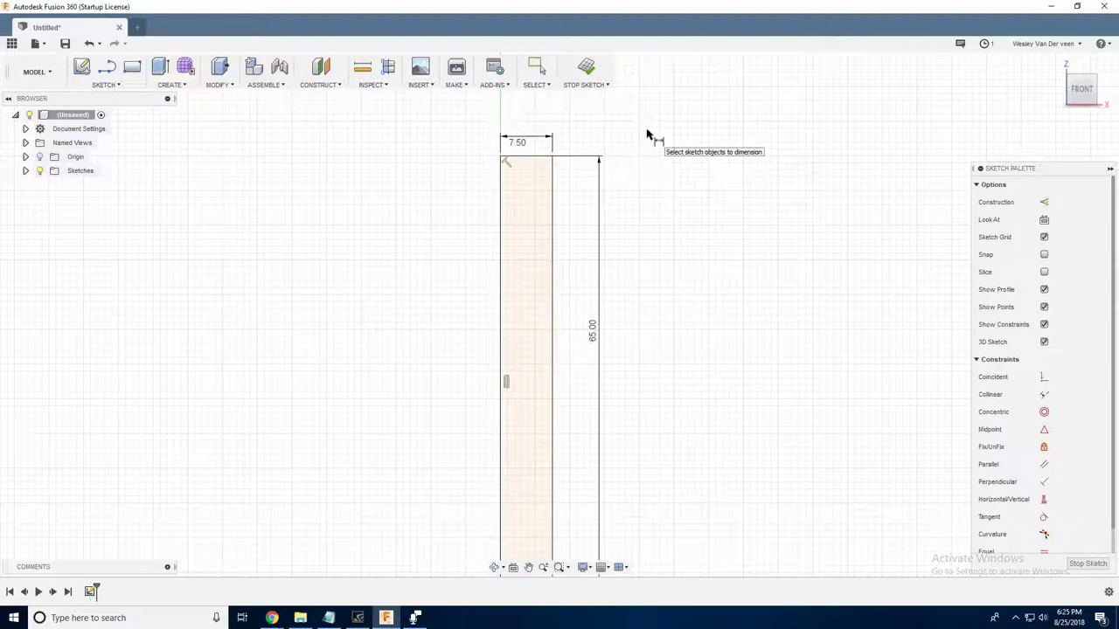
# - Pan the view to show the 40 mm base and bring up the sketch drawing tools
pyautogui.scroll(-2, 678, 344)
pyautogui.moveTo(678, 345); pyautogui.dragTo(654, 260, button='middle')
pyautogui.scroll(-1, 653, 261)
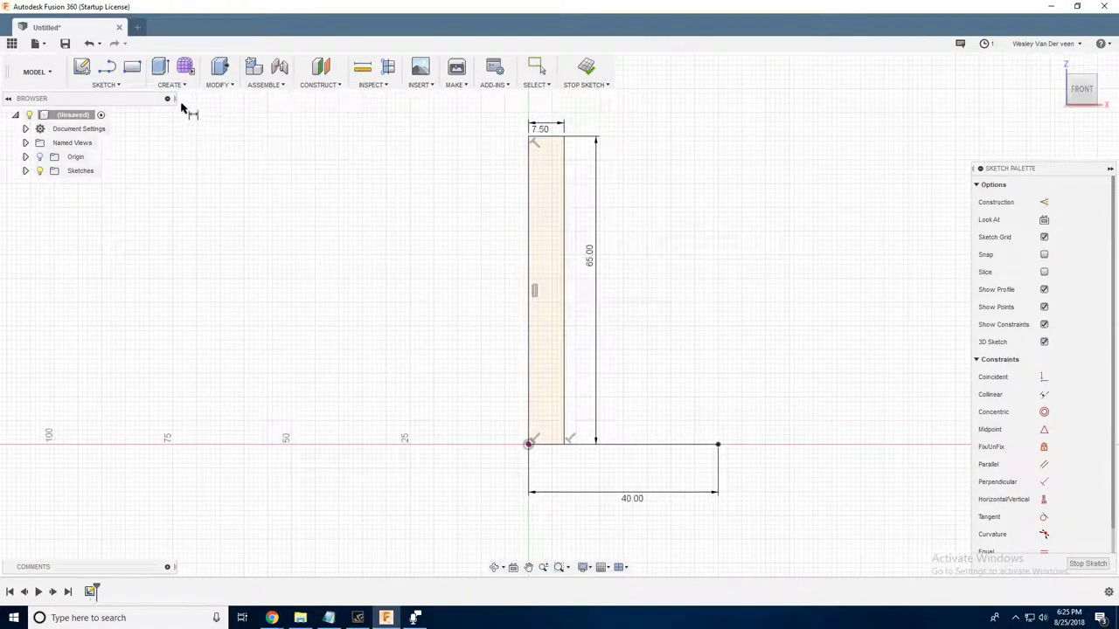
pyautogui.click(105, 85)
pyautogui.moveTo(111, 134)
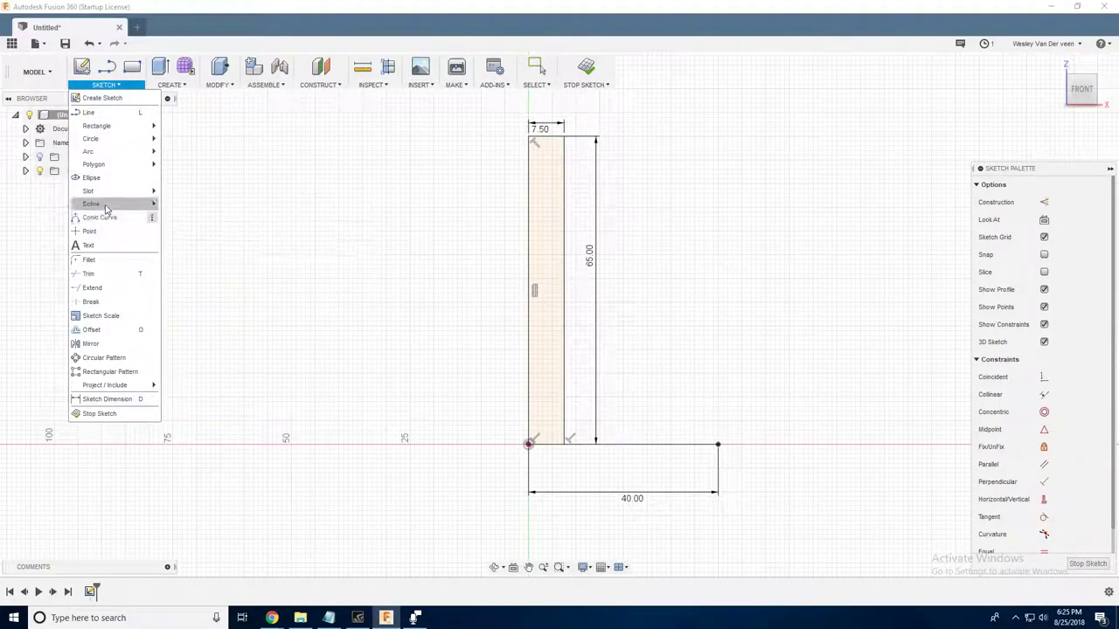
# - Draw a fit-point spline from the strip's inner edge to the outer end of the base line
pyautogui.click(219, 207)
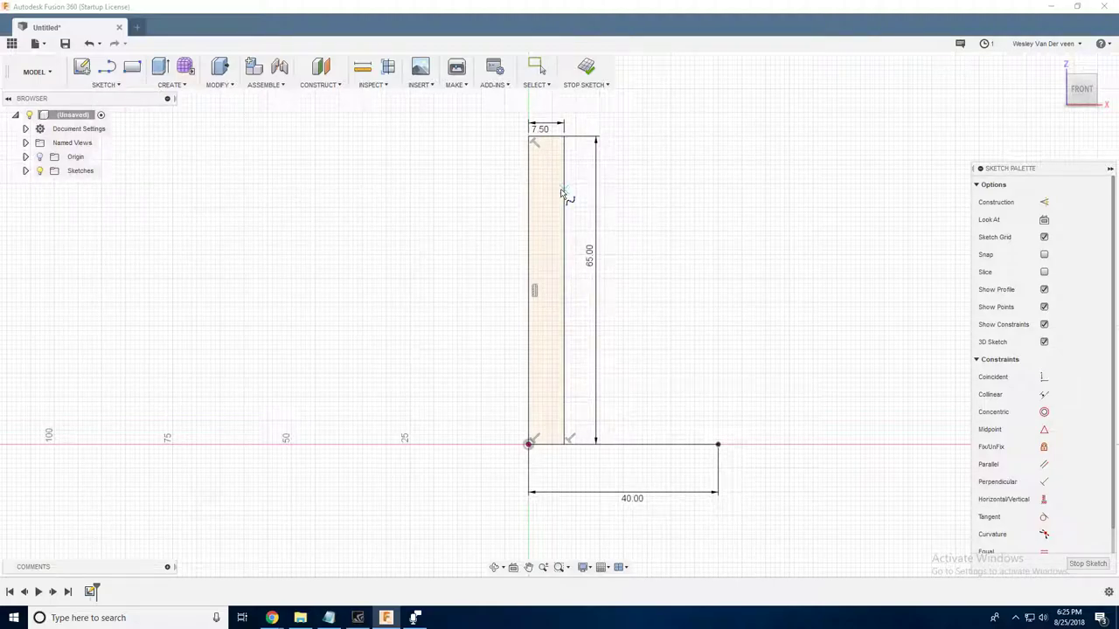
pyautogui.click(564, 189)
pyautogui.click(606, 249)
pyautogui.click(668, 338)
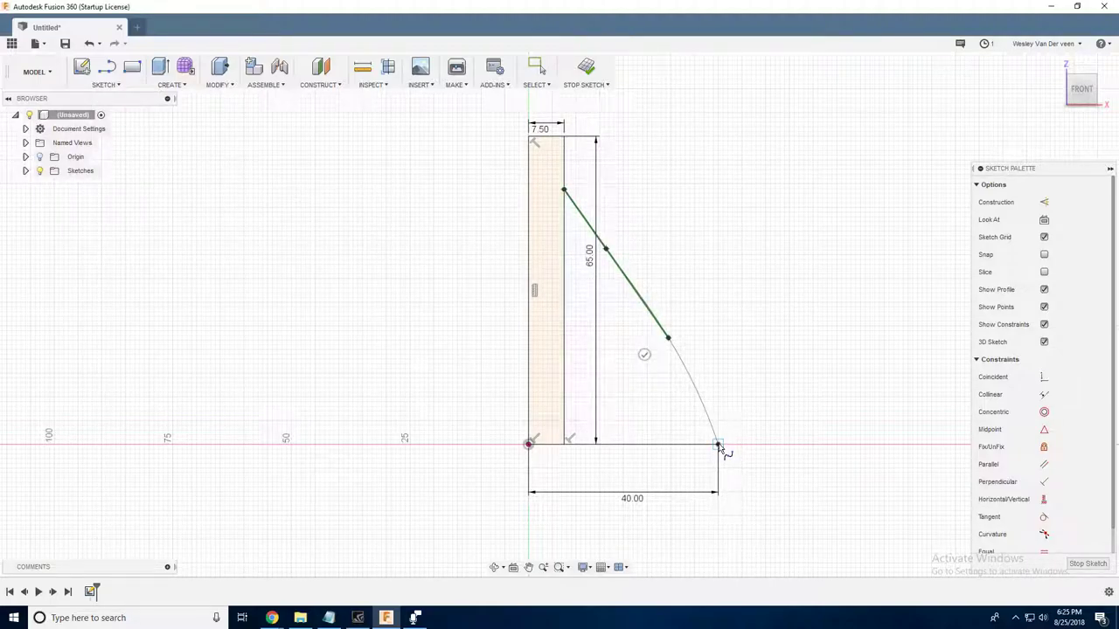
pyautogui.click(719, 444)
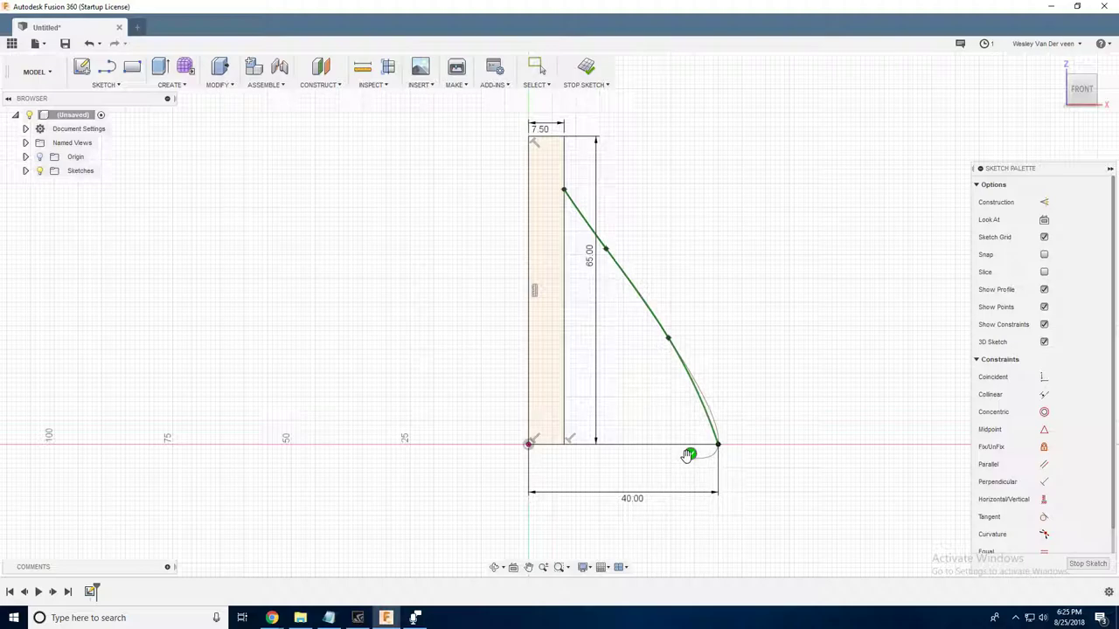
pyautogui.click(690, 455)
# - Drag the spline's fit points into a flared S-curve and finish the sketch
pyautogui.moveTo(605, 249); pyautogui.dragTo(602, 267)
pyautogui.moveTo(668, 337); pyautogui.dragTo(676, 354)
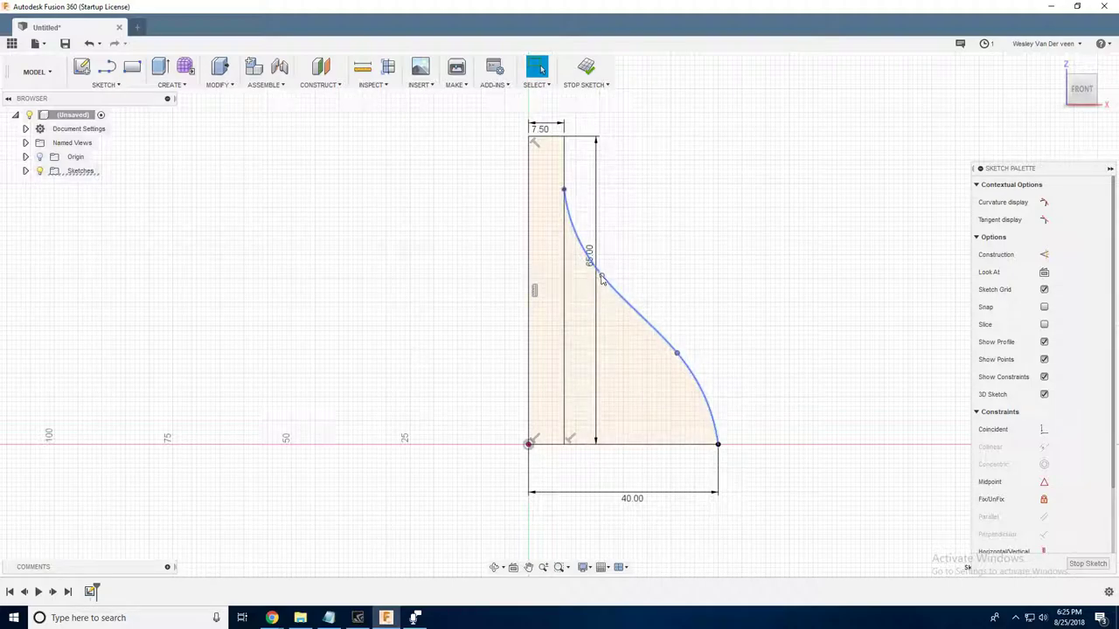
pyautogui.moveTo(602, 278); pyautogui.dragTo(635, 328)
pyautogui.moveTo(678, 362); pyautogui.dragTo(684, 385)
pyautogui.moveTo(637, 325); pyautogui.dragTo(622, 323)
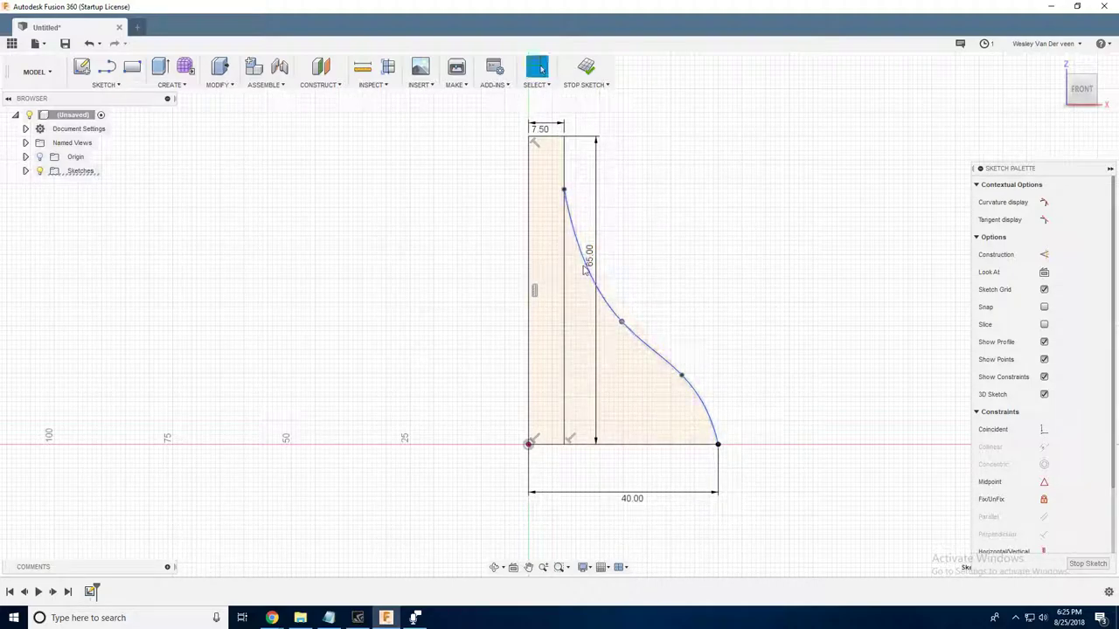
pyautogui.moveTo(564, 189); pyautogui.dragTo(564, 181)
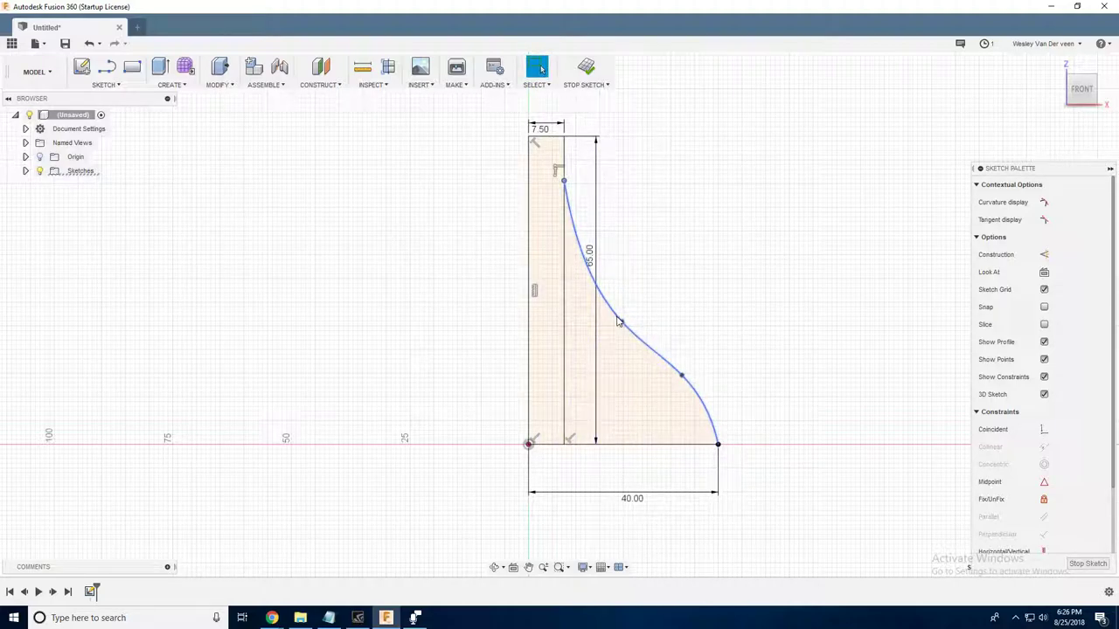
pyautogui.moveTo(622, 324); pyautogui.dragTo(615, 322)
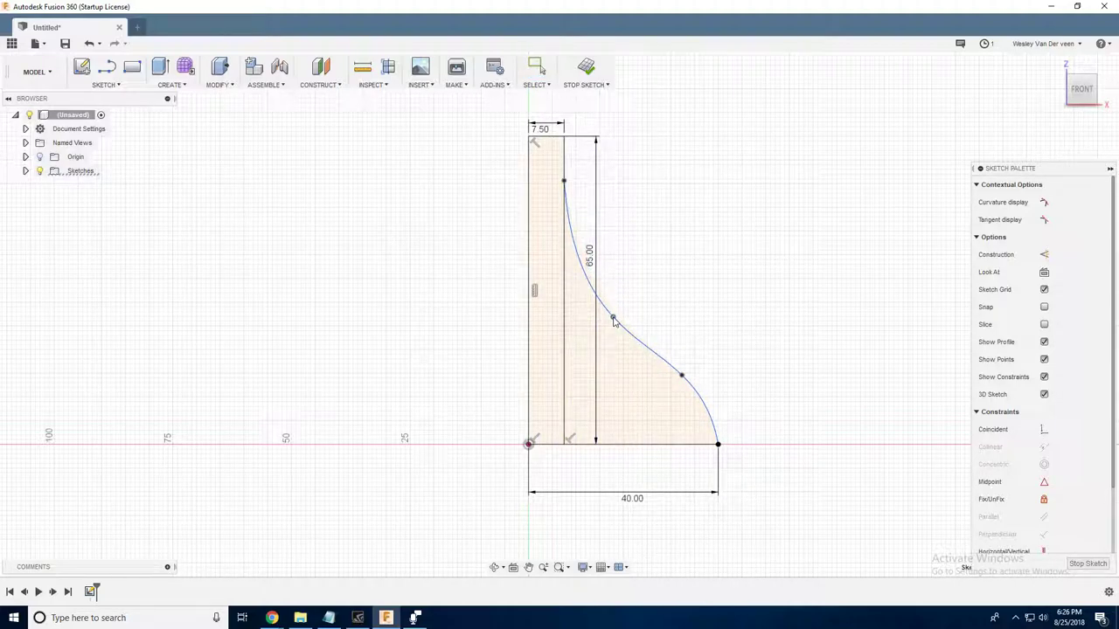
pyautogui.click(585, 67)
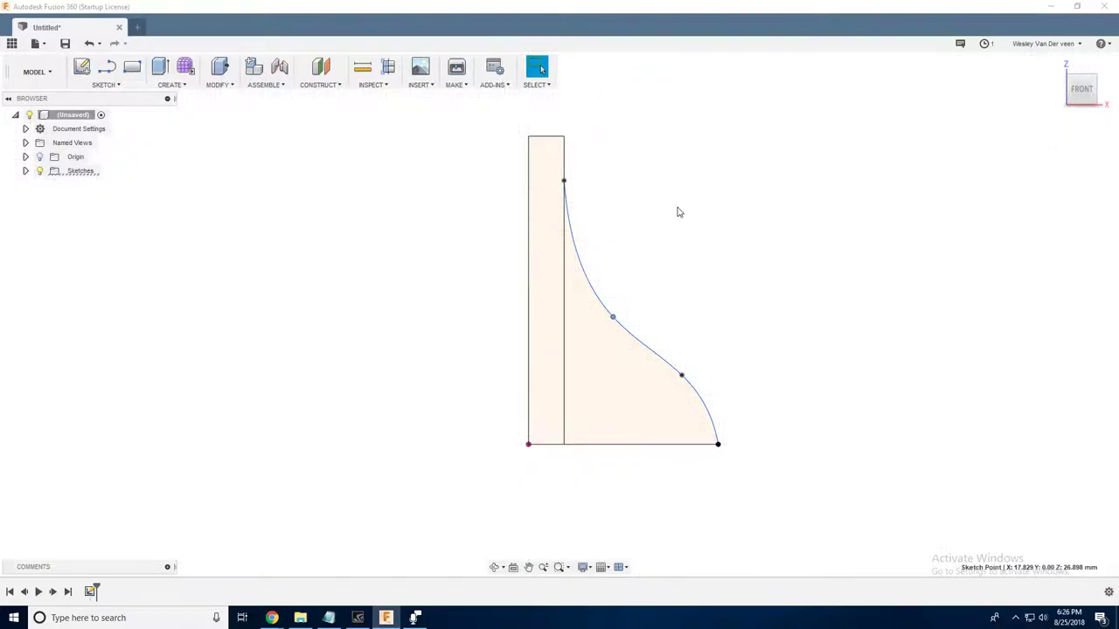
# - Revolve the curved profile and narrow strip 360° about the left vertical edge into a solid funnel
pyautogui.moveTo(738, 285)
pyautogui.keyDown('shift'); pyautogui.mouseDown(button='middle')
pyautogui.moveTo(691, 280)
pyautogui.moveTo(738, 291)
pyautogui.mouseUp(button='middle'); pyautogui.keyUp('shift')
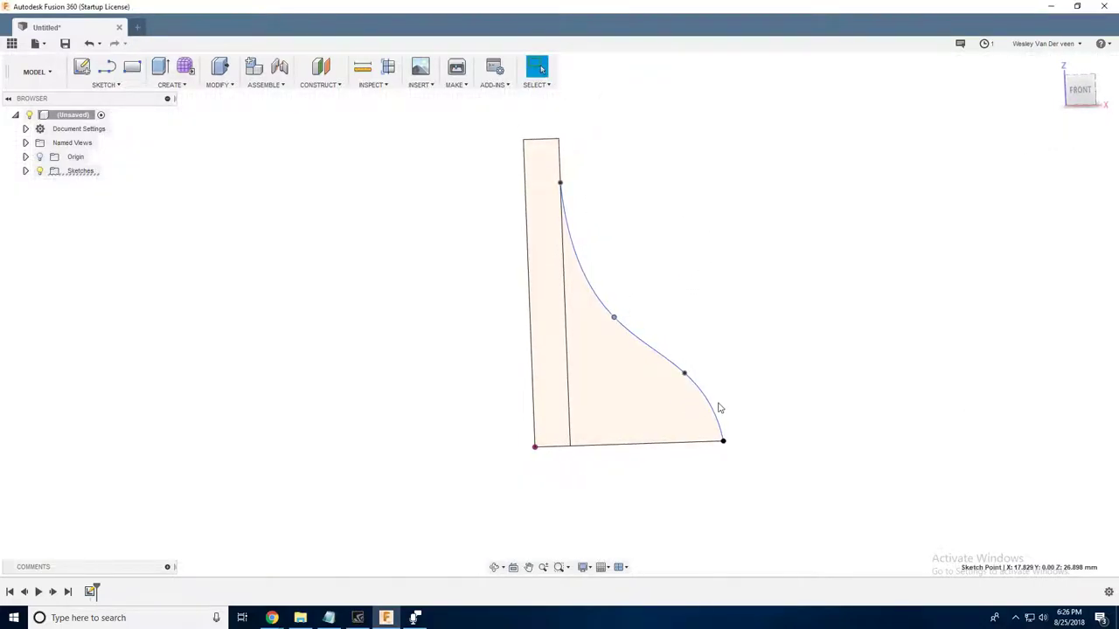
pyautogui.click(638, 410)
pyautogui.click(547, 355)
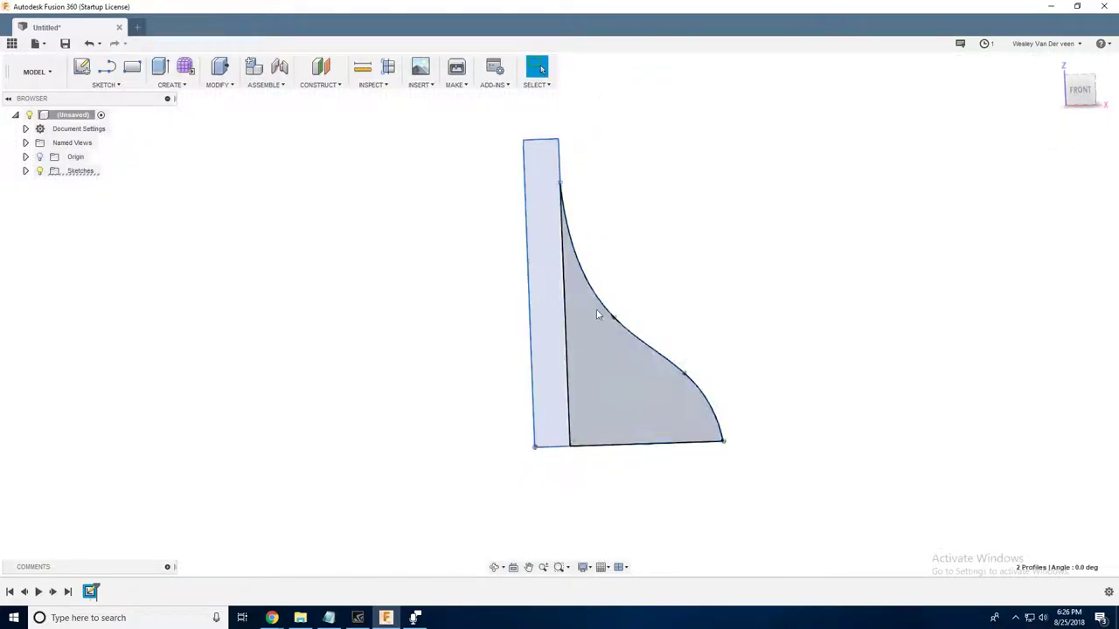
pyautogui.click(218, 86)
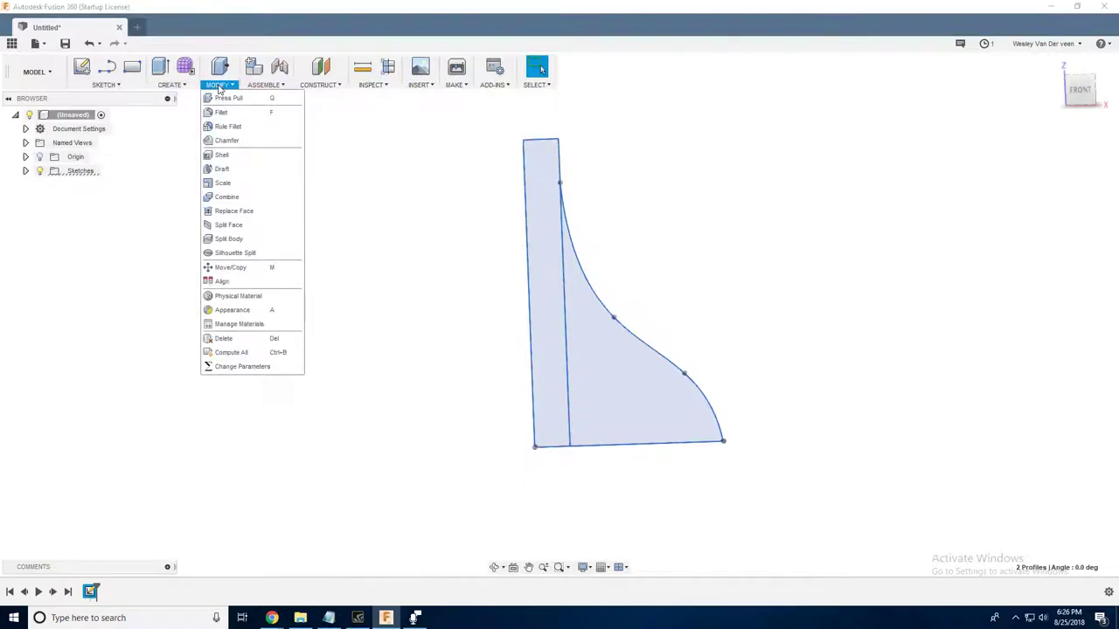
pyautogui.moveTo(173, 88)
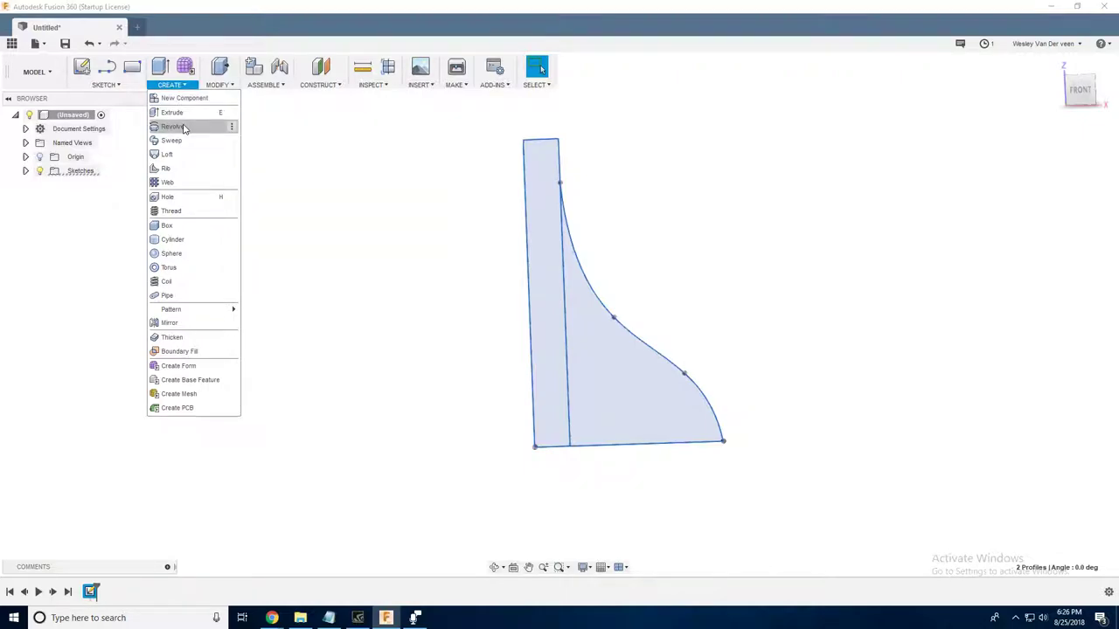
pyautogui.click(175, 127)
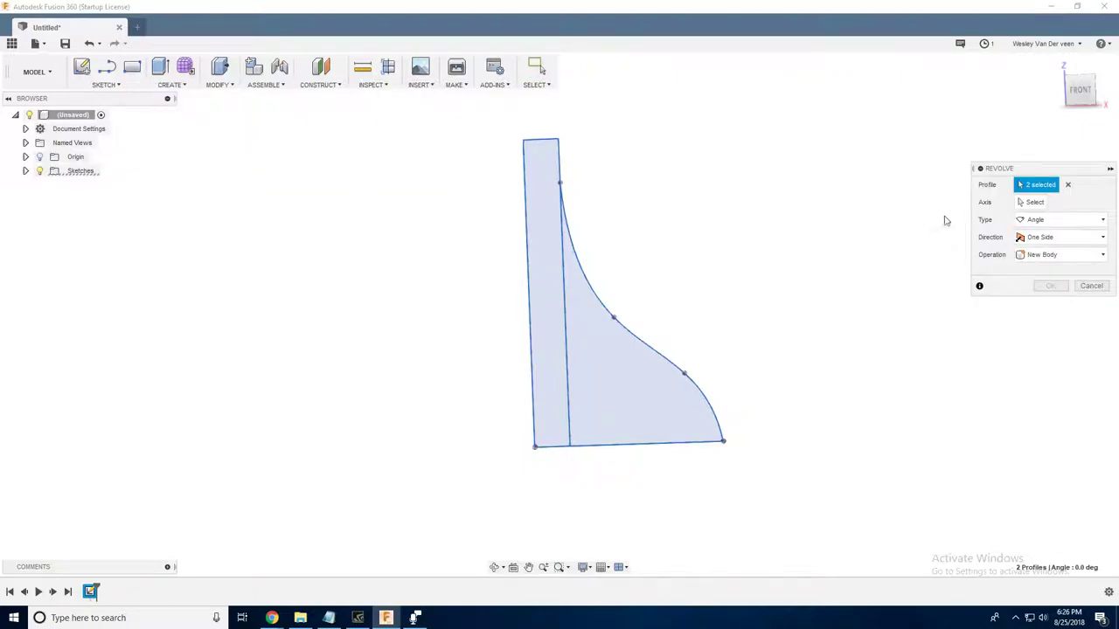
pyautogui.click(529, 285)
pyautogui.click(1050, 304)
pyautogui.keyDown('shift'); pyautogui.moveTo(802, 315); pyautogui.dragTo(852, 357, button='middle'); pyautogui.keyUp('shift')
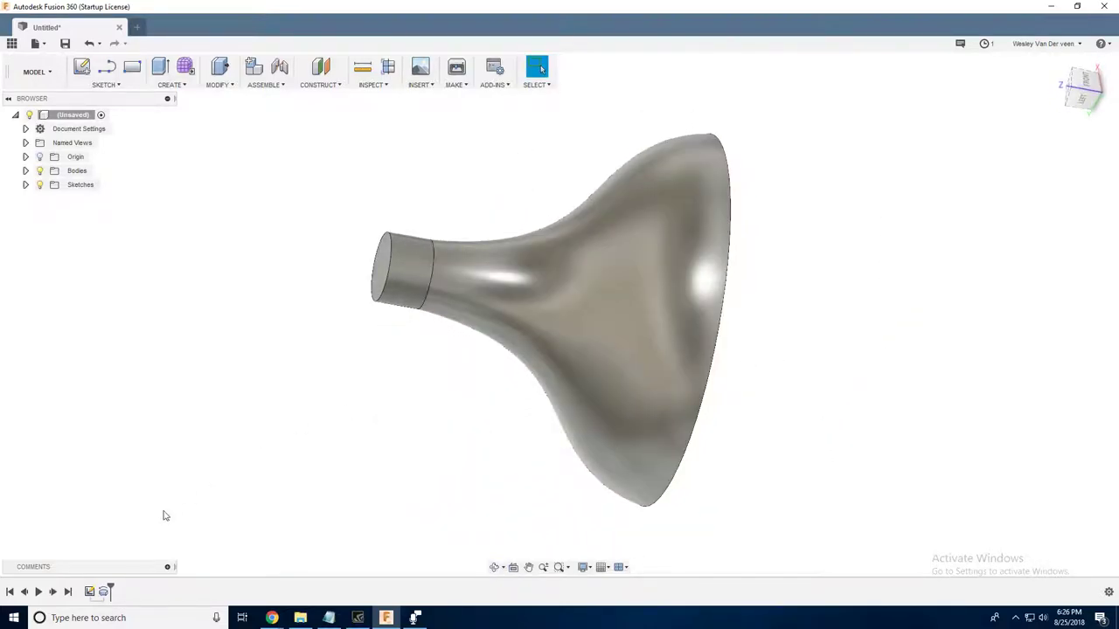
# - Reopen the profile sketch and change the 40 mm base width to 35 mm
pyautogui.rightClick(90, 593)
pyautogui.click(131, 478)
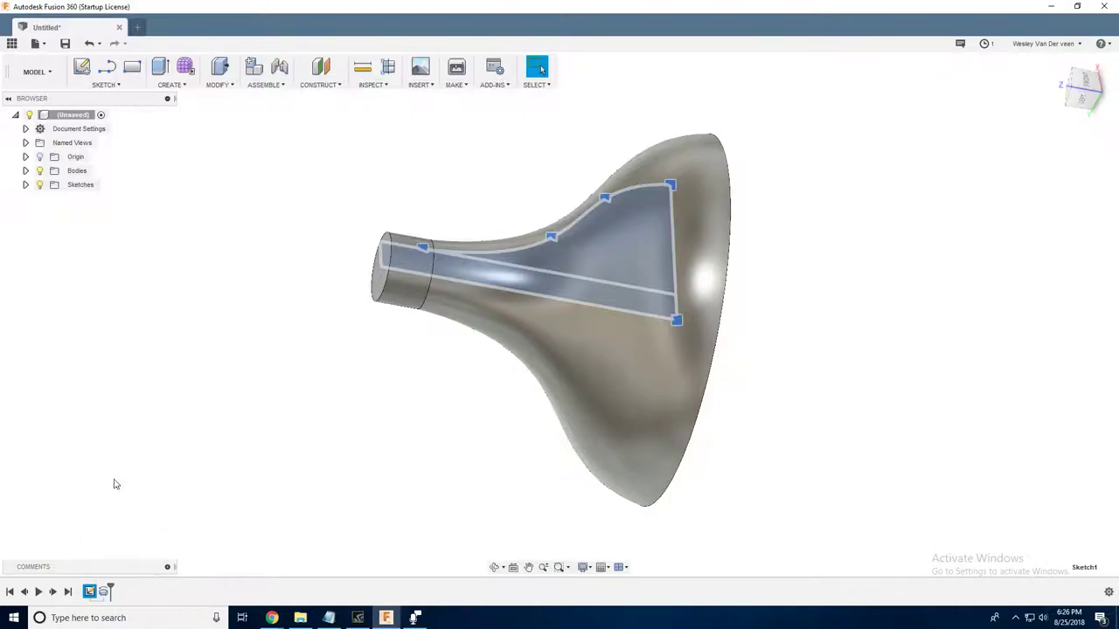
pyautogui.doubleClick(671, 513)
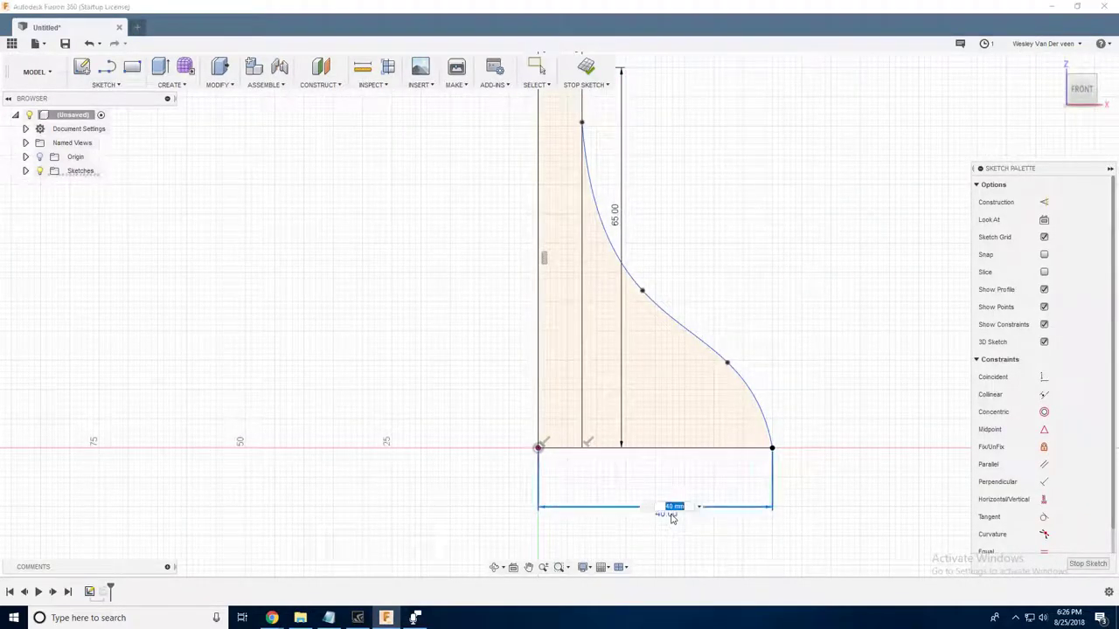
pyautogui.write('35')
pyautogui.press('Return')
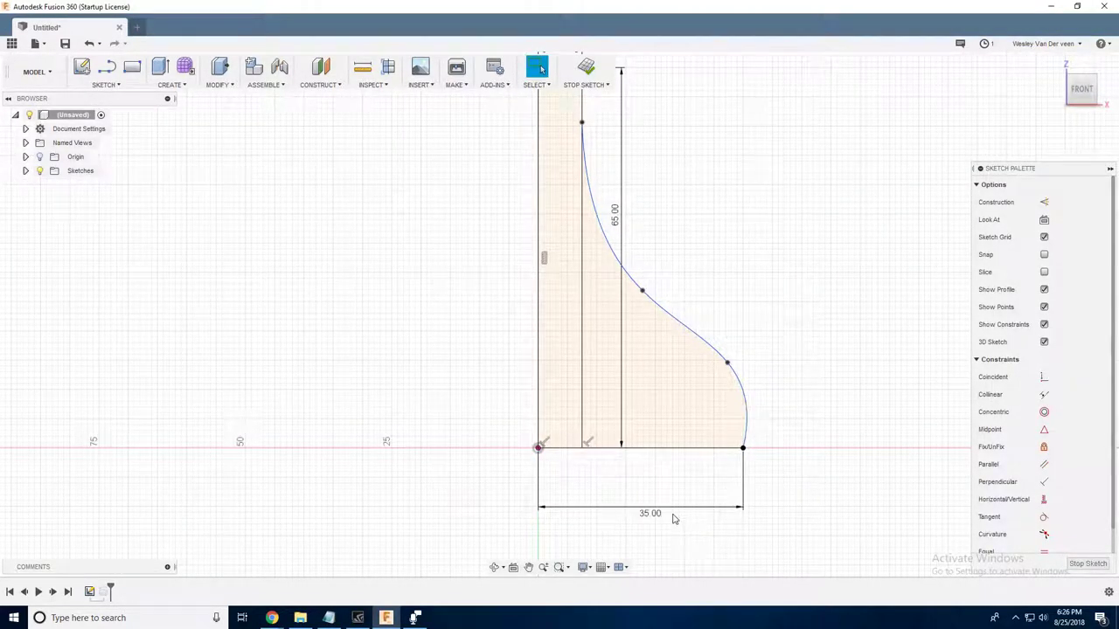
# - Drag the spline's lower point to deepen the flare, finish the sketch, and view the wide end
pyautogui.moveTo(728, 361); pyautogui.dragTo(712, 366)
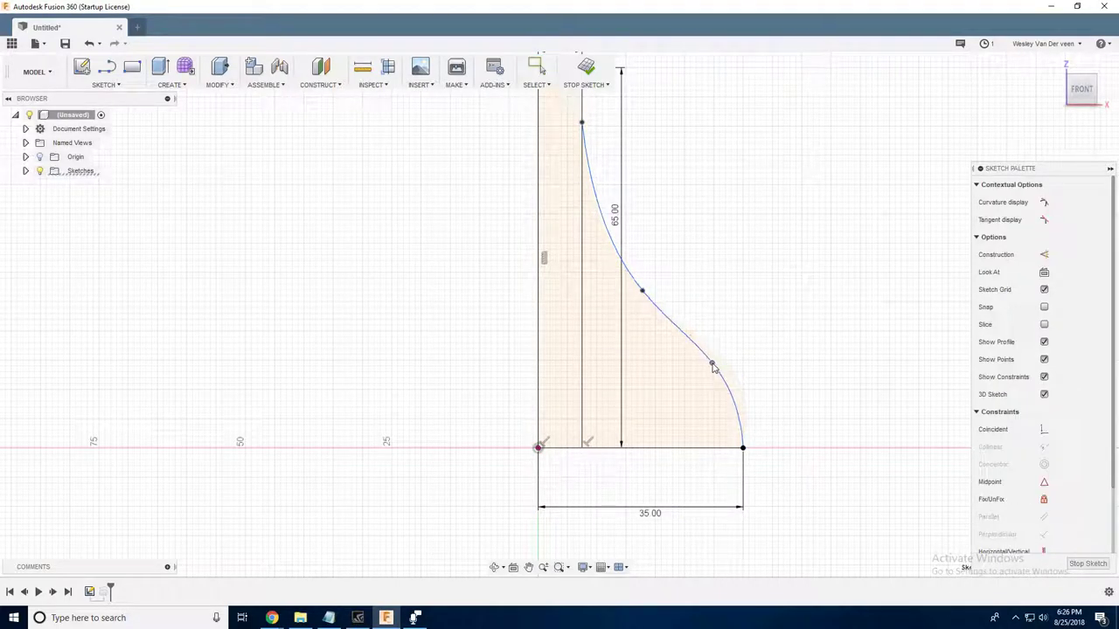
pyautogui.scroll(-1, 638, 220)
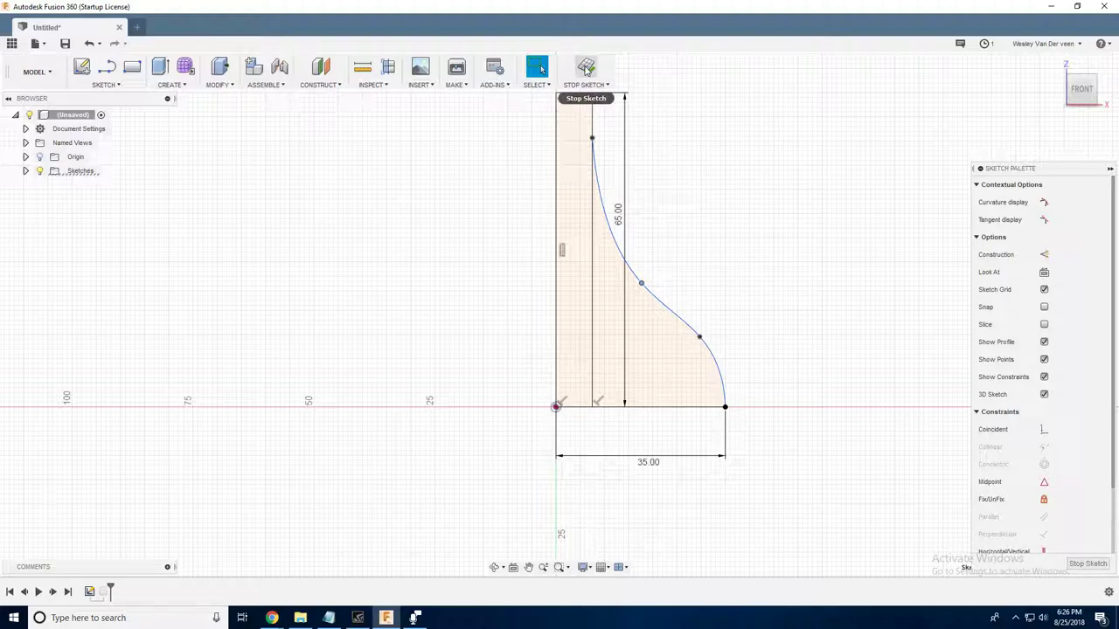
pyautogui.click(590, 67)
pyautogui.keyDown('shift'); pyautogui.moveTo(768, 301); pyautogui.dragTo(789, 287, button='middle'); pyautogui.keyUp('shift')
pyautogui.scroll(3, 702, 257)
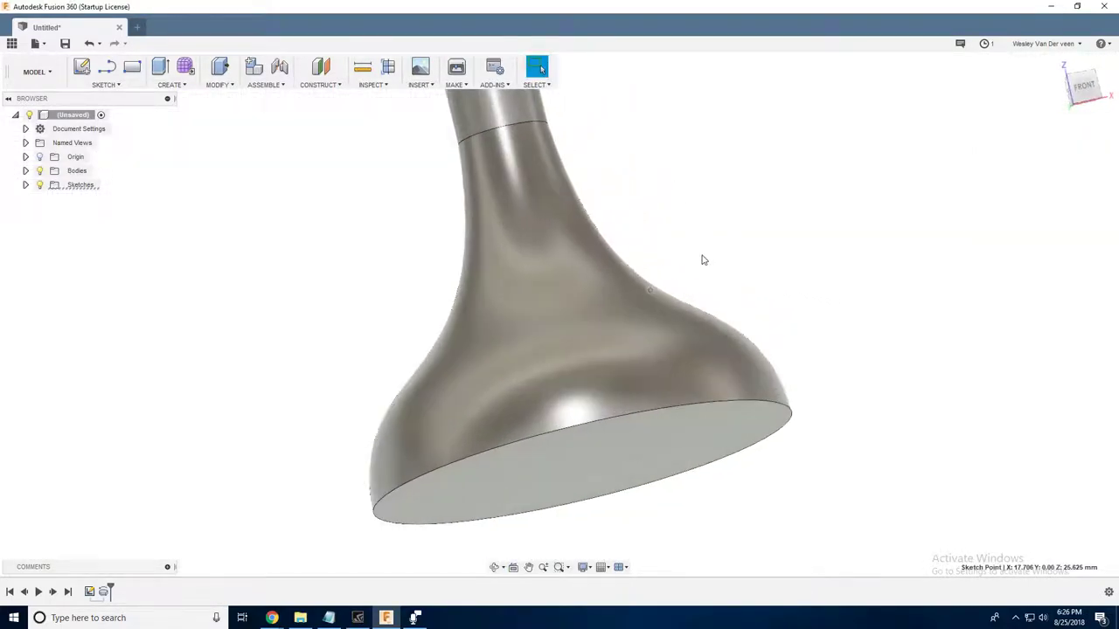
pyautogui.keyDown('shift'); pyautogui.moveTo(733, 265); pyautogui.dragTo(859, 378, button='middle'); pyautogui.keyUp('shift')
# - Start a sketch on the funnel's wide circular face and draw a circle centred on the origin
pyautogui.press('l')
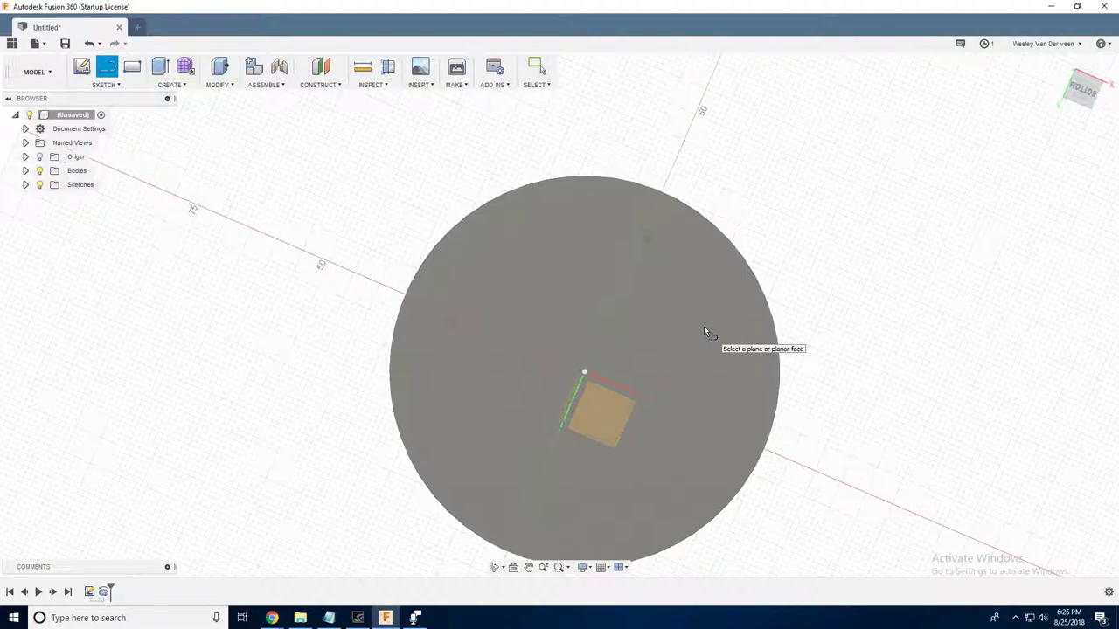
pyautogui.click(707, 334)
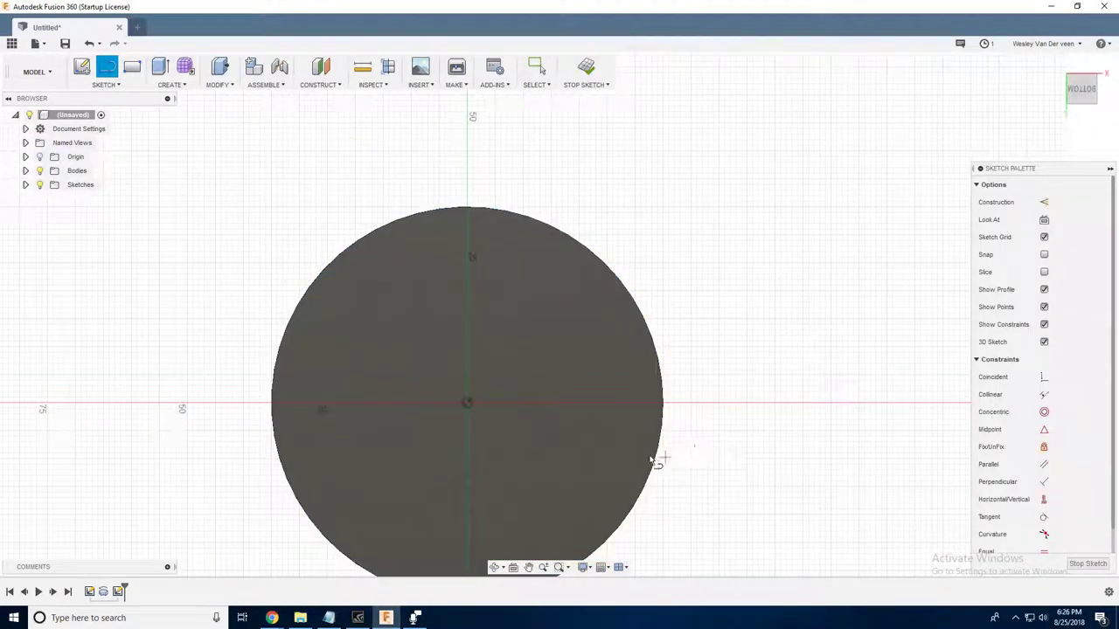
pyautogui.click(470, 404)
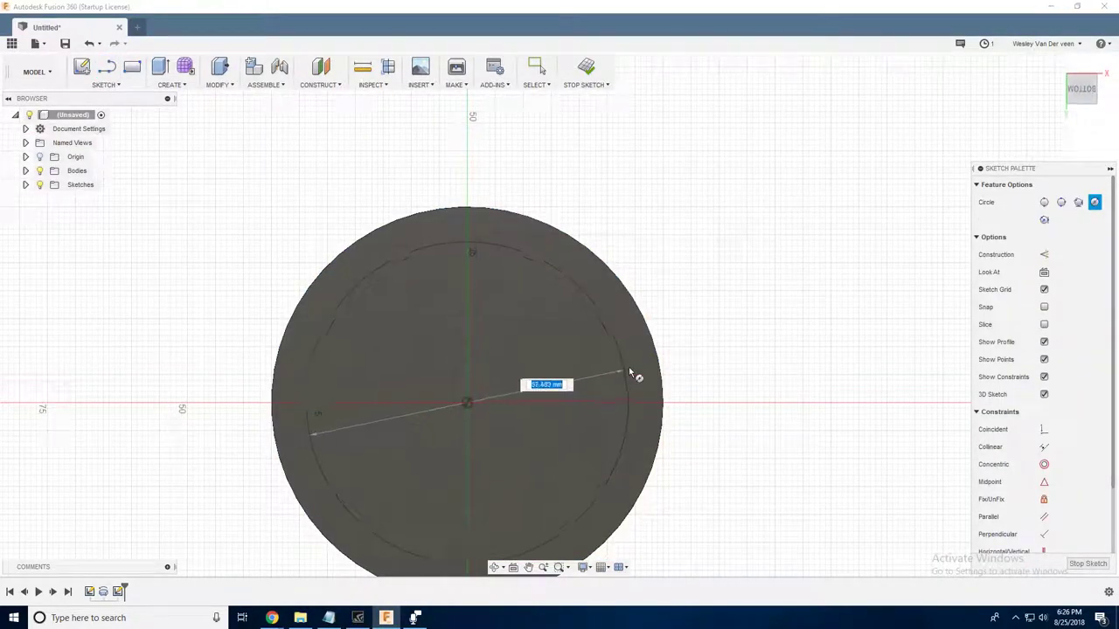
pyautogui.moveTo(679, 346); pyautogui.dragTo(740, 288, button='middle')
pyautogui.click(729, 299)
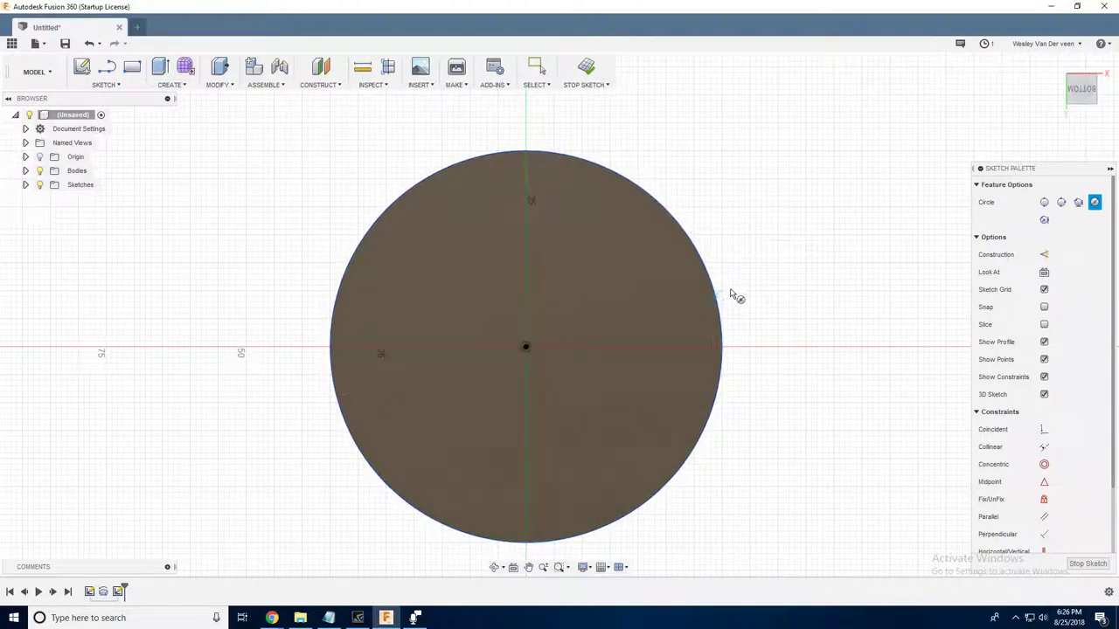
pyautogui.scroll(3, 726, 299)
pyautogui.press('Escape')
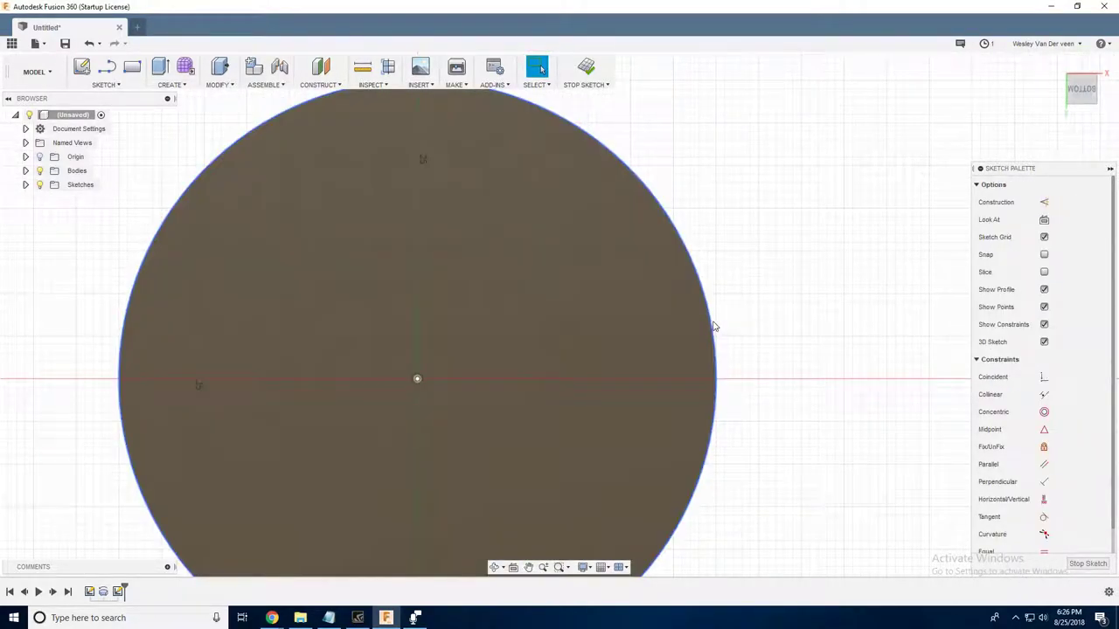
# - Constrain the sketch circle tangent to the face's outer edge
pyautogui.click(713, 325)
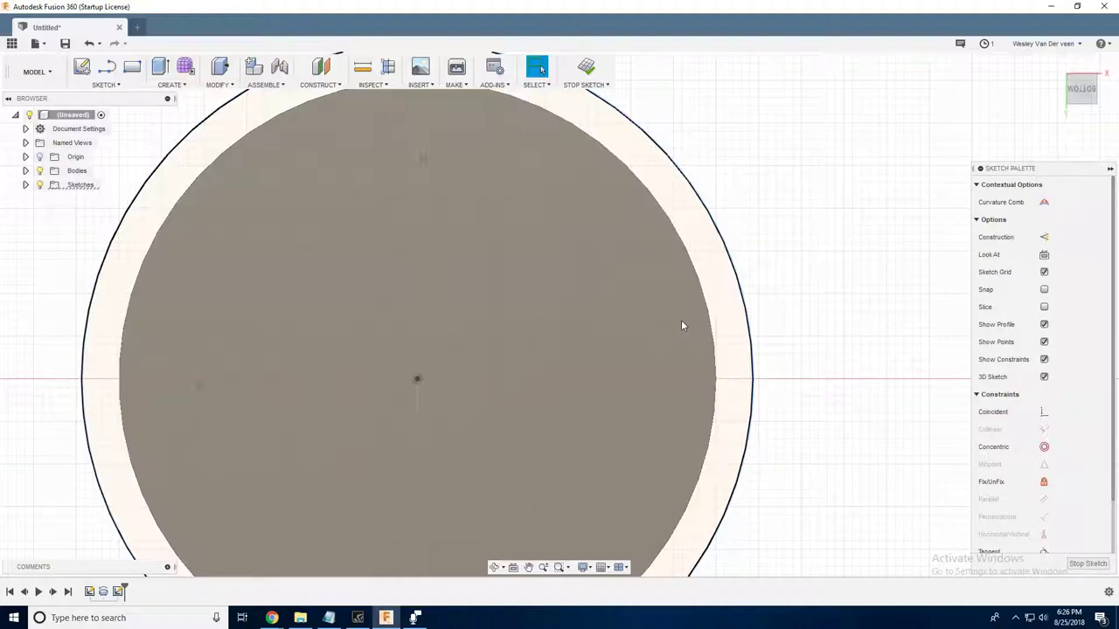
pyautogui.click(750, 319)
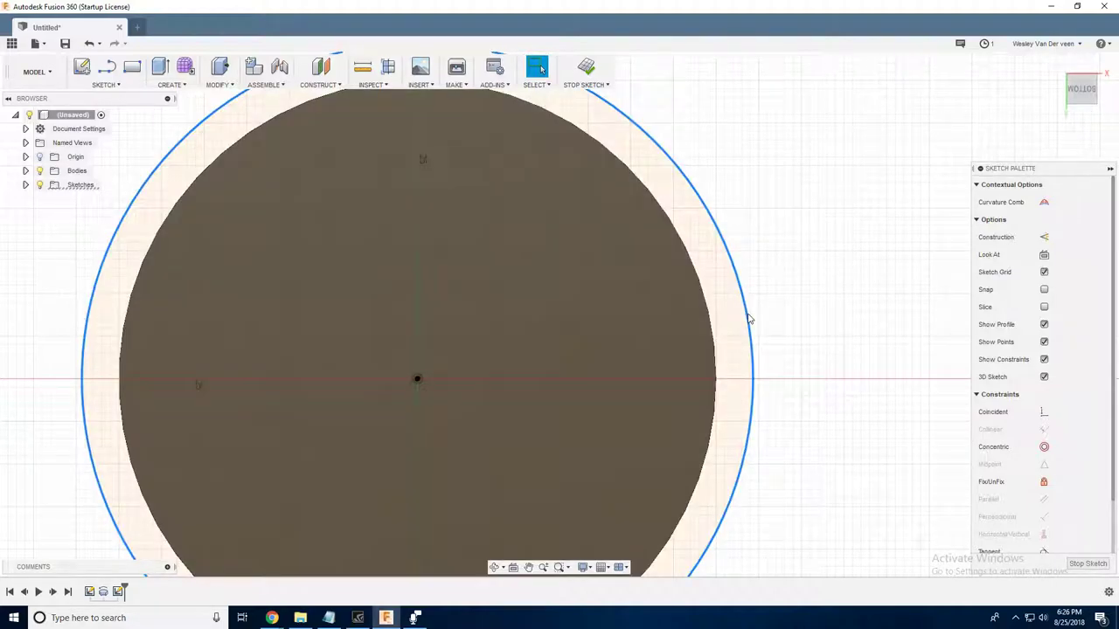
pyautogui.scroll(-1, 1052, 528)
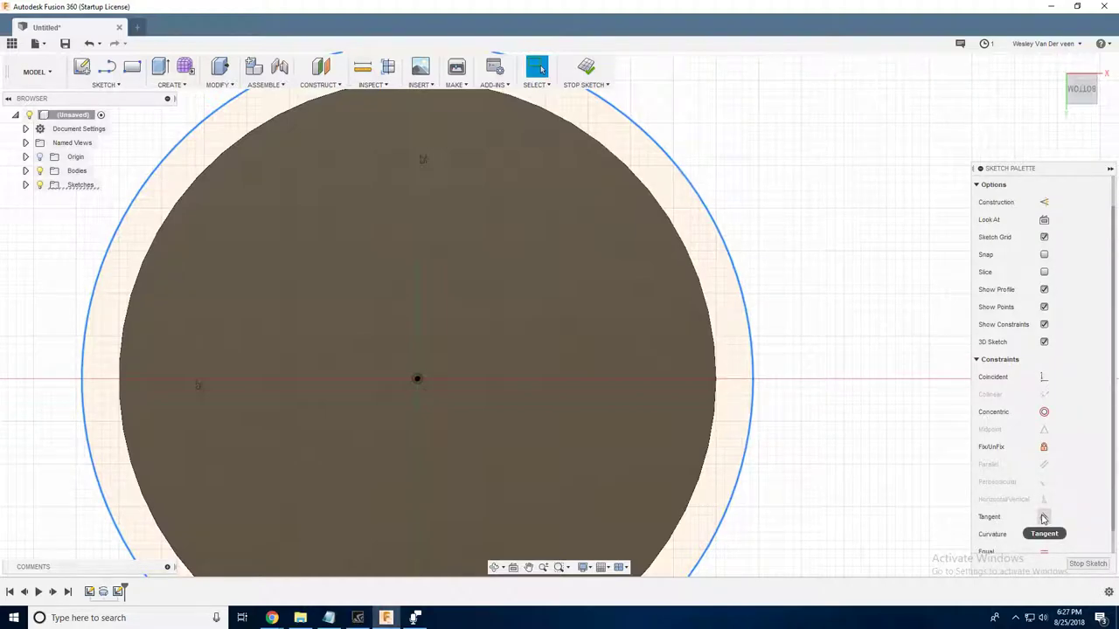
pyautogui.click(1043, 518)
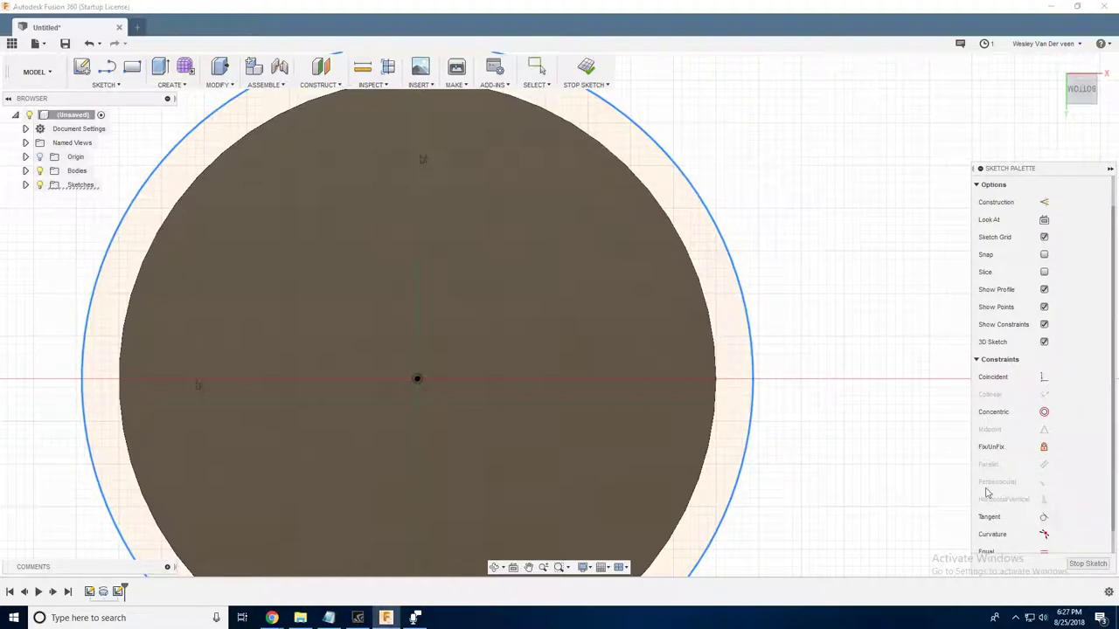
pyautogui.click(712, 330)
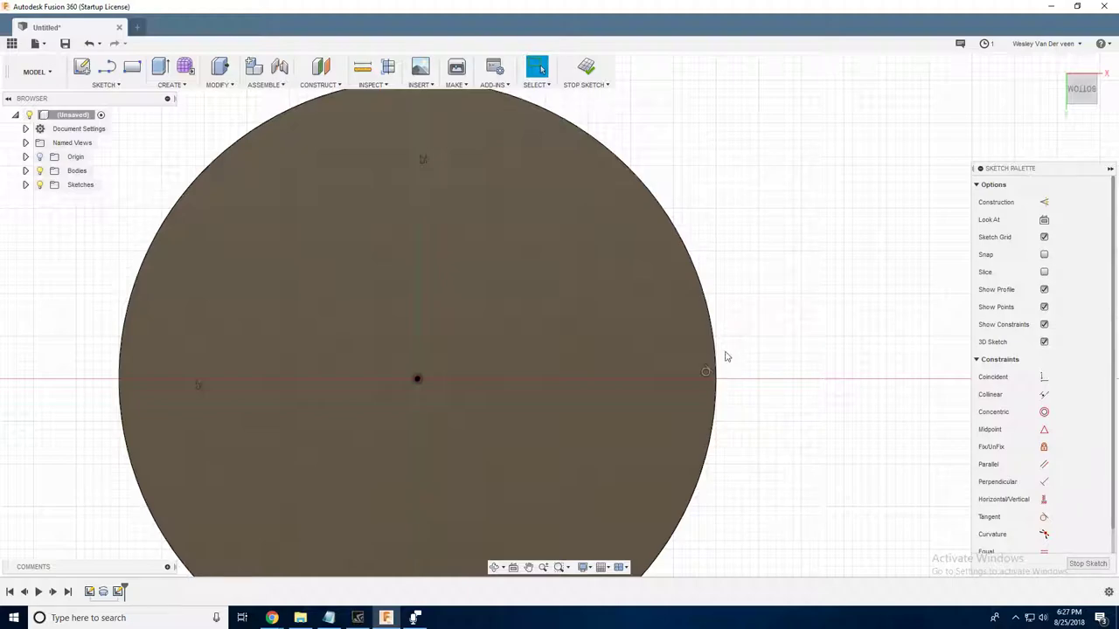
# - Hide the funnel body to check the sketch circle, then show the body again
pyautogui.scroll(-2, 727, 357)
pyautogui.click(25, 171)
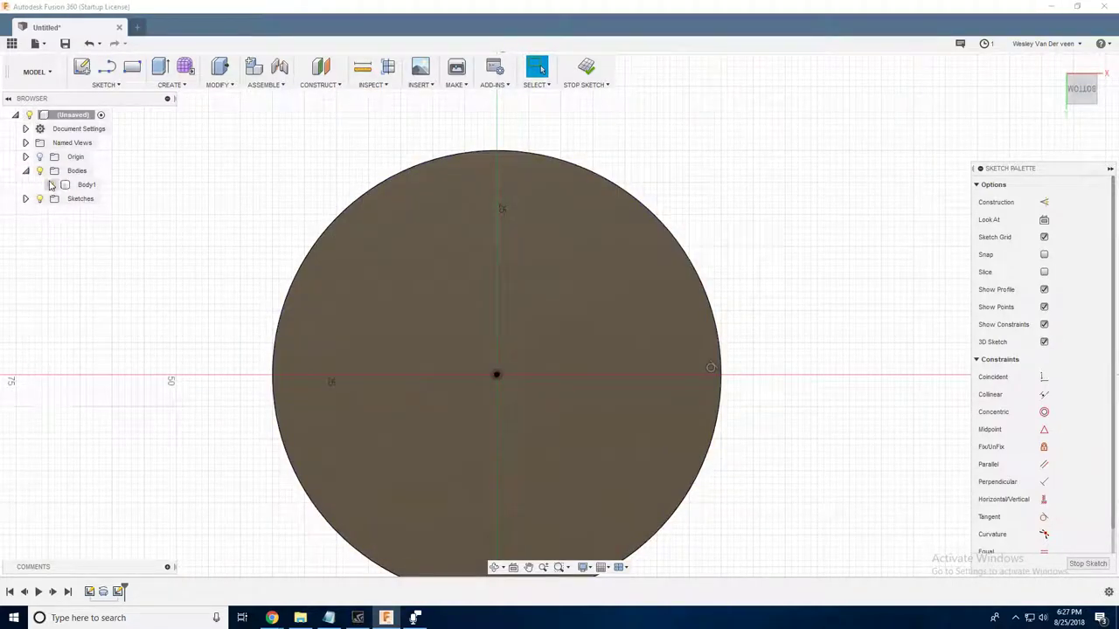
pyautogui.click(50, 184)
pyautogui.click(708, 299)
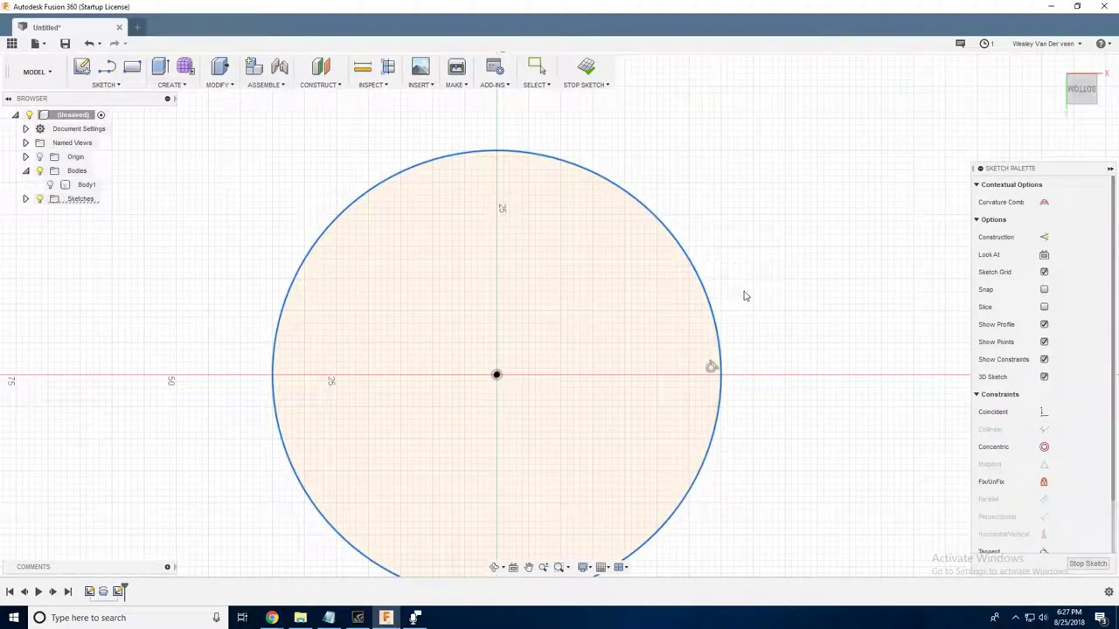
pyautogui.scroll(-1, 775, 237)
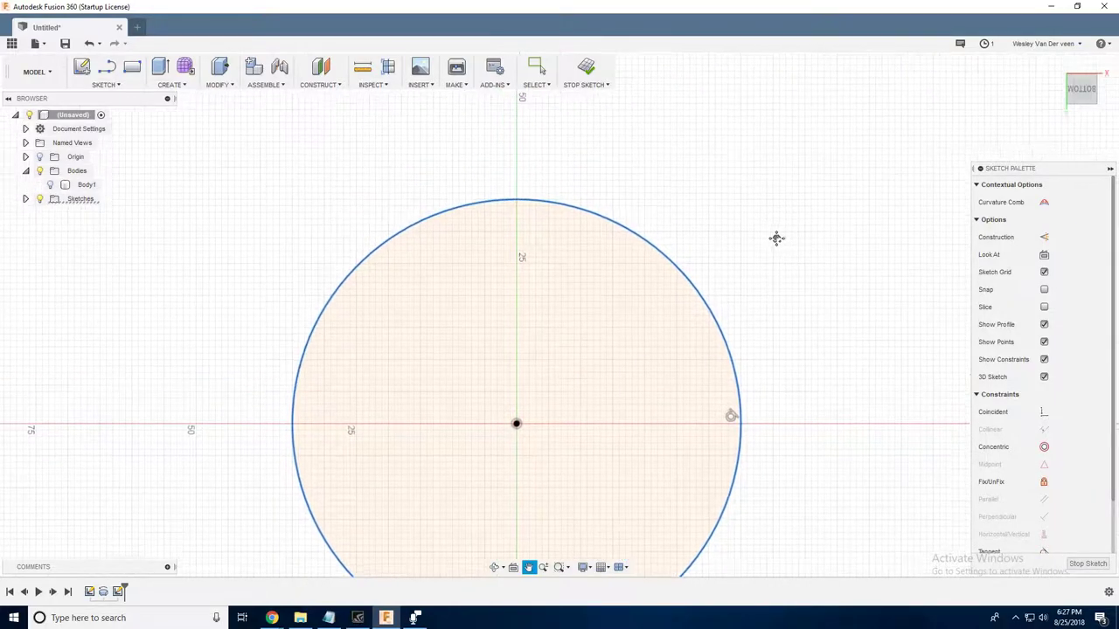
pyautogui.click(50, 186)
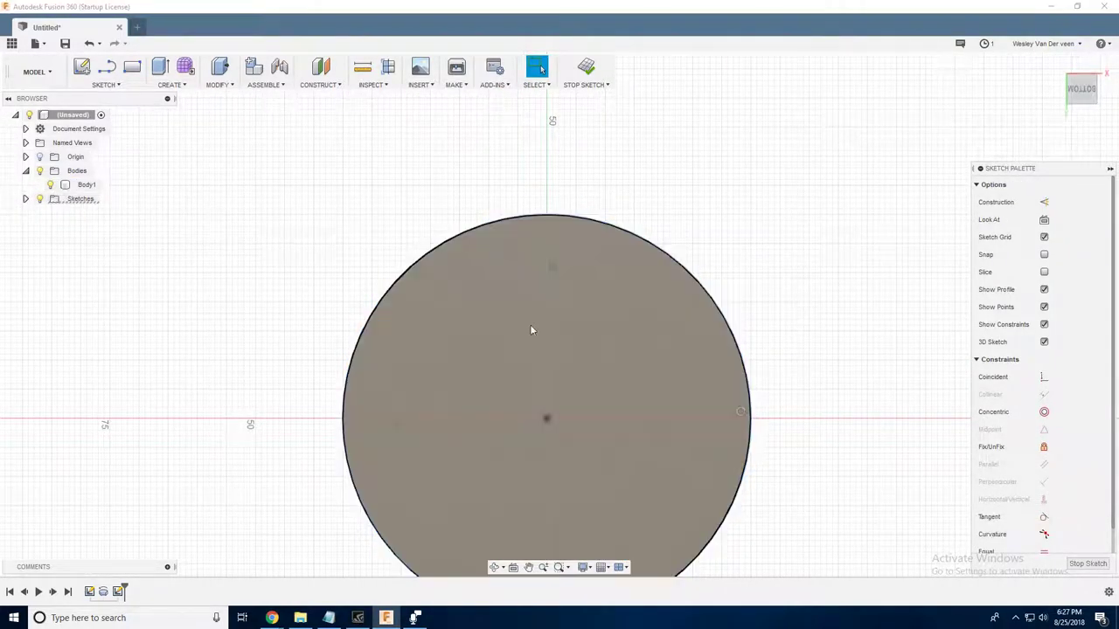
# - Draw a vertical line up from the circle centre and dimension it 45 mm
pyautogui.press('l')
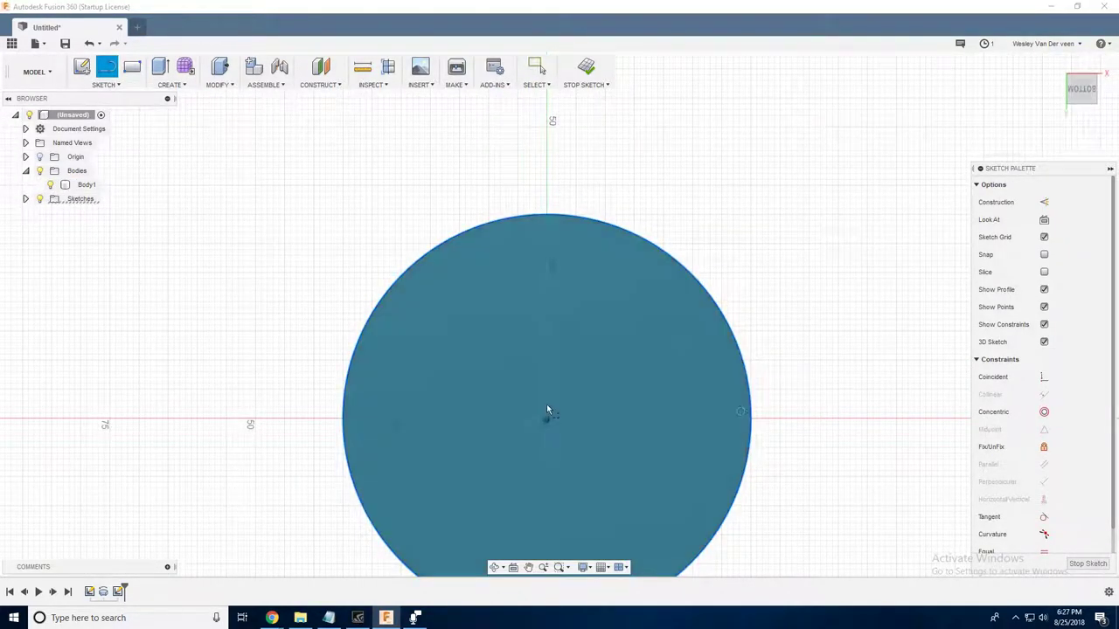
pyautogui.click(546, 418)
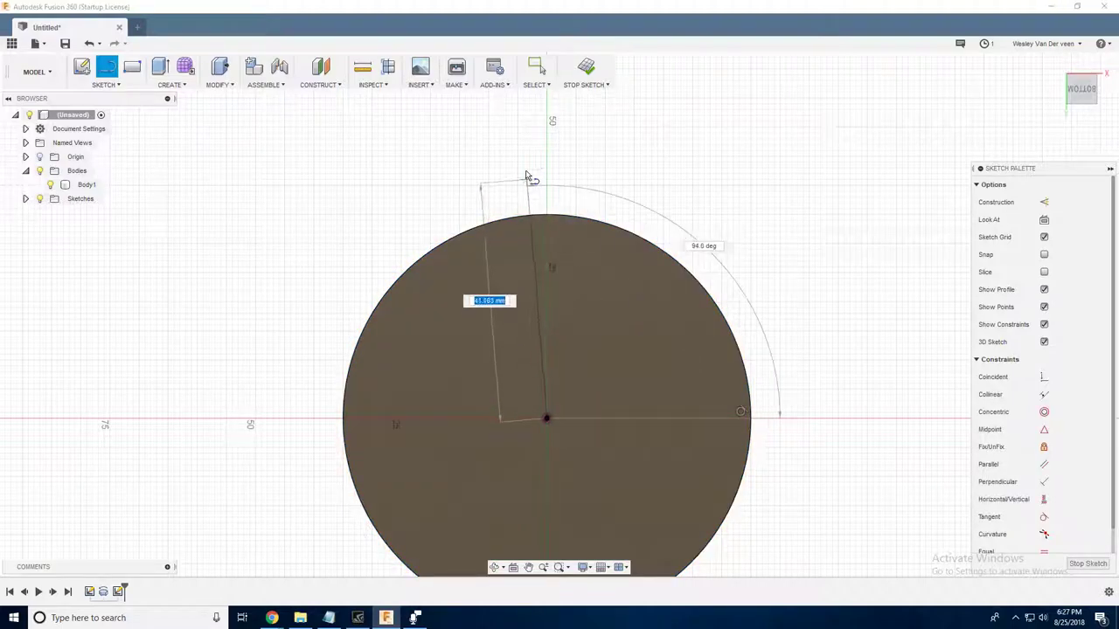
pyautogui.click(547, 132)
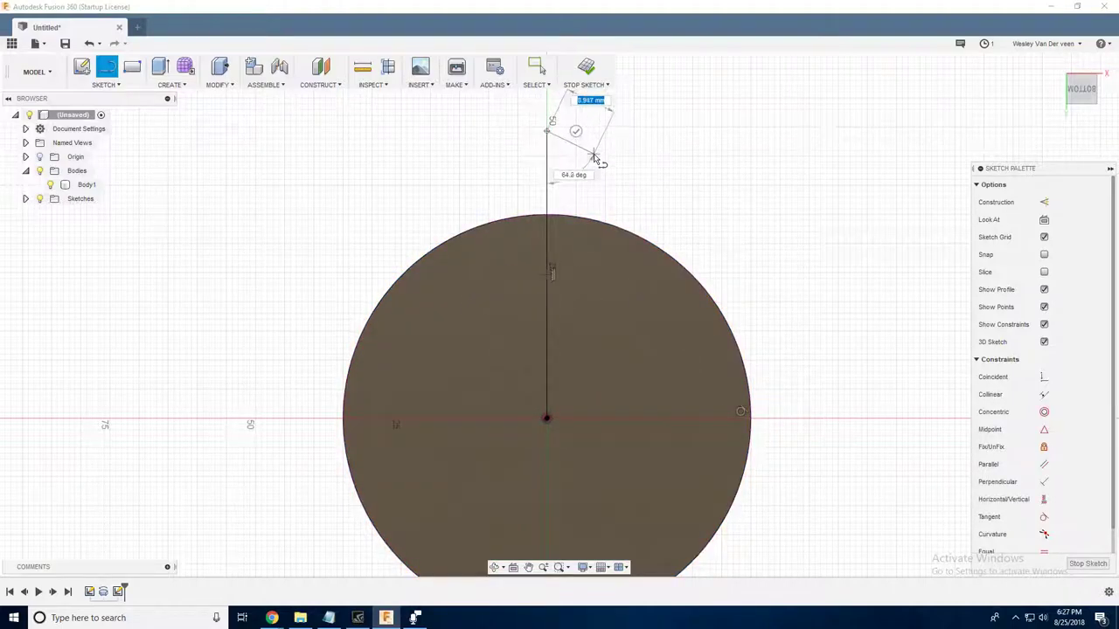
pyautogui.press('Escape')
pyautogui.click(546, 203)
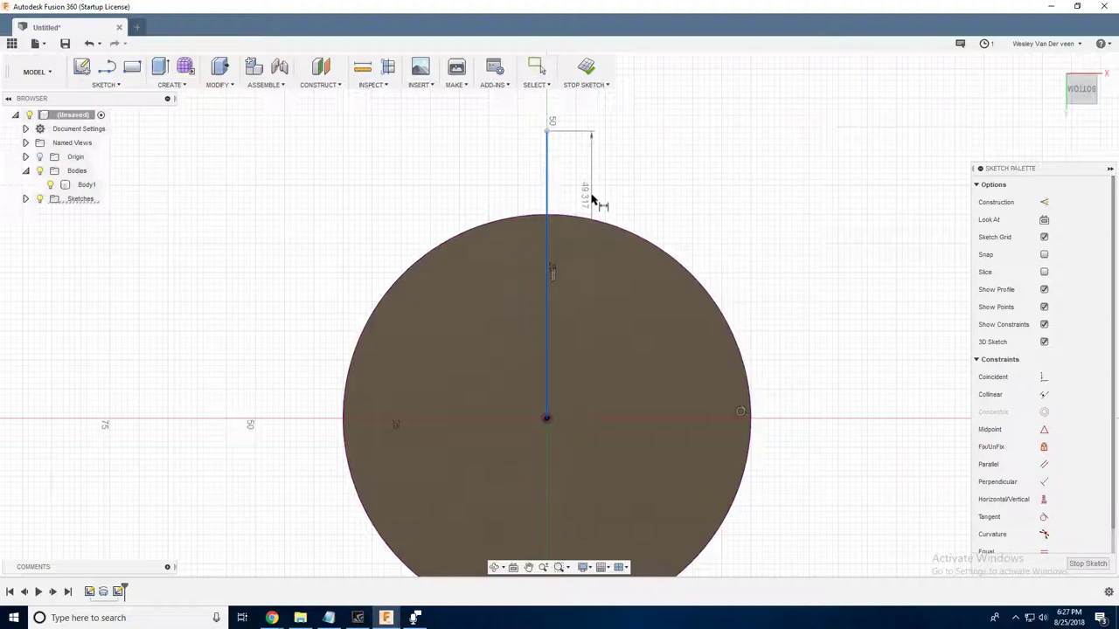
pyautogui.click(591, 195)
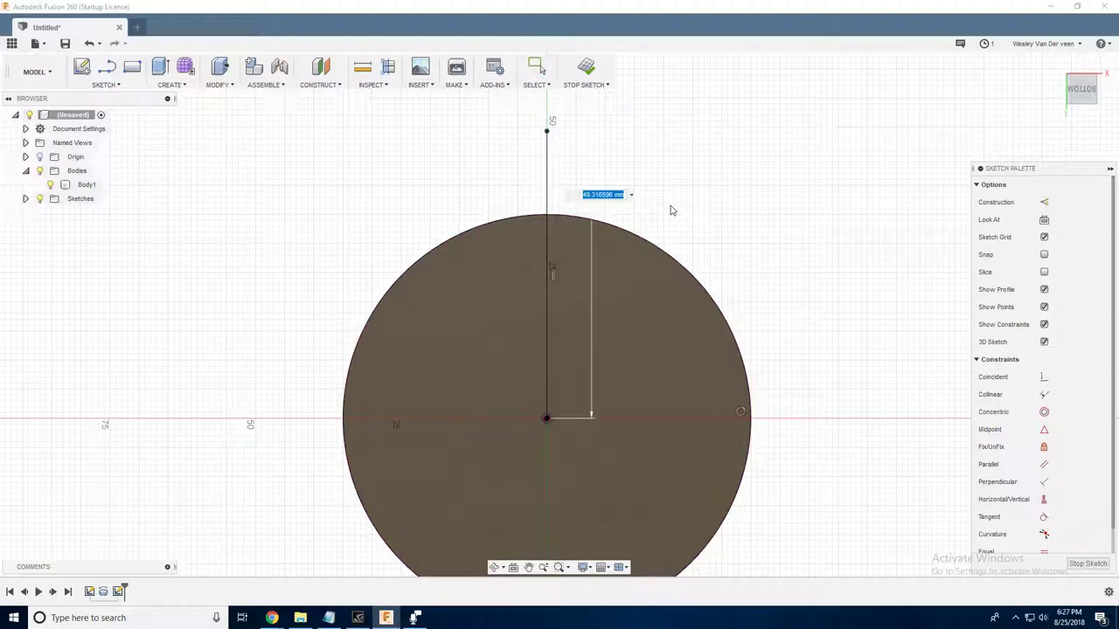
pyautogui.write('45')
pyautogui.press('Return')
pyautogui.scroll(2, 655, 213)
# - Add a circle at the line's top and dimension it Ø8 mm
pyautogui.press('c')
pyautogui.click(536, 160)
pyautogui.click(567, 159)
pyautogui.press('Escape')
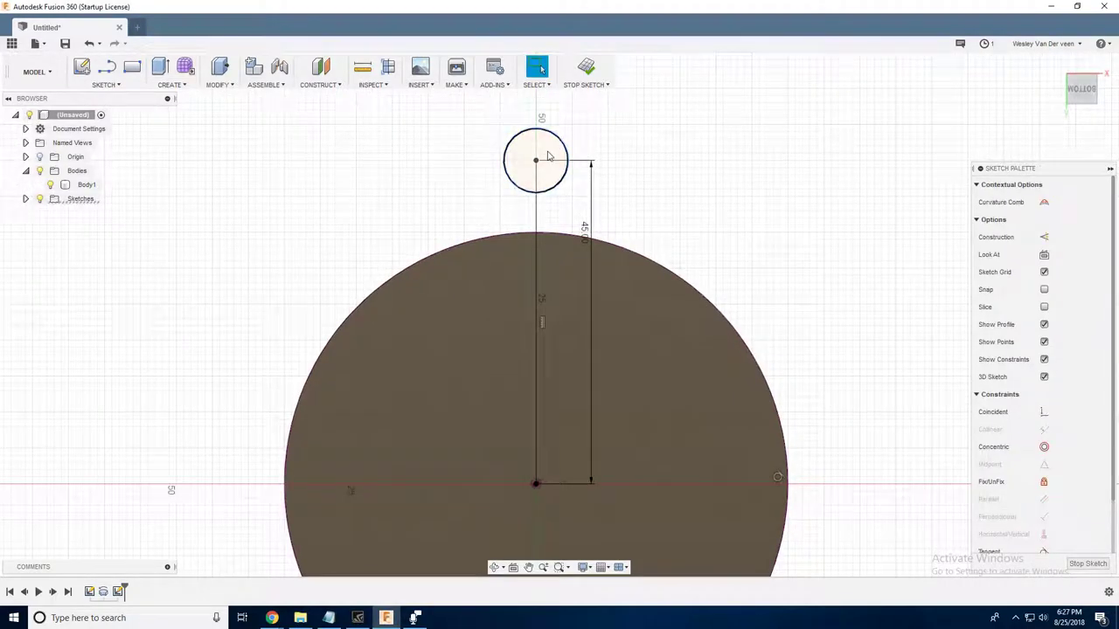
pyautogui.press('d')
pyautogui.click(564, 150)
pyautogui.click(546, 149)
pyautogui.write('8')
pyautogui.press('Return')
# - Draw a second vertical line beside the centre line, spaced 10 mm from it
pyautogui.press('l')
pyautogui.click(603, 481)
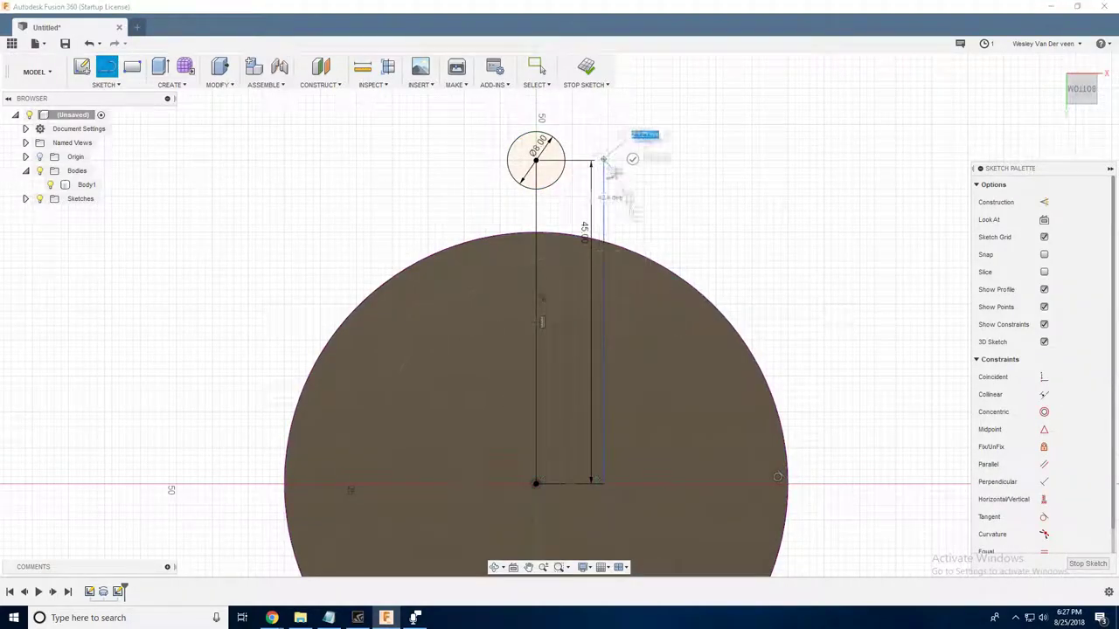
pyautogui.click(603, 161)
pyautogui.press('Escape')
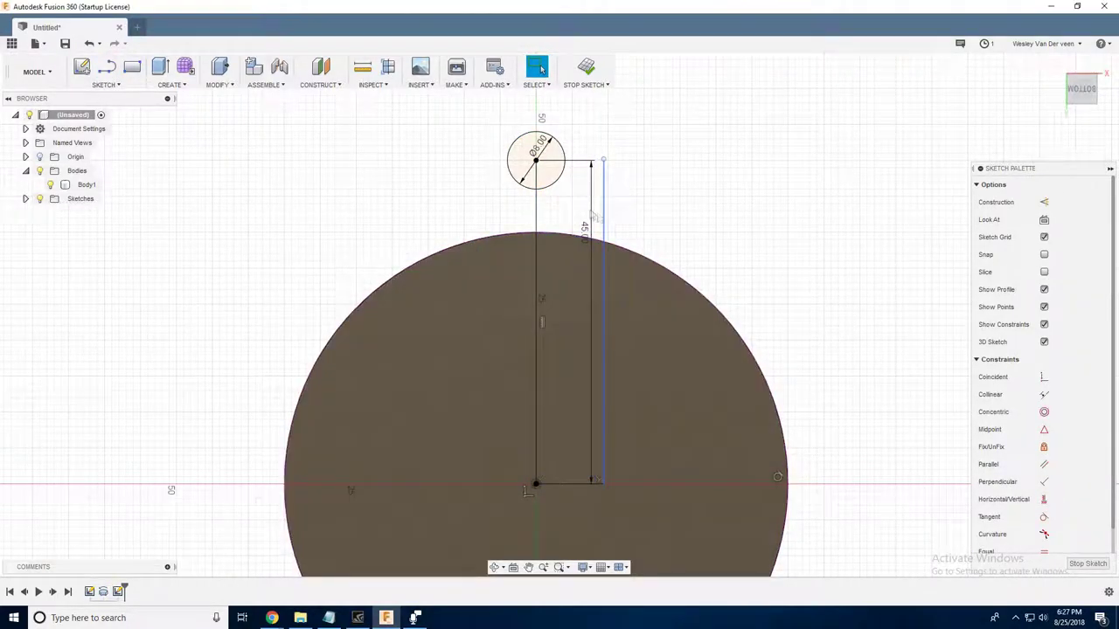
pyautogui.moveTo(603, 218); pyautogui.dragTo(653, 219)
pyautogui.press('d')
pyautogui.click(535, 475)
pyautogui.click(654, 420)
pyautogui.click(633, 452)
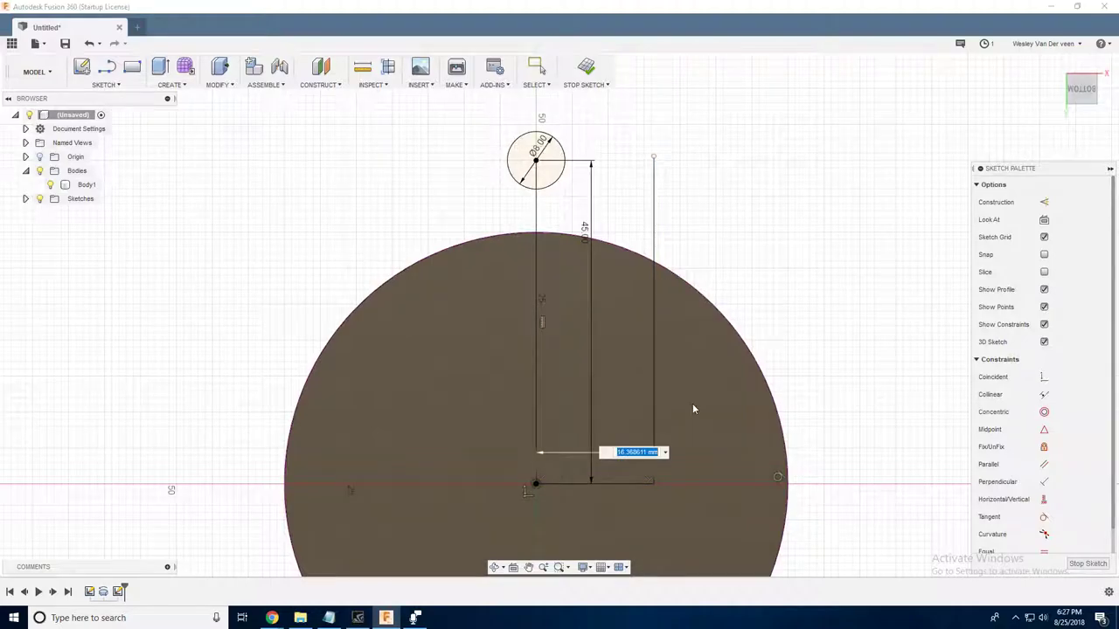
pyautogui.write('10')
pyautogui.press('Return')
pyautogui.scroll(2, 519, 125)
# - Draw an arc over the small circle joining the centre line's top to the second line
pyautogui.click(106, 85)
pyautogui.click(96, 110)
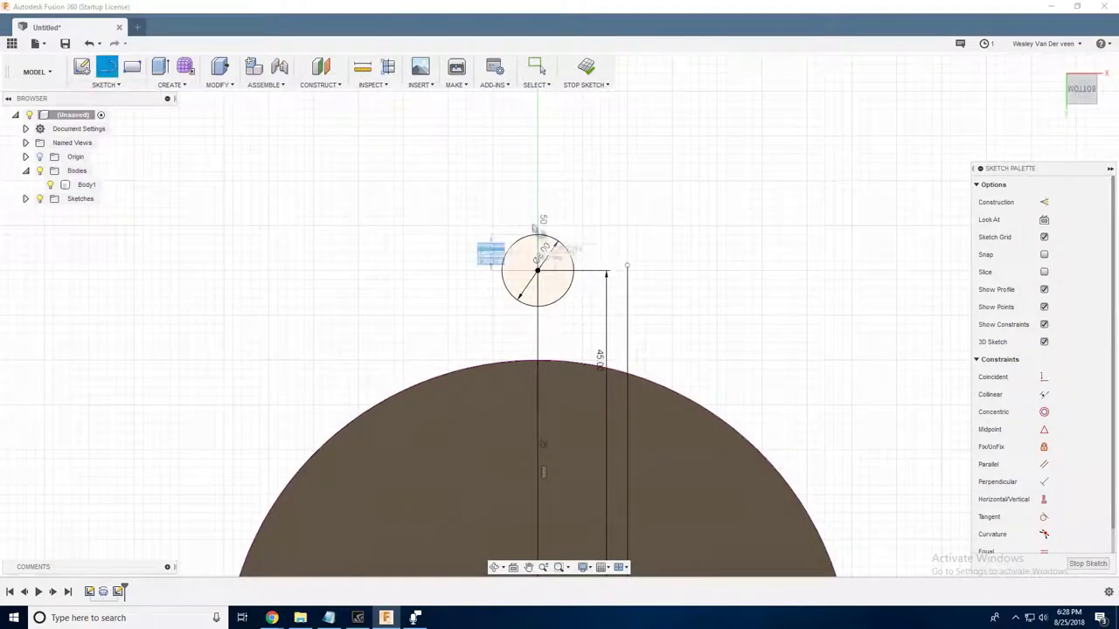
pyautogui.press('Escape')
pyautogui.click(106, 85)
pyautogui.click(188, 191)
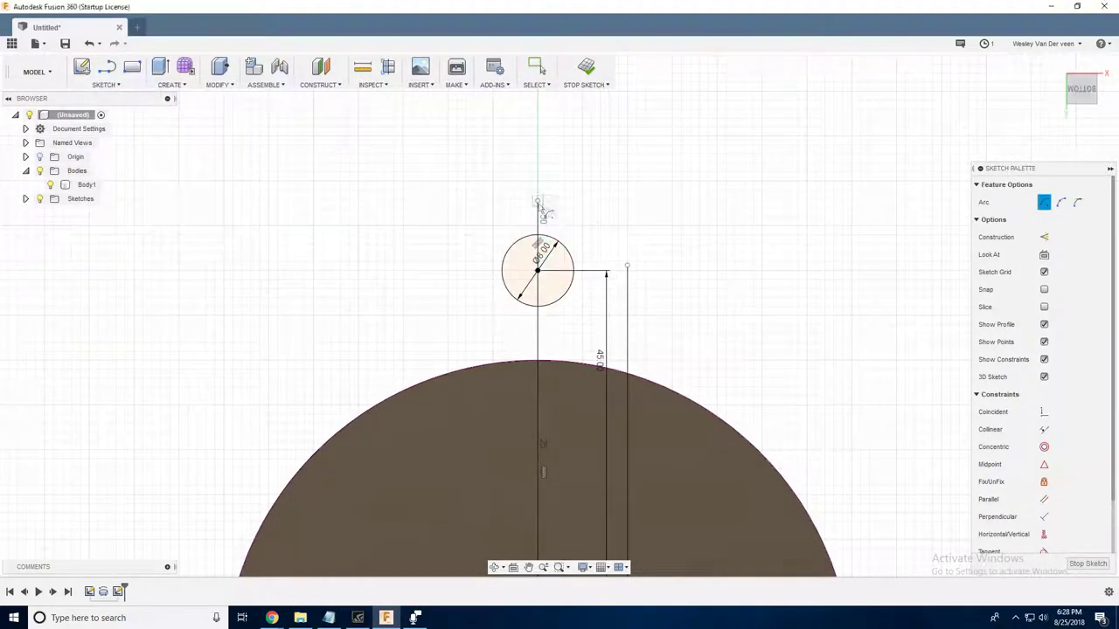
pyautogui.click(539, 203)
pyautogui.click(588, 318)
pyautogui.click(539, 68)
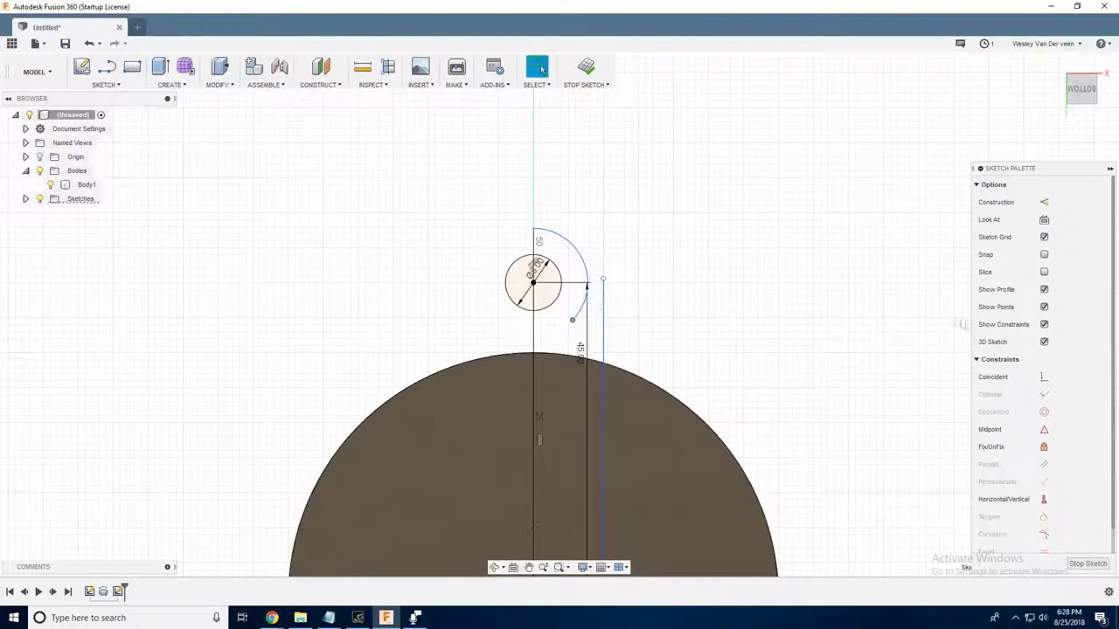
pyautogui.moveTo(572, 320); pyautogui.dragTo(588, 282)
# - Set the spacing between the two vertical lines to 8.50 mm
pyautogui.scroll(-3, 604, 284)
pyautogui.scroll(4, 612, 449)
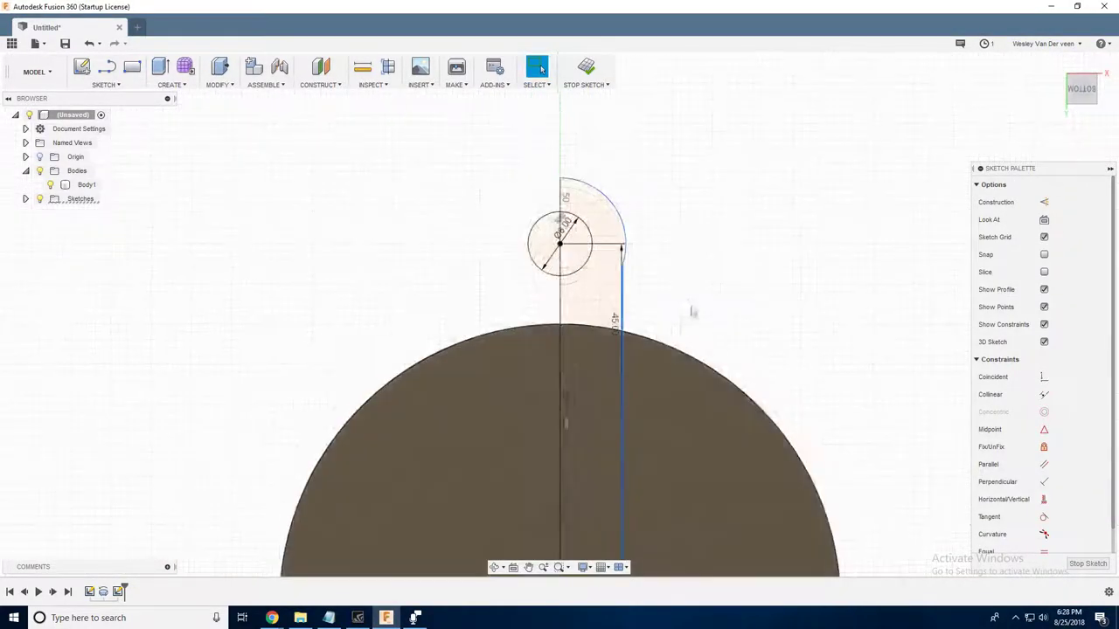
pyautogui.scroll(-2, 690, 311)
pyautogui.scroll(3, 637, 236)
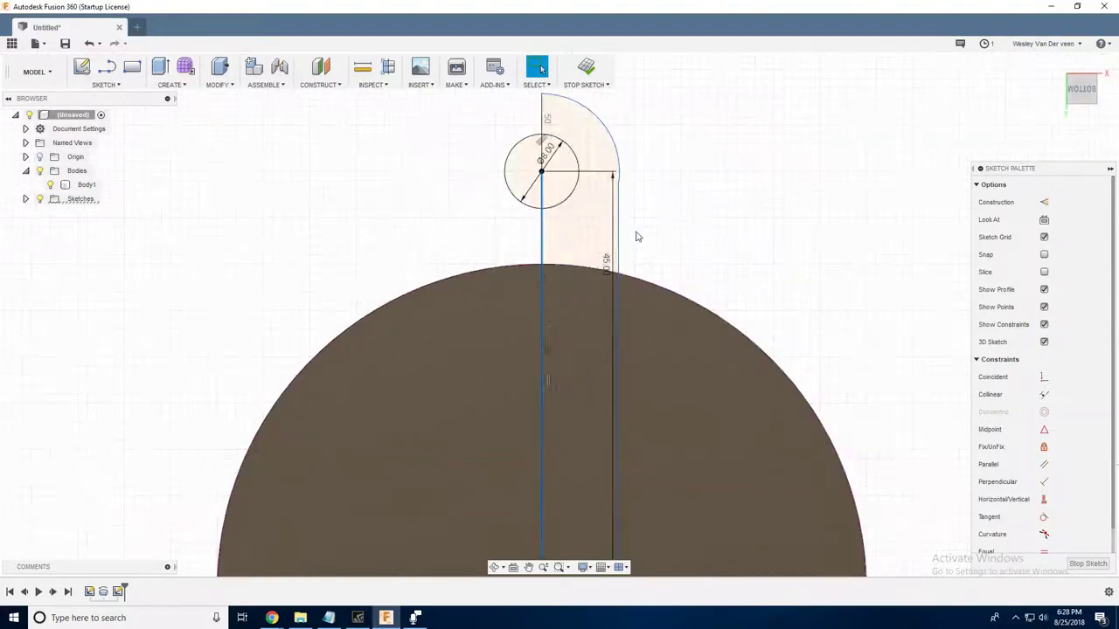
pyautogui.click(637, 236)
pyautogui.scroll(-2, 638, 229)
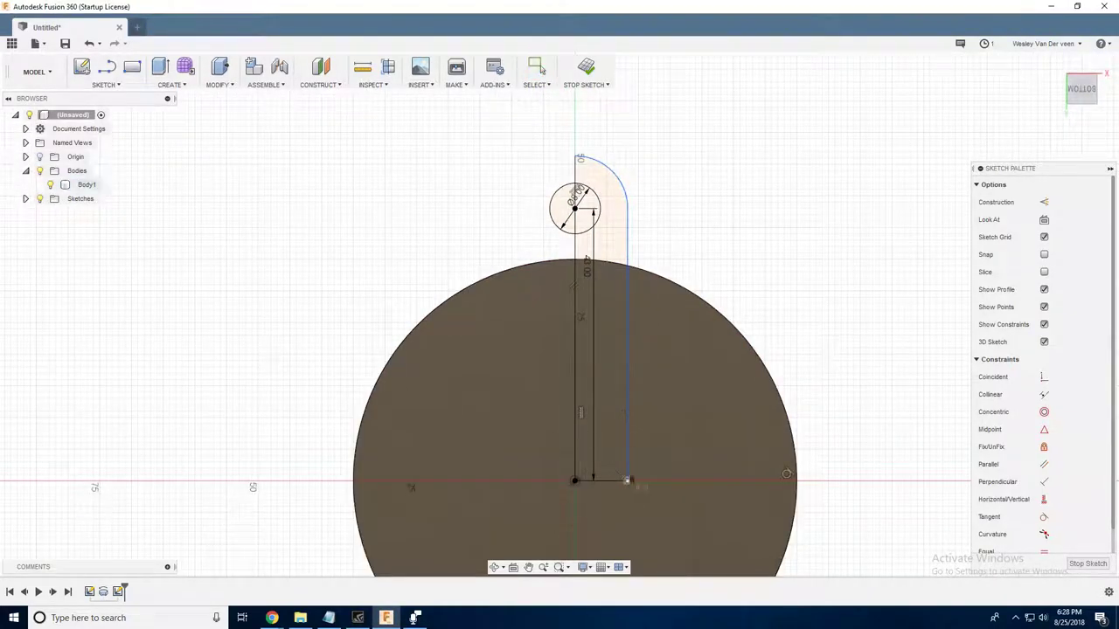
pyautogui.click(614, 497)
pyautogui.press('Return')
# - Dimension the top arc R8.50 mm and select the half-tab curves
pyautogui.scroll(2, 612, 179)
pyautogui.click(612, 171)
pyautogui.click(613, 179)
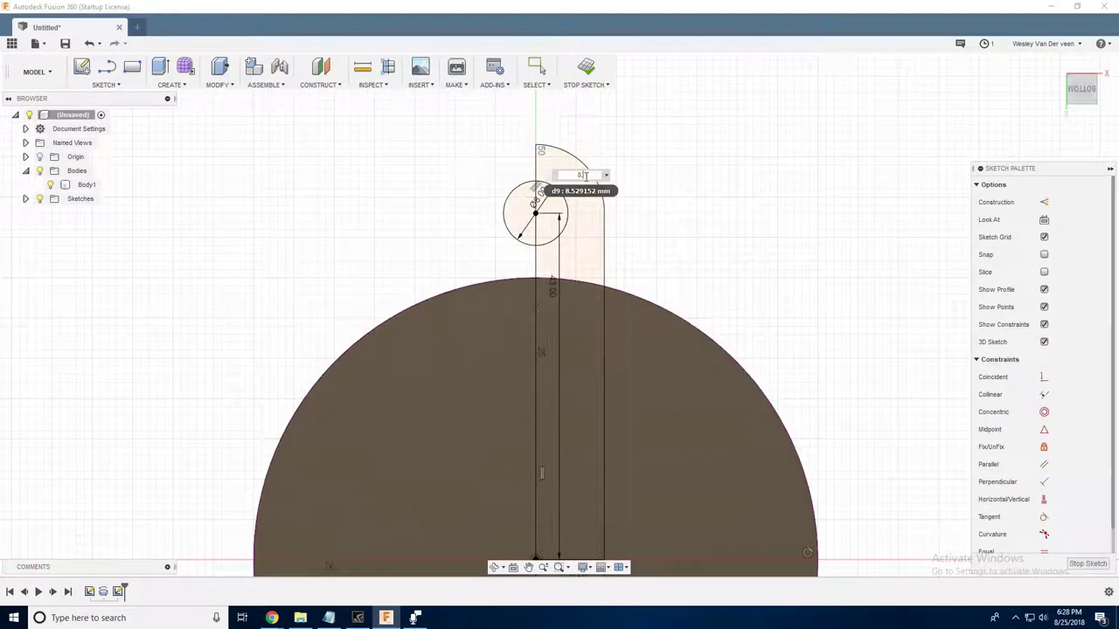
pyautogui.press('Return')
pyautogui.scroll(-3, 694, 157)
pyautogui.scroll(2, 612, 123)
pyautogui.click(537, 67)
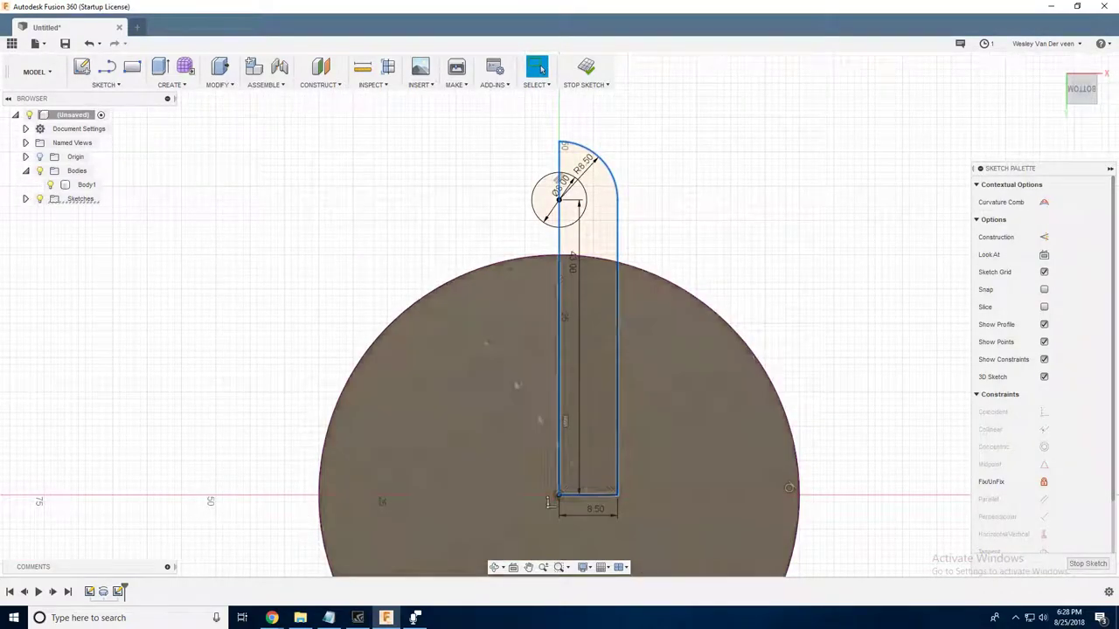
pyautogui.click(105, 85)
# - Mirror the half-tab curves across the vertical centre line, then tilt to a 3D view
pyautogui.click(101, 312)
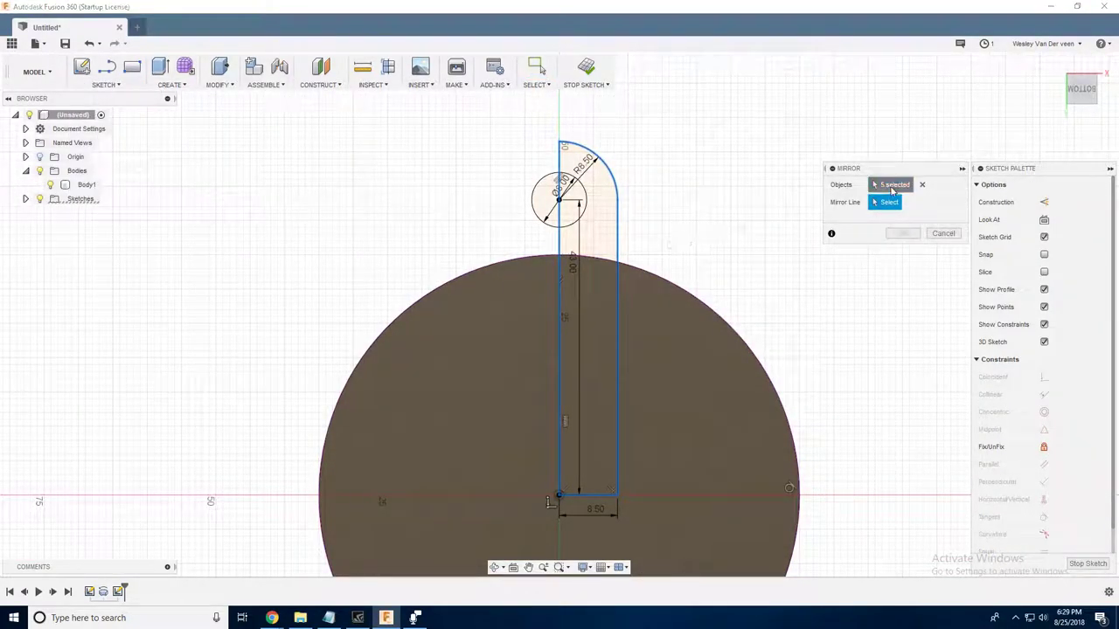
pyautogui.click(560, 247)
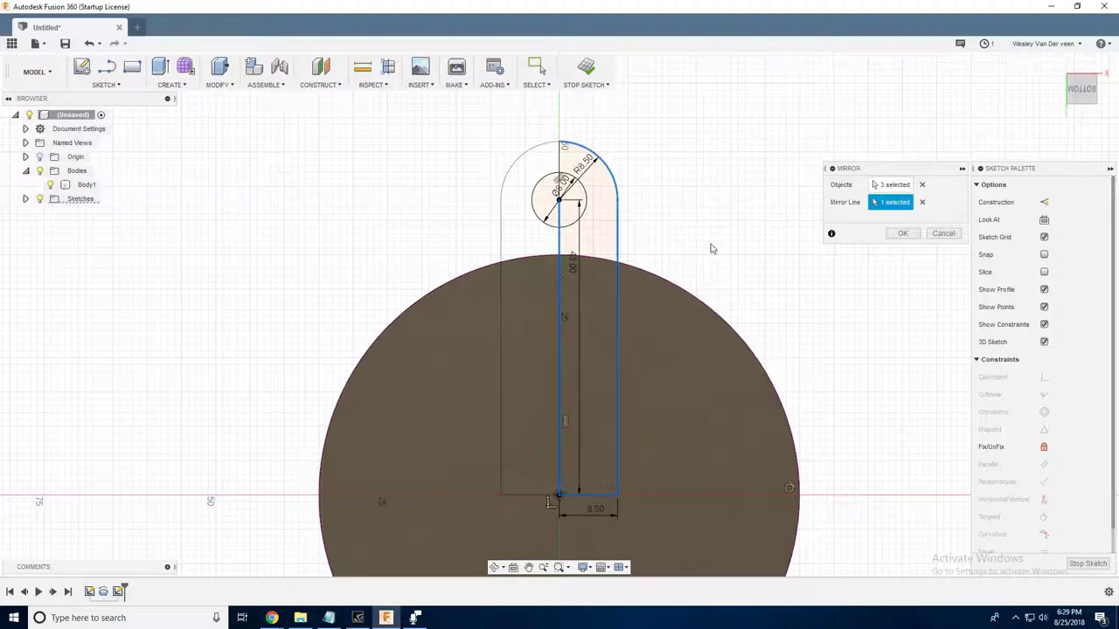
pyautogui.click(904, 234)
pyautogui.moveTo(685, 246)
pyautogui.keyDown('shift'); pyautogui.mouseDown(button='middle')
pyautogui.moveTo(892, 262)
pyautogui.moveTo(752, 184)
pyautogui.moveTo(811, 224)
pyautogui.moveTo(699, 217)
pyautogui.moveTo(804, 204)
pyautogui.moveTo(707, 218)
pyautogui.mouseUp(button='middle'); pyautogui.keyUp('shift')
# - Try extruding the two tab profiles -3 mm, then cancel the extrusion
pyautogui.keyDown('shift'); pyautogui.click(671, 214); pyautogui.keyUp('shift')
pyautogui.press('e')
pyautogui.moveTo(712, 203); pyautogui.dragTo(687, 187)
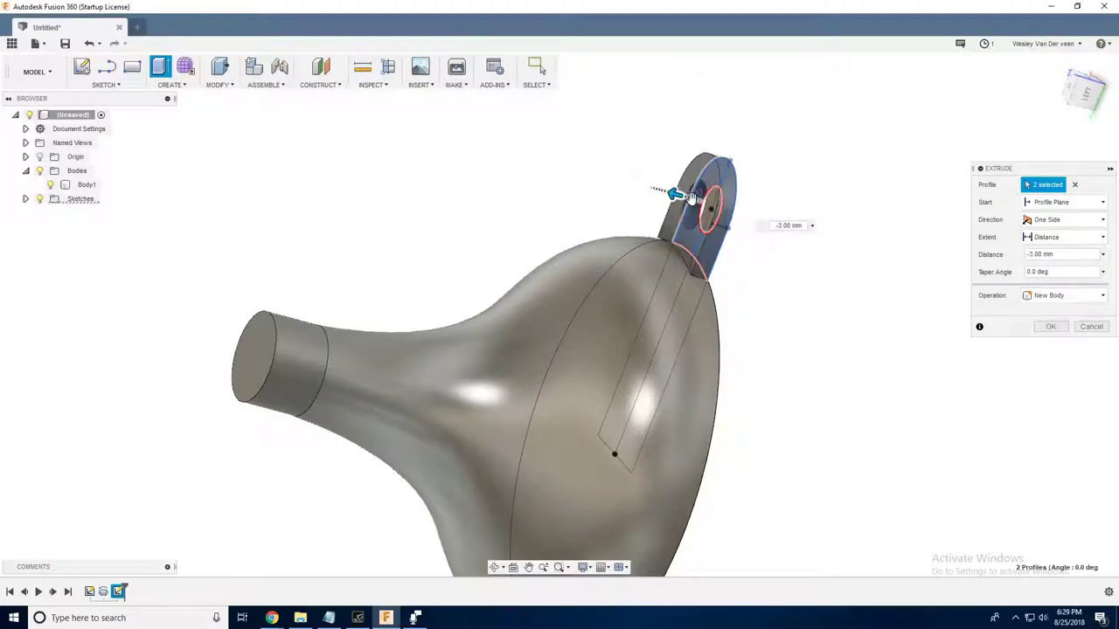
pyautogui.keyDown('shift'); pyautogui.moveTo(687, 187); pyautogui.dragTo(973, 314, button='middle'); pyautogui.keyUp('shift')
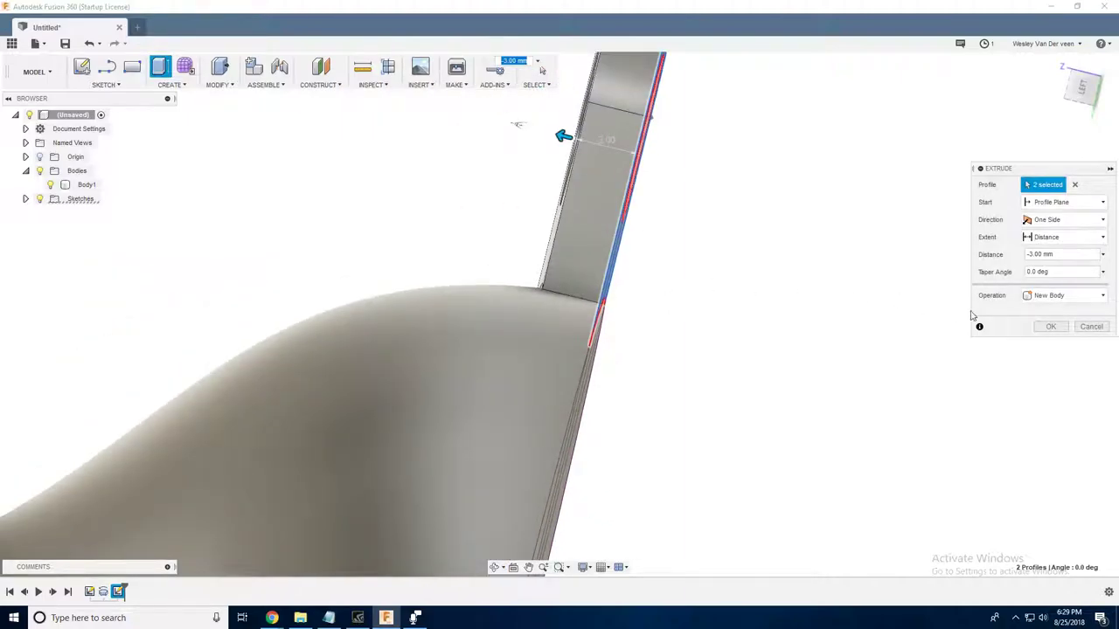
pyautogui.click(1091, 327)
pyautogui.moveTo(876, 345)
pyautogui.keyDown('shift'); pyautogui.mouseDown(button='middle')
pyautogui.moveTo(853, 332)
pyautogui.moveTo(921, 399)
pyautogui.moveTo(769, 236)
pyautogui.moveTo(682, 235)
pyautogui.mouseUp(button='middle'); pyautogui.keyUp('shift')
# - Extrude the four tab profiles 2 mm with the New Body operation
pyautogui.click(681, 236)
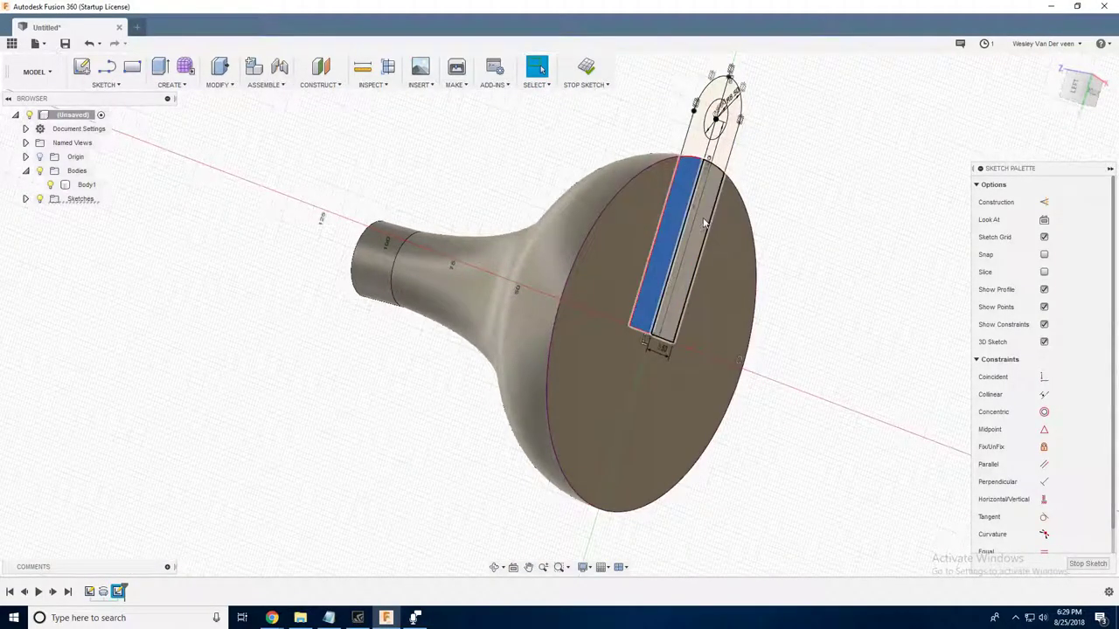
pyautogui.click(710, 140)
pyautogui.click(715, 118)
pyautogui.moveTo(799, 170)
pyautogui.keyDown('shift'); pyautogui.mouseDown(button='middle')
pyautogui.moveTo(849, 213)
pyautogui.moveTo(809, 196)
pyautogui.mouseUp(button='middle'); pyautogui.keyUp('shift')
pyautogui.press('e')
pyautogui.moveTo(762, 153); pyautogui.dragTo(730, 144)
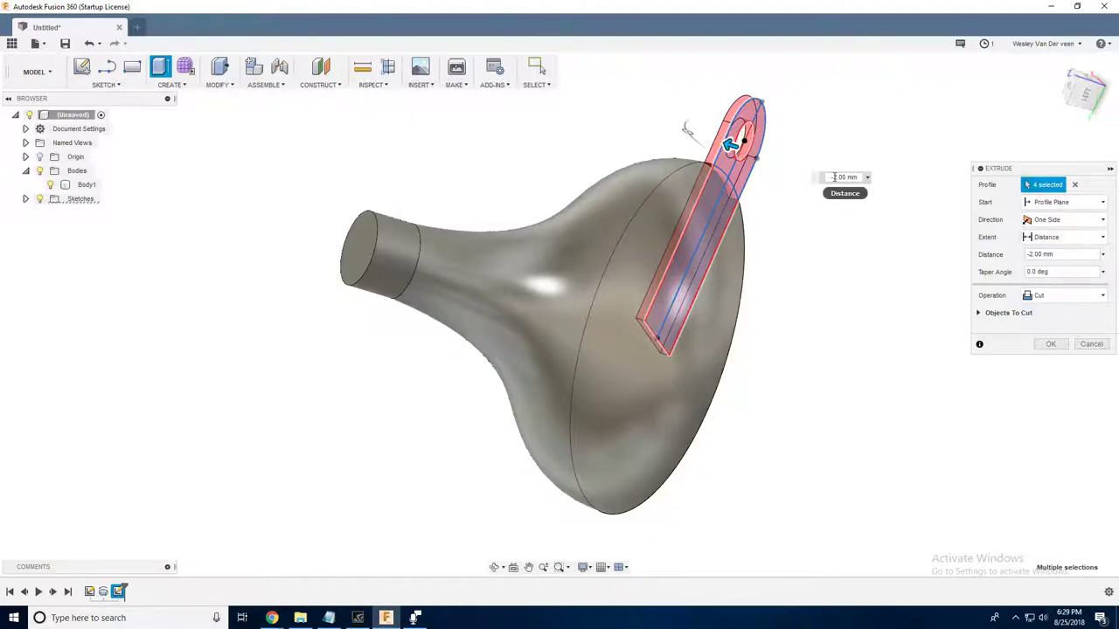
pyautogui.click(1054, 297)
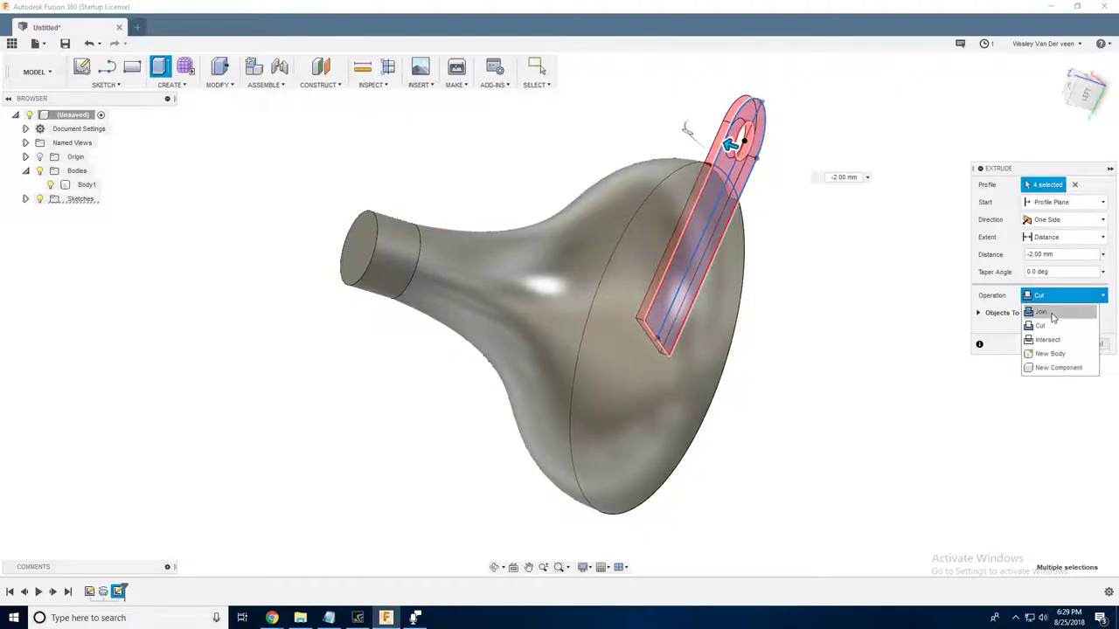
pyautogui.click(1050, 353)
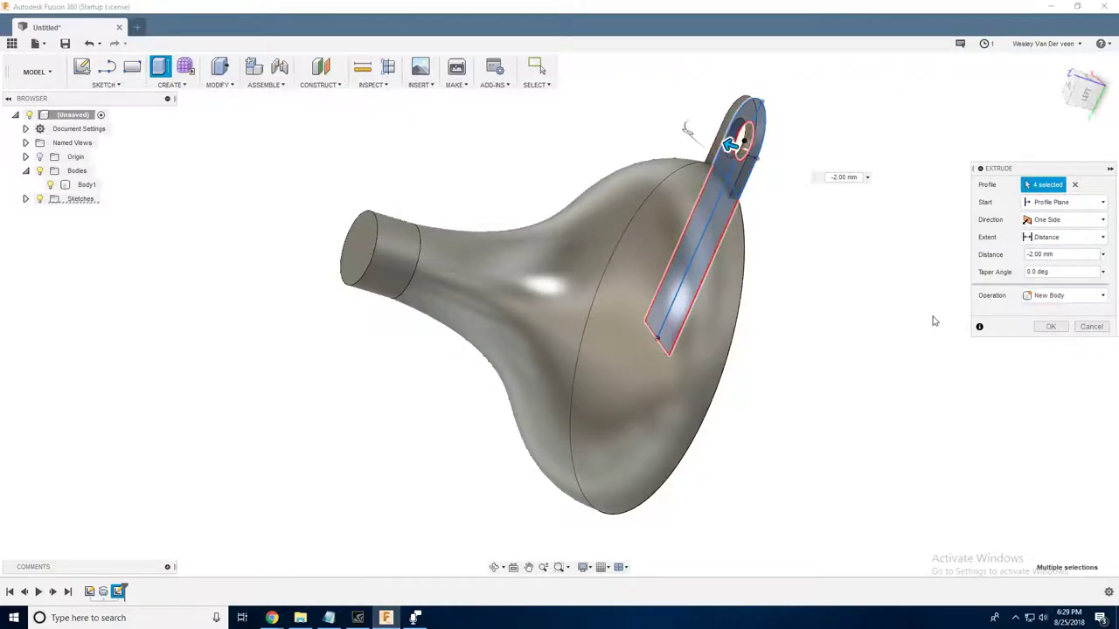
pyautogui.moveTo(849, 278); pyautogui.dragTo(839, 317, button='middle')
pyautogui.click(1050, 327)
pyautogui.keyDown('shift'); pyautogui.moveTo(822, 263); pyautogui.dragTo(705, 283, button='middle'); pyautogui.keyUp('shift')
pyautogui.scroll(-5, 788, 283)
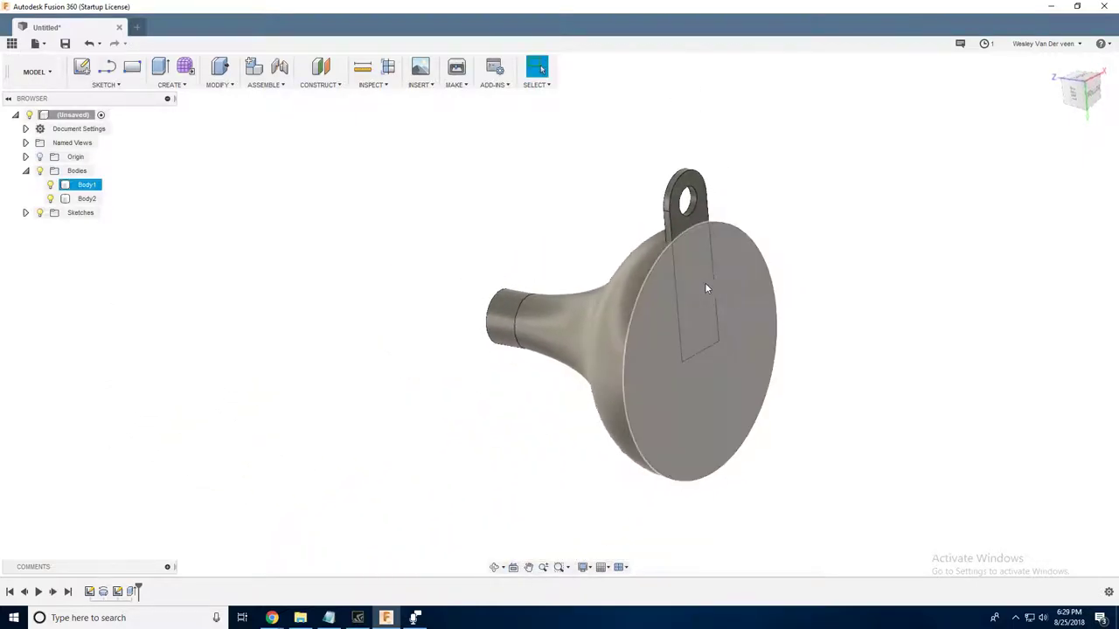
# - Rename Body1 to 'Funnel' and Body2 to 'Handle' in the Browser
pyautogui.keyDown('shift'); pyautogui.moveTo(758, 230); pyautogui.dragTo(699, 204, button='middle'); pyautogui.keyUp('shift')
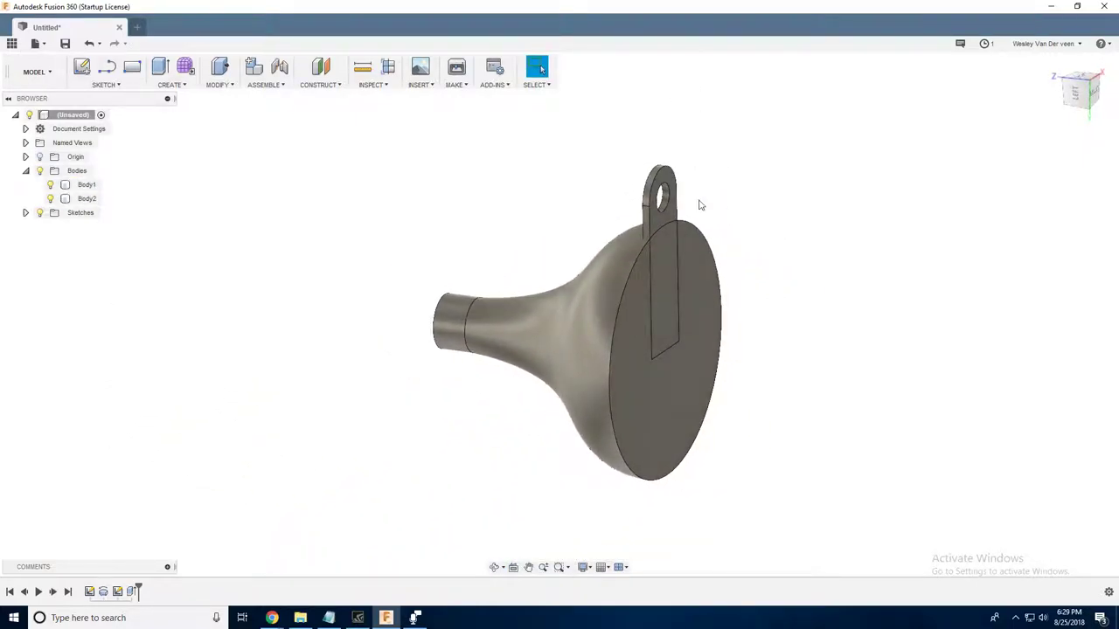
pyautogui.scroll(2, 265, 102)
pyautogui.moveTo(854, 247); pyautogui.dragTo(684, 202, button='middle')
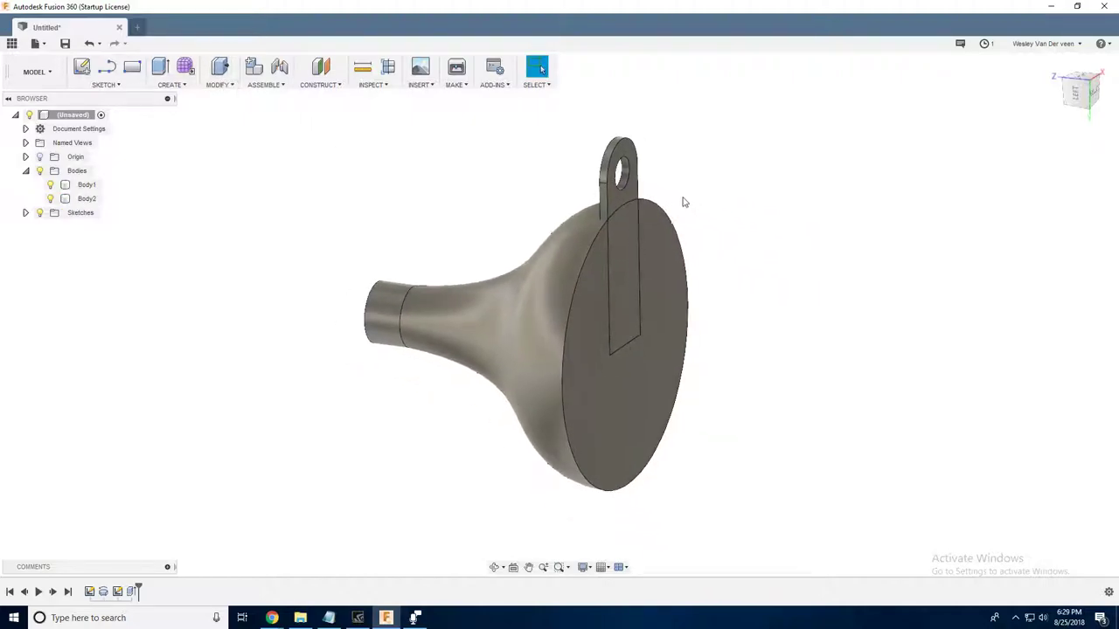
pyautogui.doubleClick(87, 185)
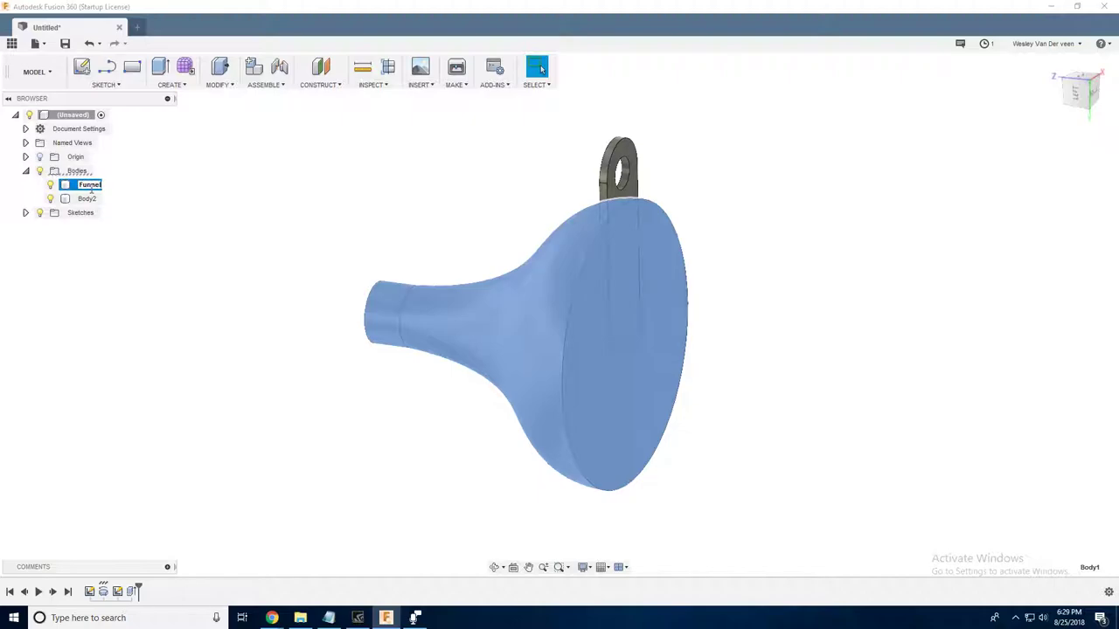
pyautogui.write('Funnel')
pyautogui.press('Return')
pyautogui.doubleClick(87, 199)
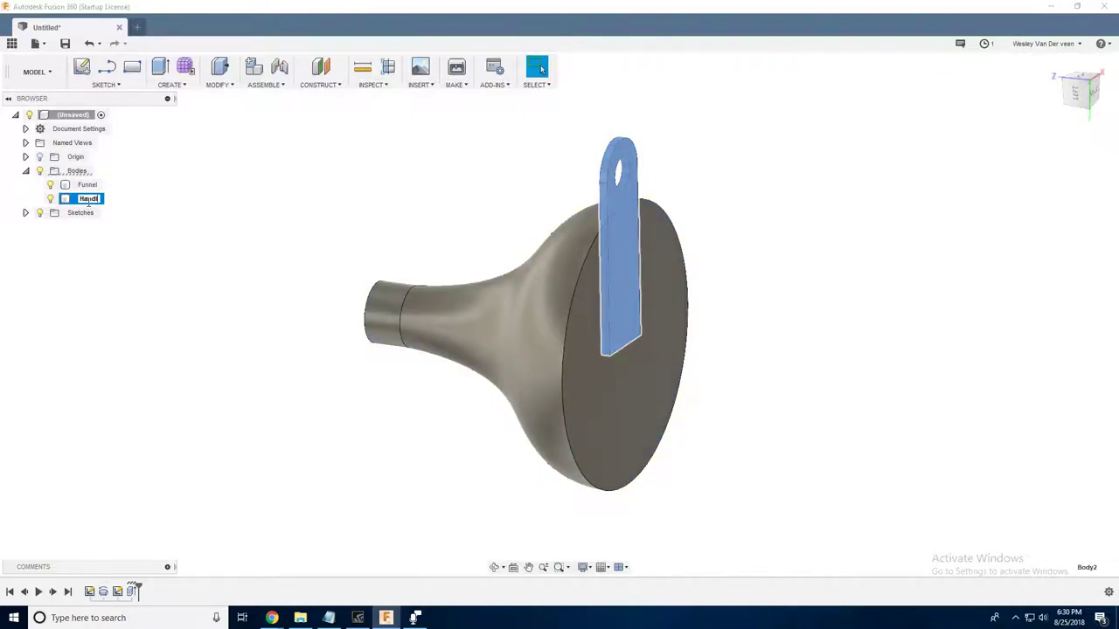
pyautogui.write('Handle')
pyautogui.press('Return')
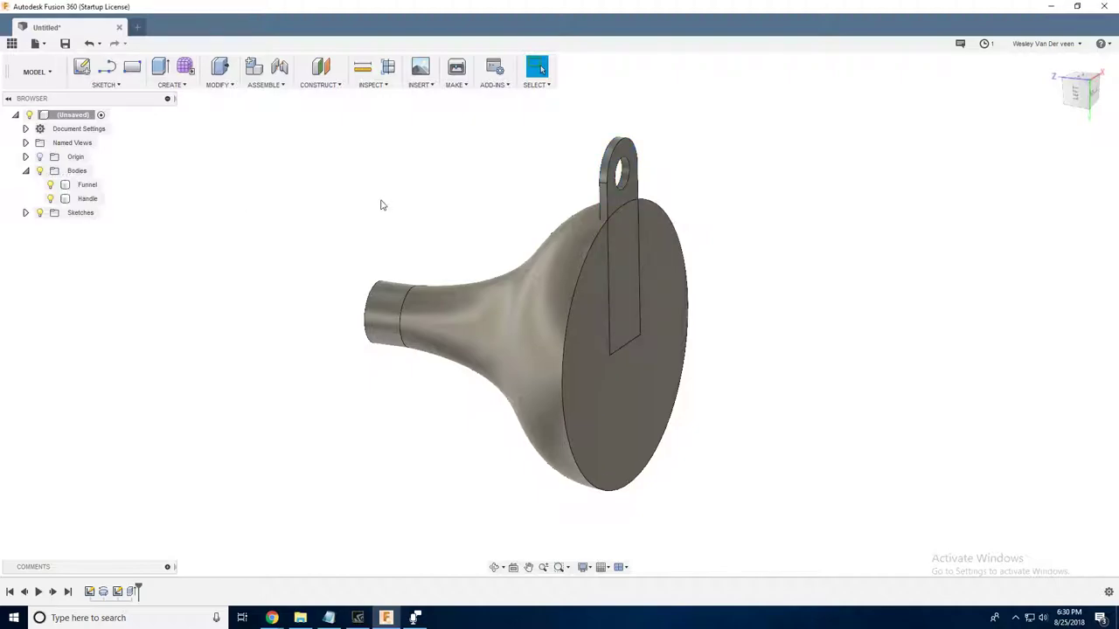
pyautogui.click(219, 91)
# - Combine with Handle as target, Funnel as tool and operation Cut
pyautogui.click(232, 183)
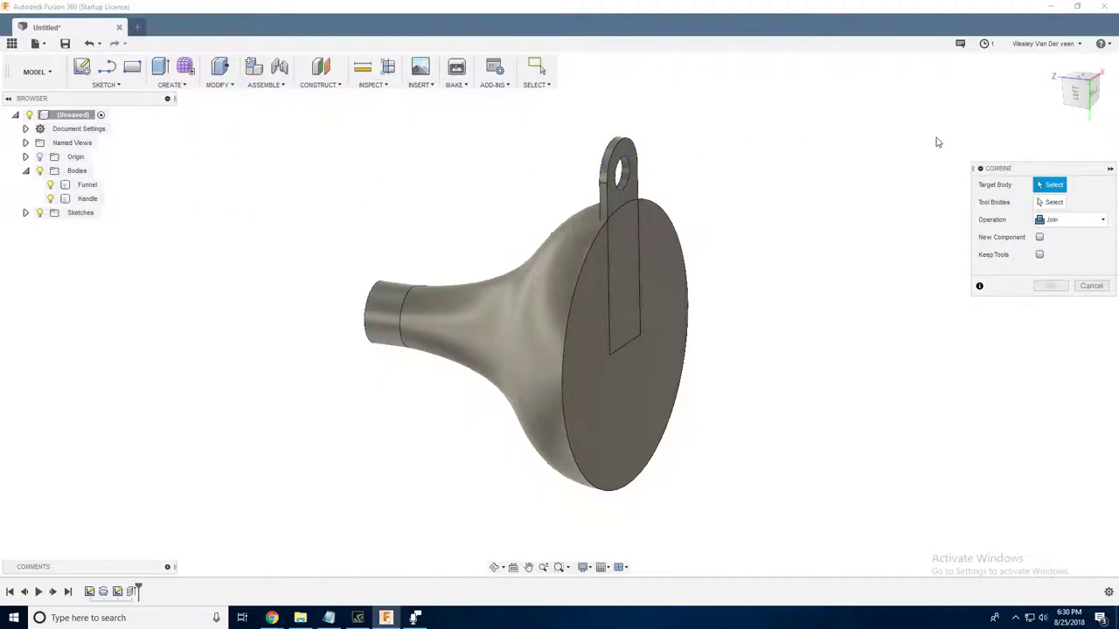
pyautogui.click(635, 180)
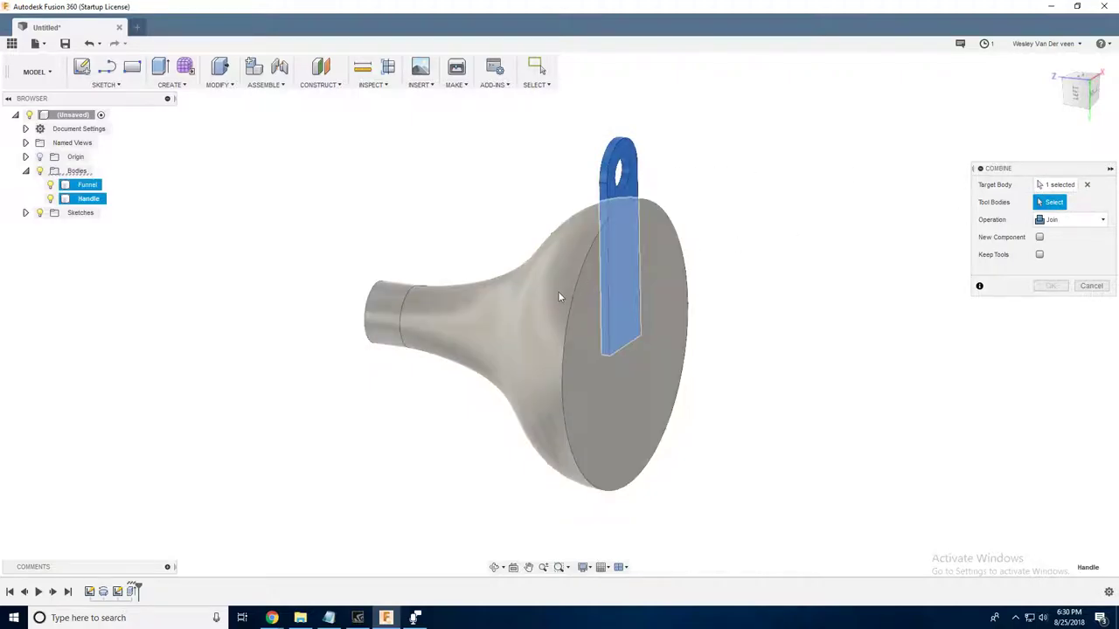
pyautogui.click(535, 308)
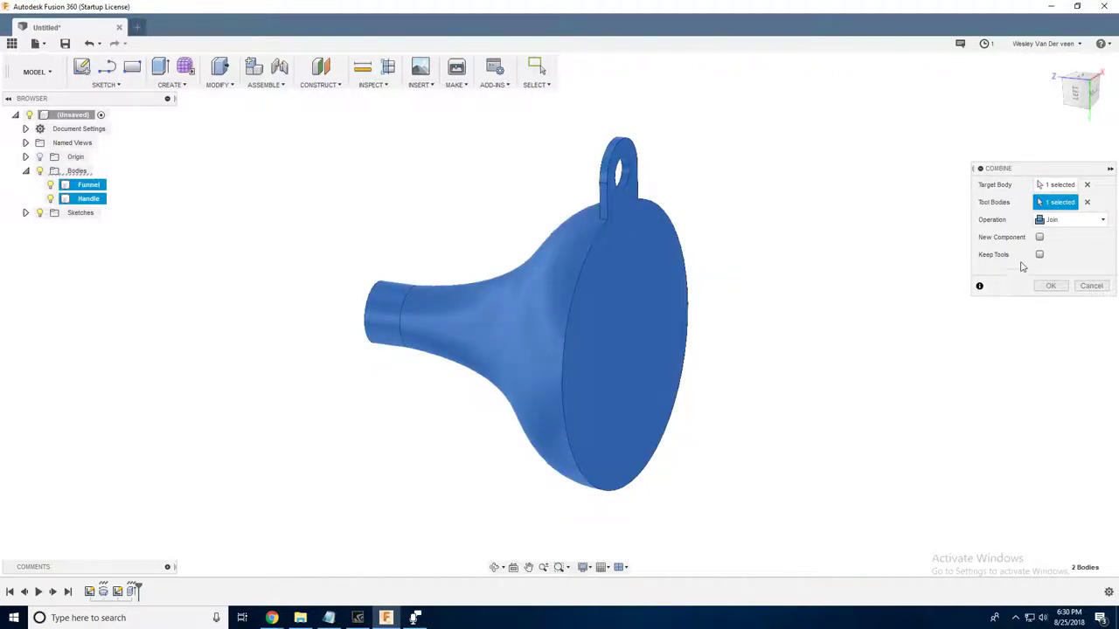
pyautogui.click(1059, 221)
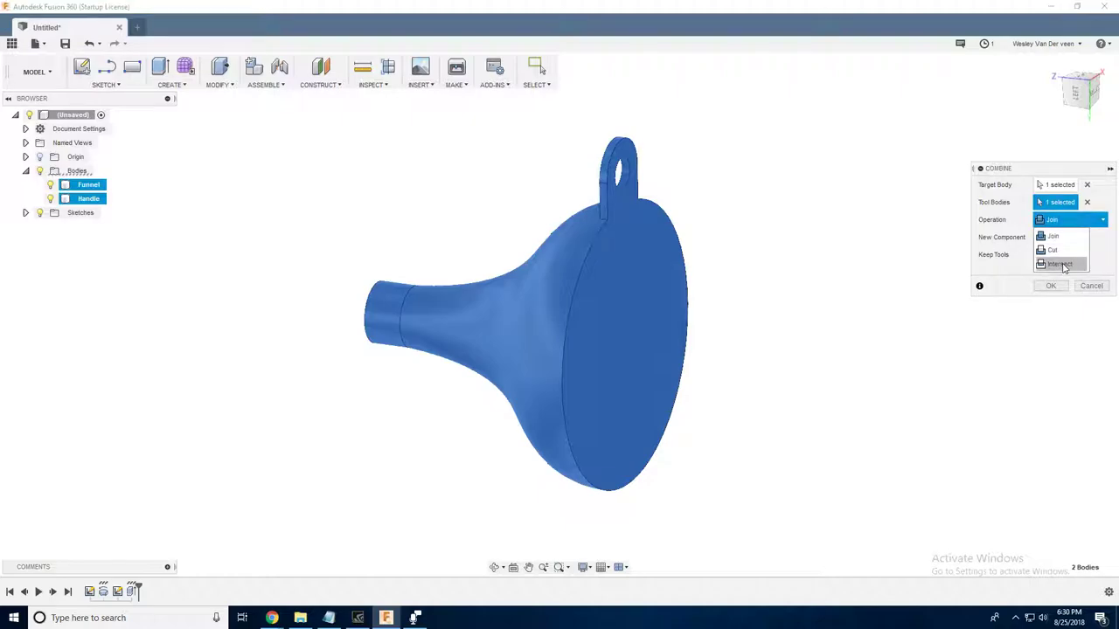
pyautogui.click(1057, 251)
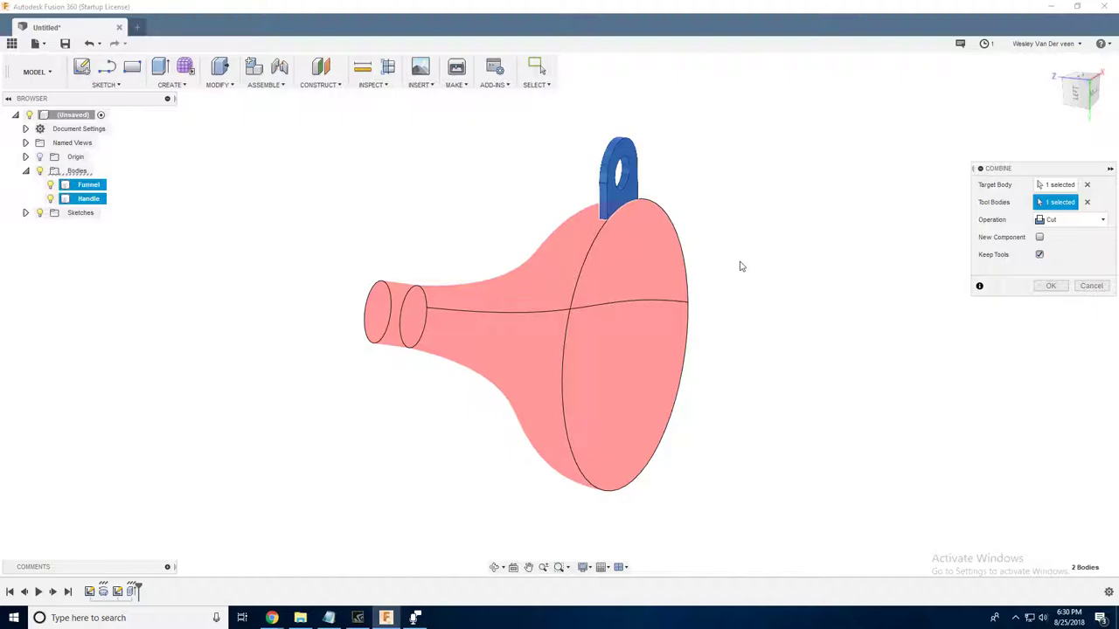
pyautogui.click(1051, 287)
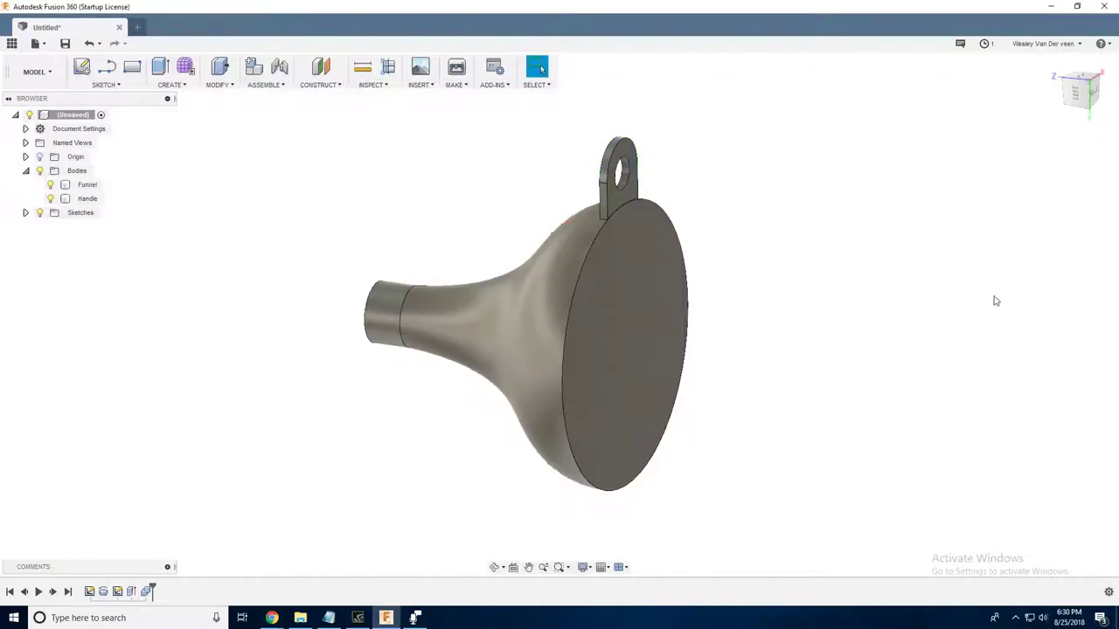
# - Hide the Funnel to inspect the trimmed handle, then show it again
pyautogui.moveTo(757, 224); pyautogui.dragTo(712, 233)
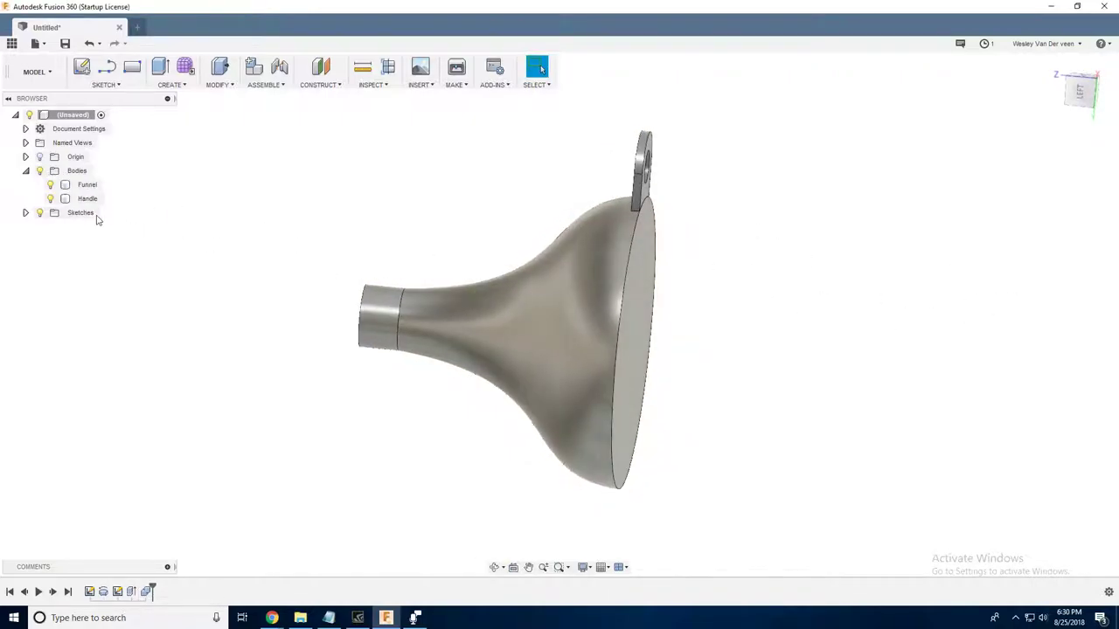
pyautogui.click(56, 188)
pyautogui.click(51, 185)
pyautogui.keyDown('shift'); pyautogui.moveTo(639, 317); pyautogui.dragTo(694, 292, button='middle'); pyautogui.keyUp('shift')
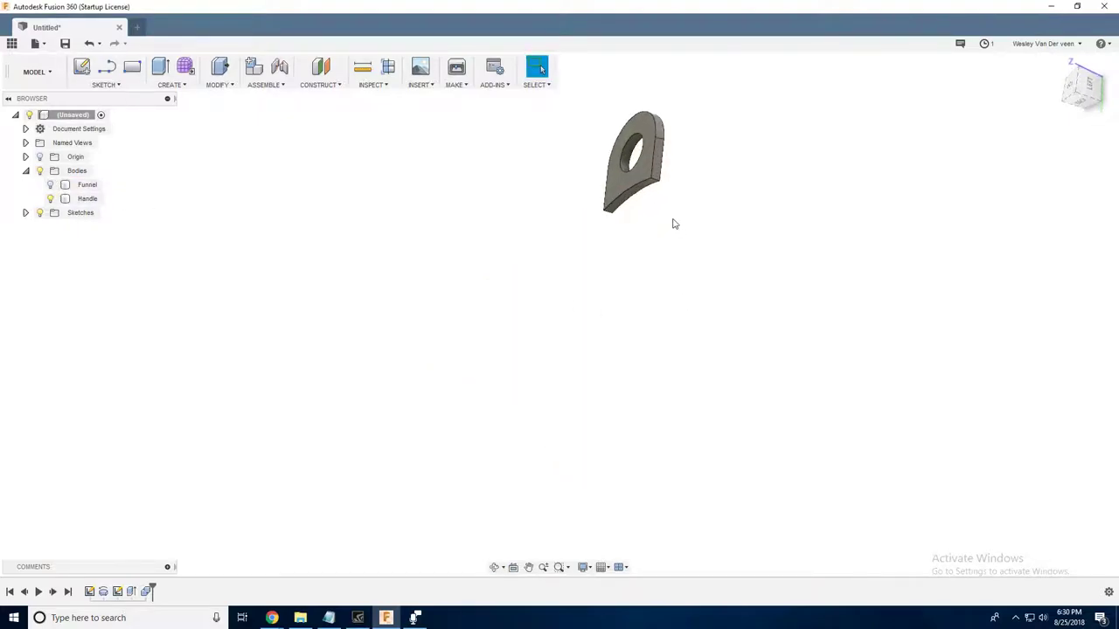
pyautogui.scroll(5, 685, 241)
pyautogui.keyDown('shift'); pyautogui.moveTo(685, 242); pyautogui.dragTo(633, 382, button='middle'); pyautogui.keyUp('shift')
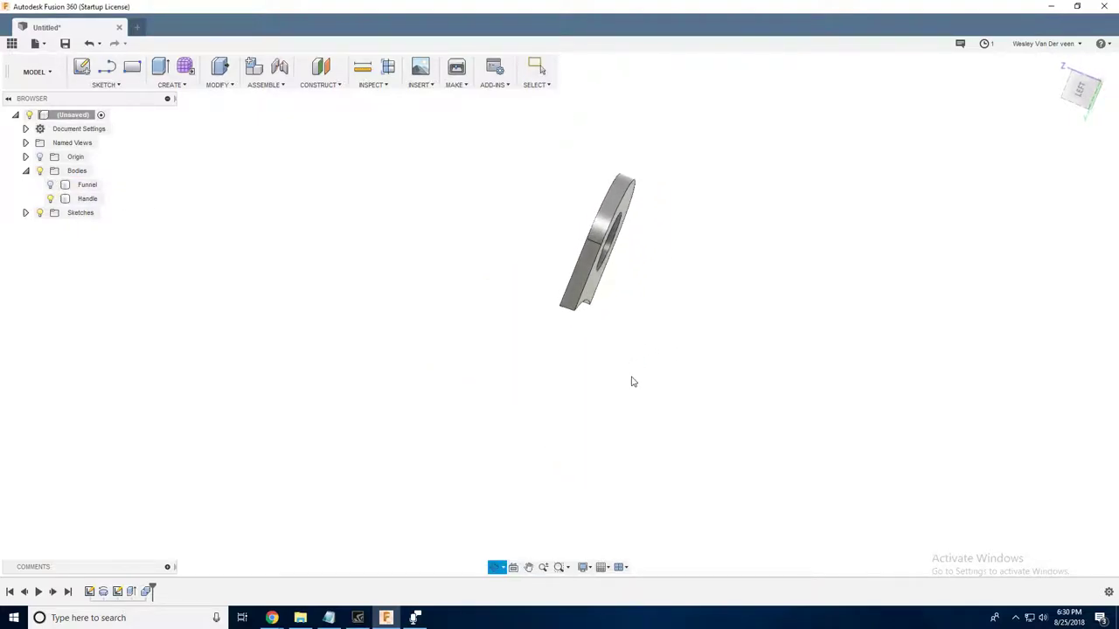
pyautogui.click(40, 172)
pyautogui.keyDown('shift'); pyautogui.moveTo(452, 313); pyautogui.dragTo(583, 226, button='middle'); pyautogui.keyUp('shift')
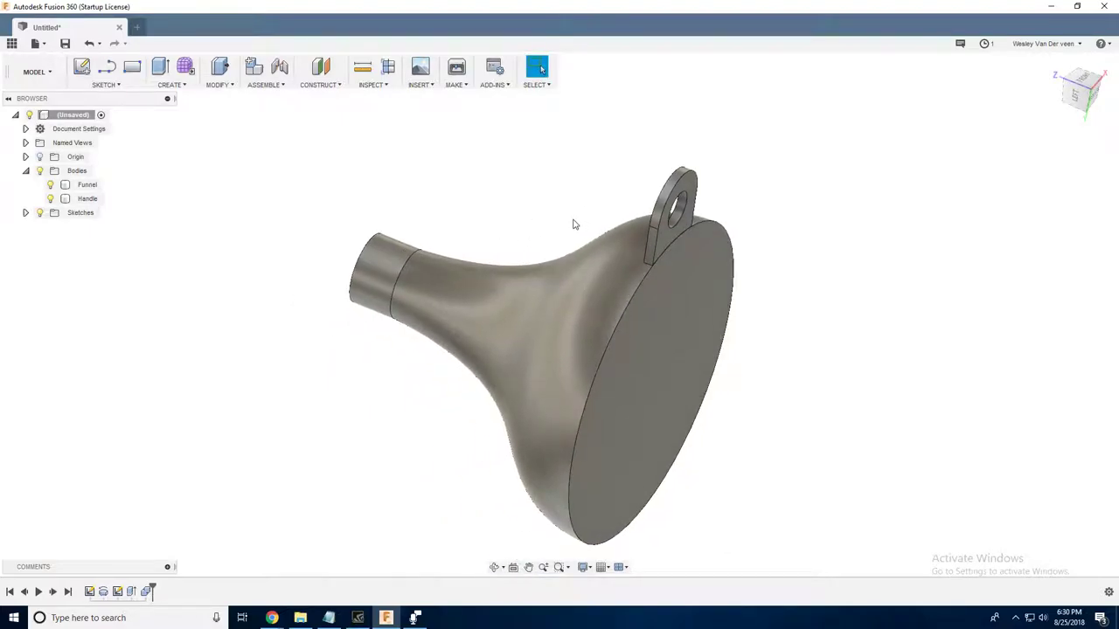
pyautogui.keyDown('shift'); pyautogui.moveTo(556, 225); pyautogui.dragTo(582, 228, button='middle'); pyautogui.keyUp('shift')
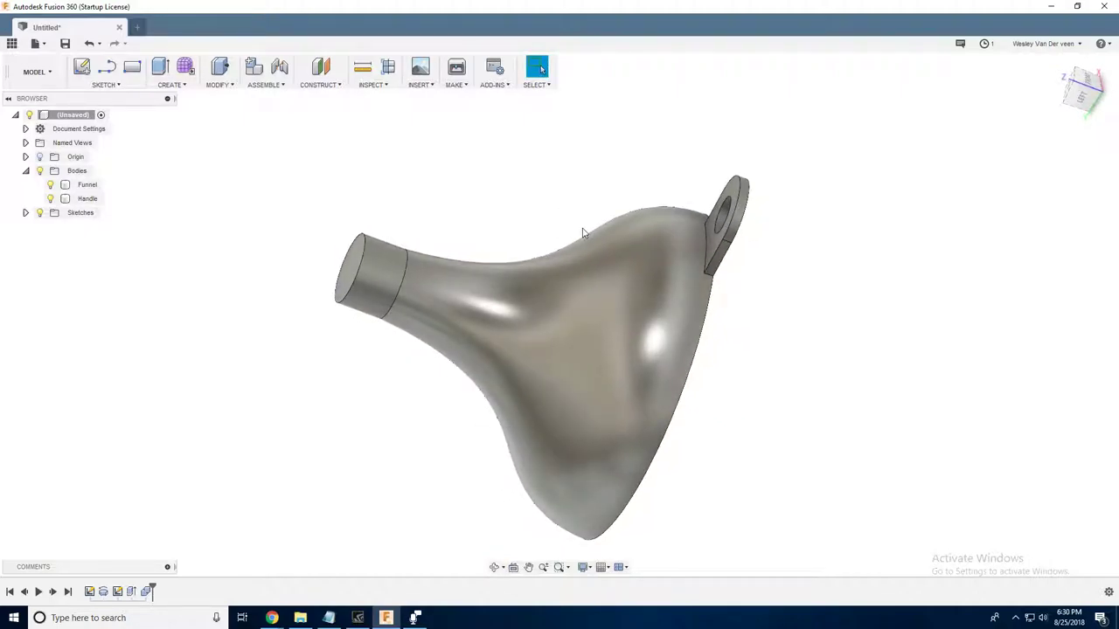
pyautogui.keyDown('shift'); pyautogui.moveTo(572, 218); pyautogui.dragTo(562, 229, button='middle'); pyautogui.keyUp('shift')
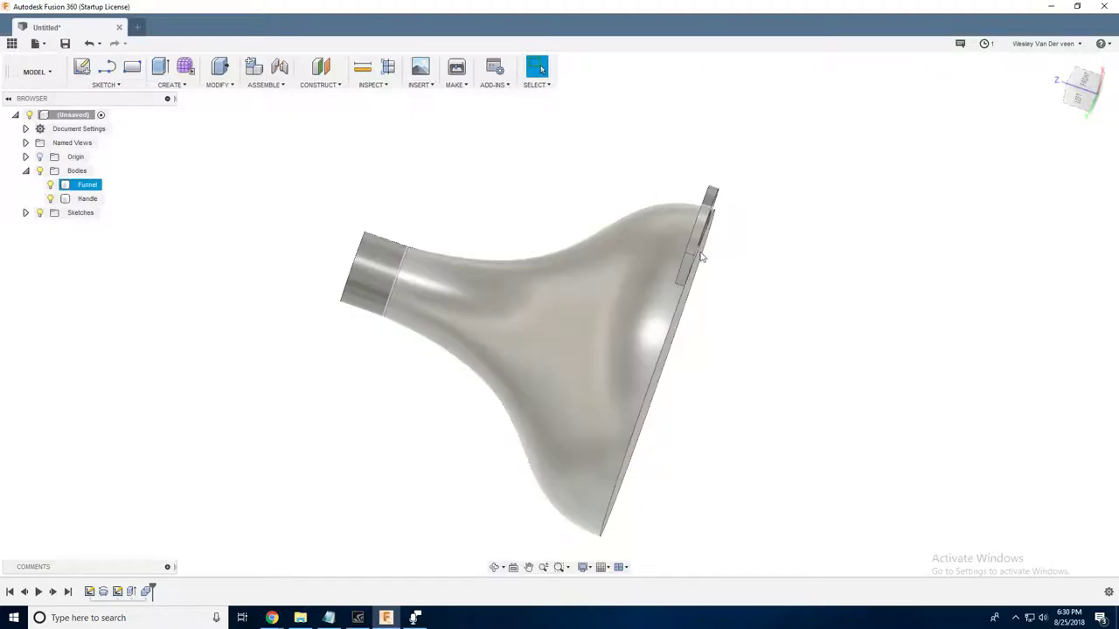
pyautogui.keyDown('shift'); pyautogui.moveTo(795, 267); pyautogui.dragTo(812, 310, button='middle'); pyautogui.keyUp('shift')
pyautogui.click(748, 282)
pyautogui.scroll(3, 804, 297)
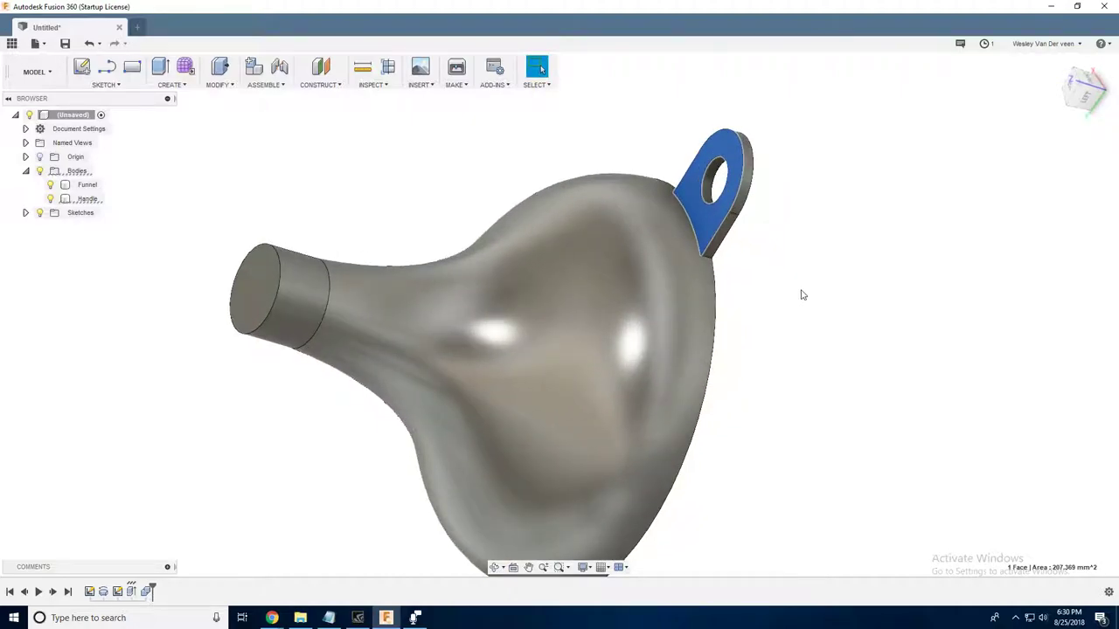
pyautogui.scroll(-2, 771, 292)
pyautogui.click(534, 316)
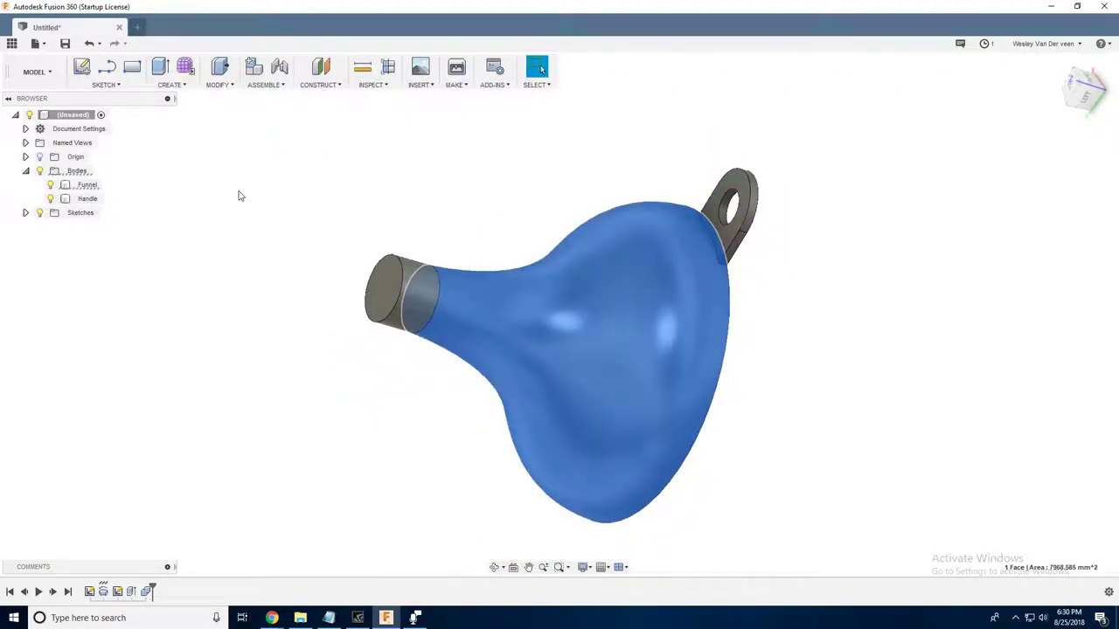
pyautogui.click(92, 185)
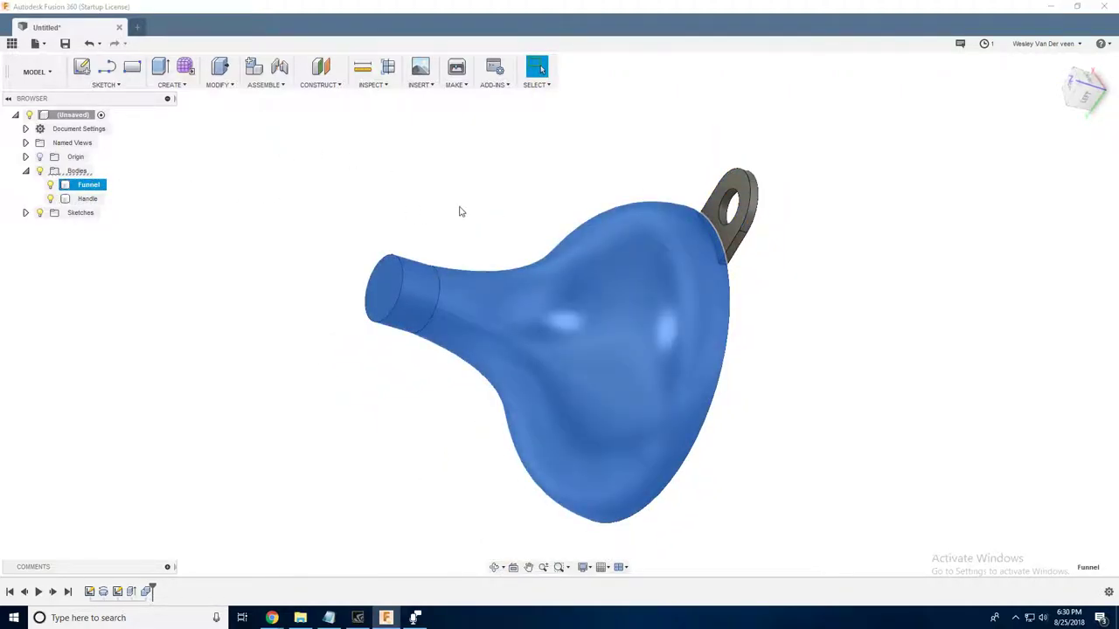
pyautogui.scroll(2, 462, 212)
pyautogui.keyDown('shift'); pyautogui.moveTo(562, 194); pyautogui.dragTo(491, 162, button='middle'); pyautogui.keyUp('shift')
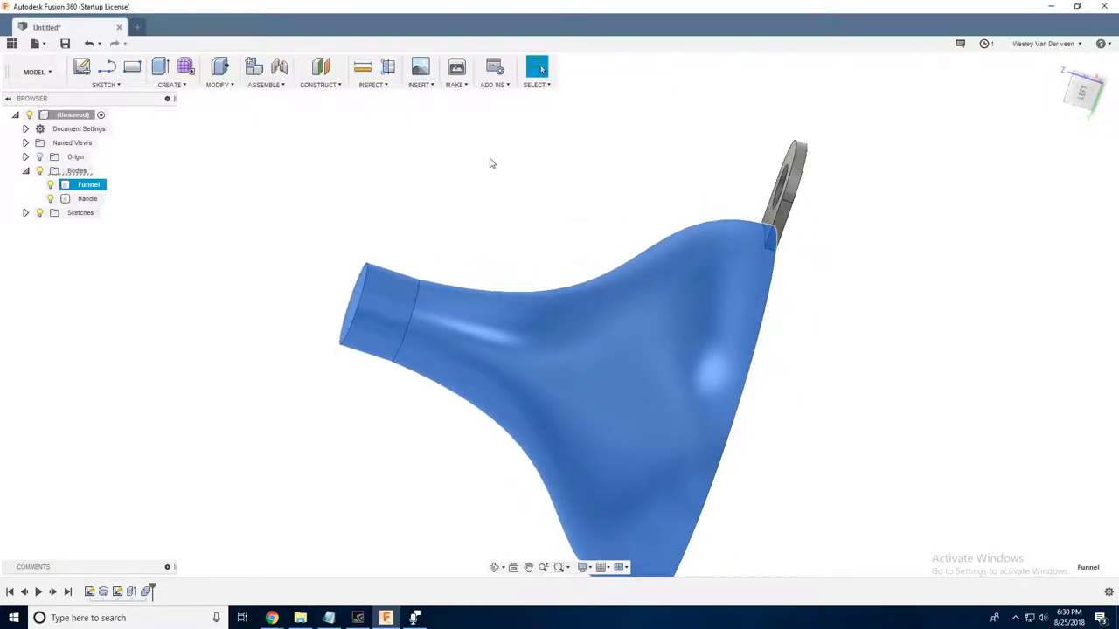
pyautogui.click(230, 88)
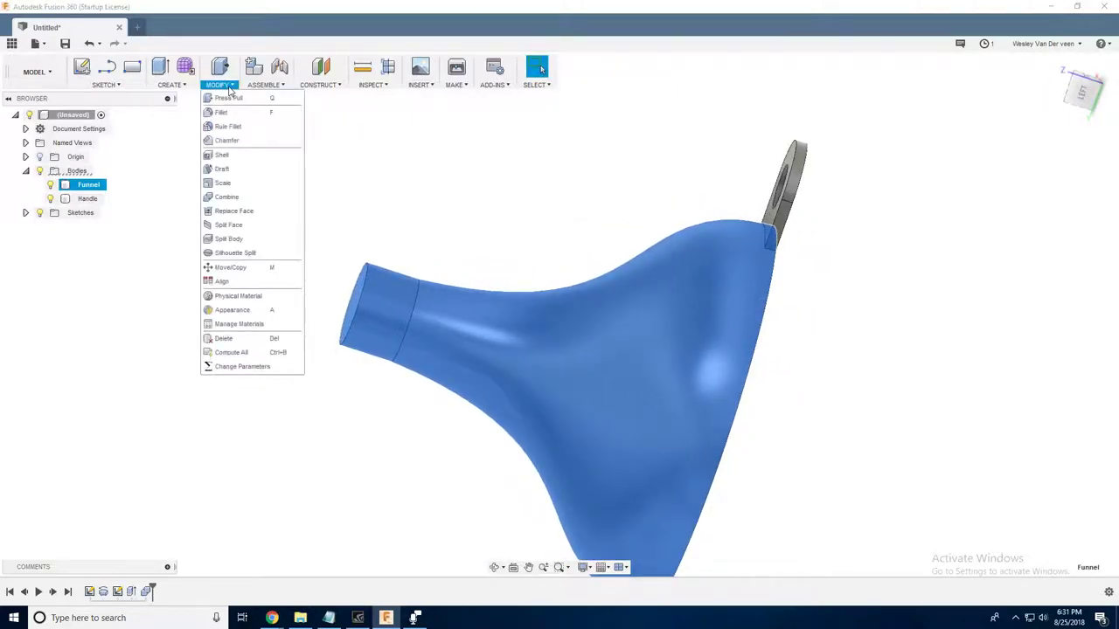
# - Split the Funnel body with the handle's flat face, then toggle its visibility to check
pyautogui.click(231, 239)
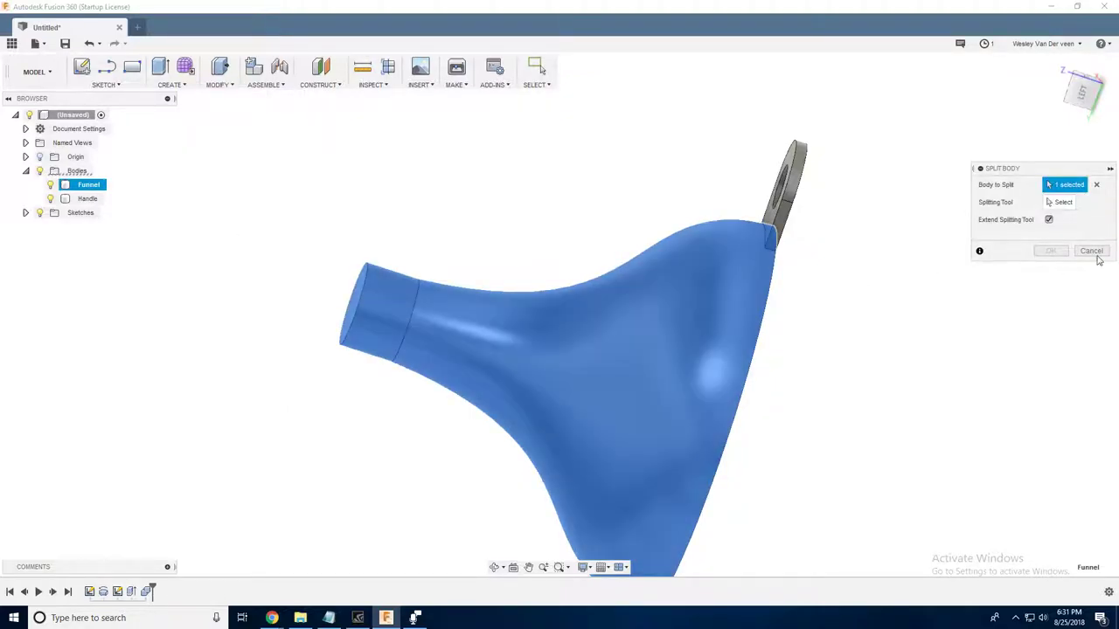
pyautogui.click(1063, 203)
pyautogui.keyDown('shift'); pyautogui.moveTo(912, 380); pyautogui.dragTo(814, 276, button='middle'); pyautogui.keyUp('shift')
pyautogui.click(715, 217)
pyautogui.click(1049, 251)
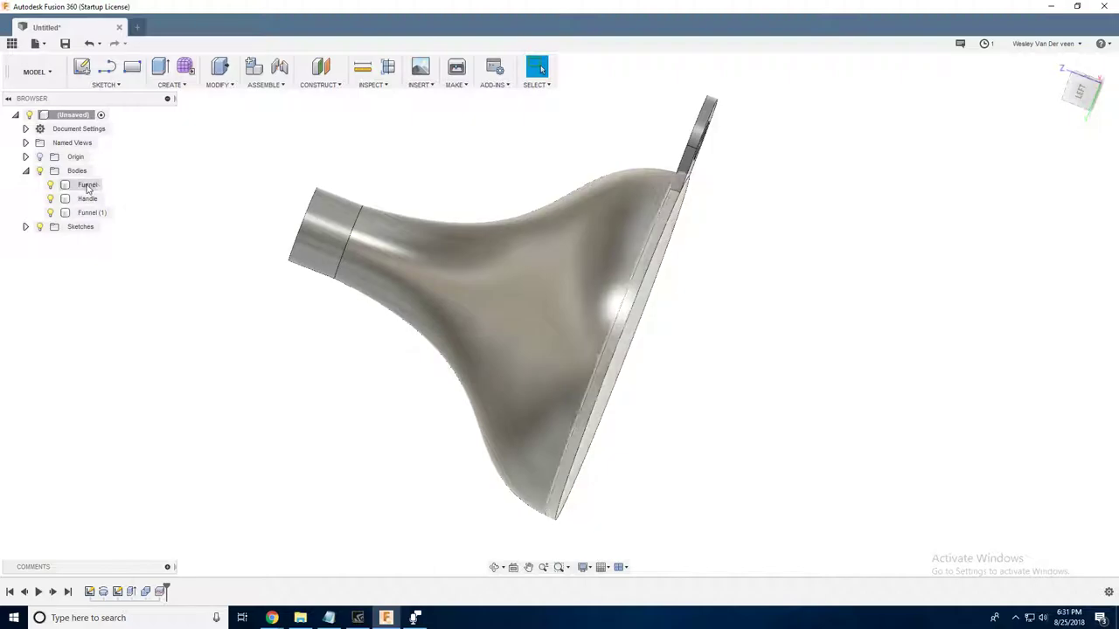
pyautogui.click(51, 185)
pyautogui.click(51, 185)
# - Rename the thin plate body to 'Funnel base' and hide Funnel (1)
pyautogui.click(82, 185)
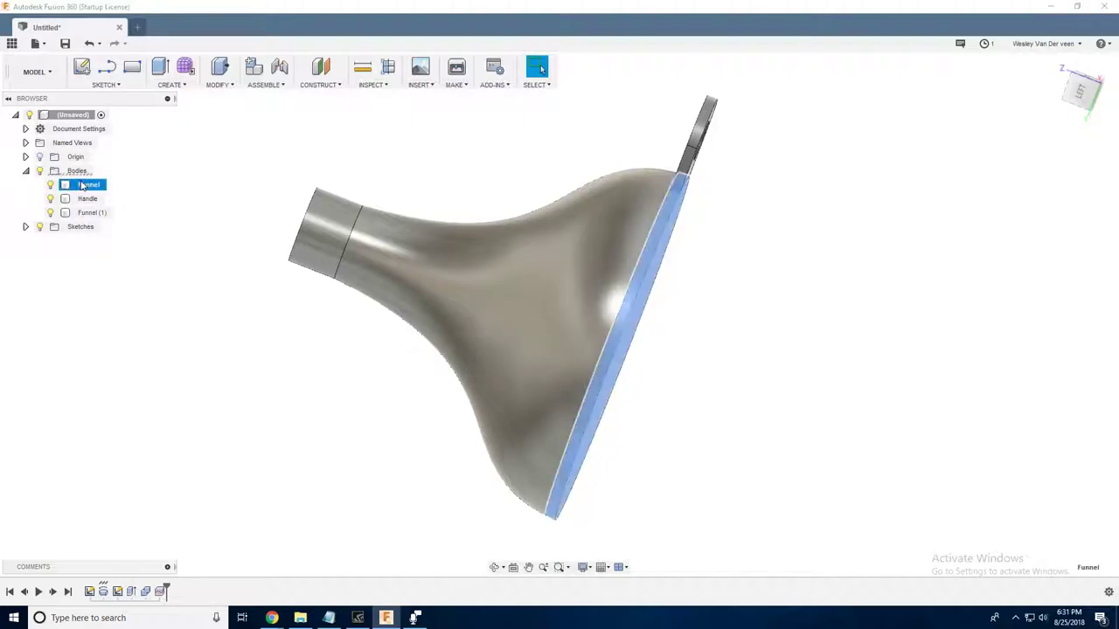
pyautogui.click(89, 181)
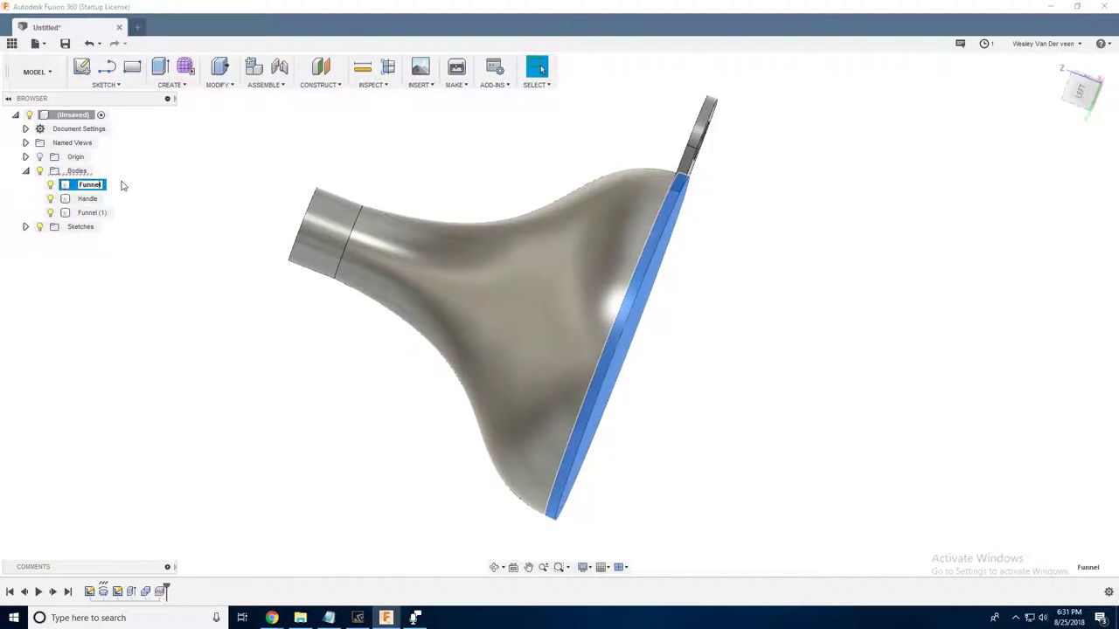
pyautogui.press('Return')
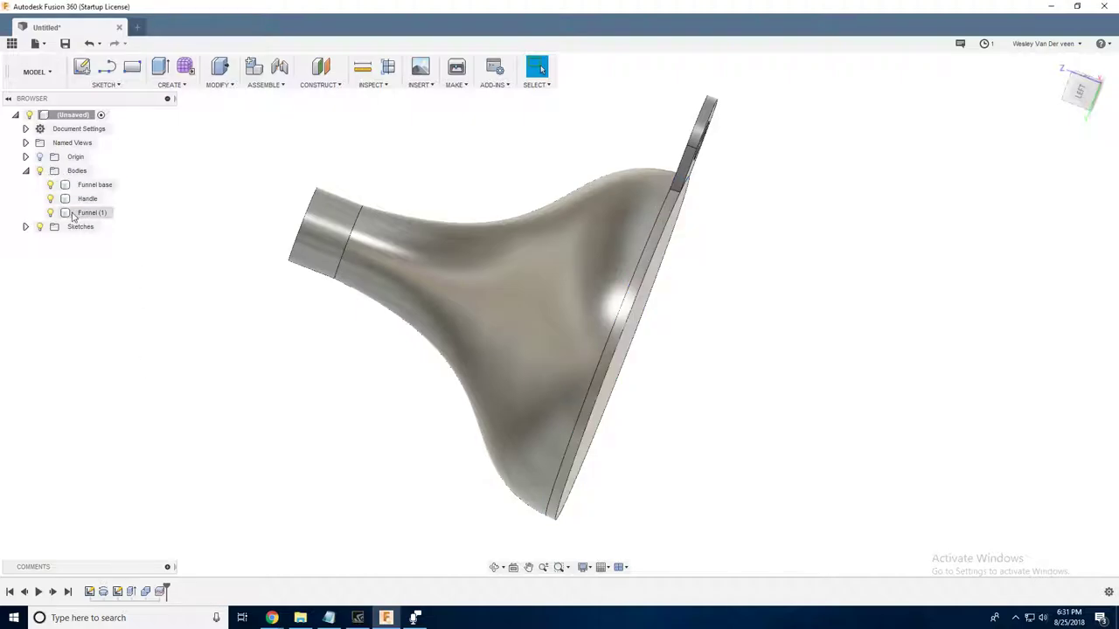
pyautogui.click(51, 199)
pyautogui.click(51, 199)
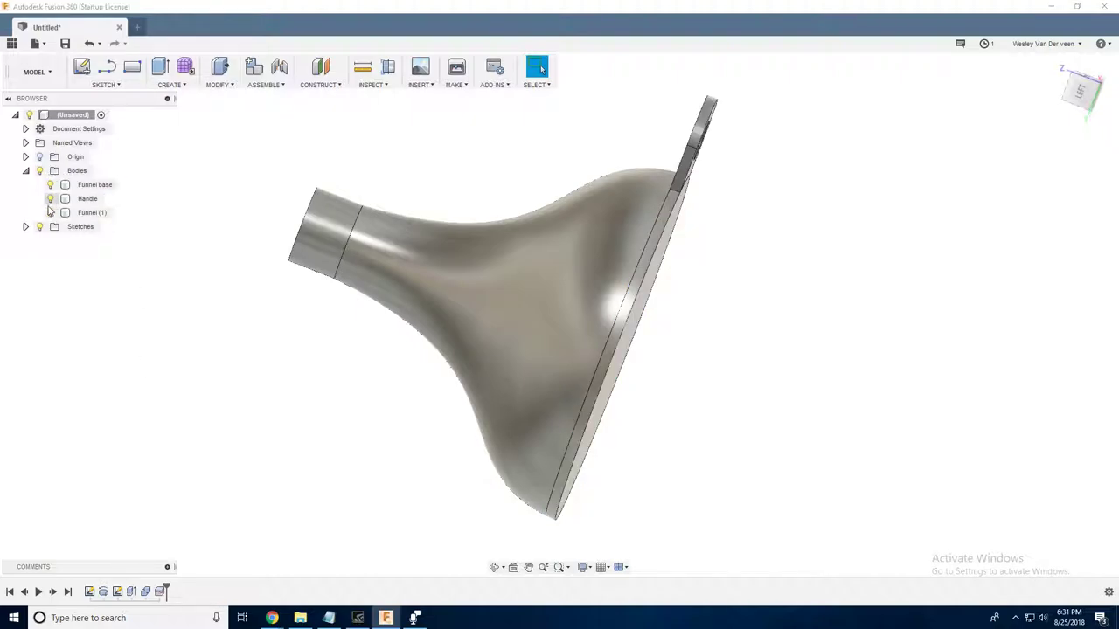
pyautogui.click(51, 212)
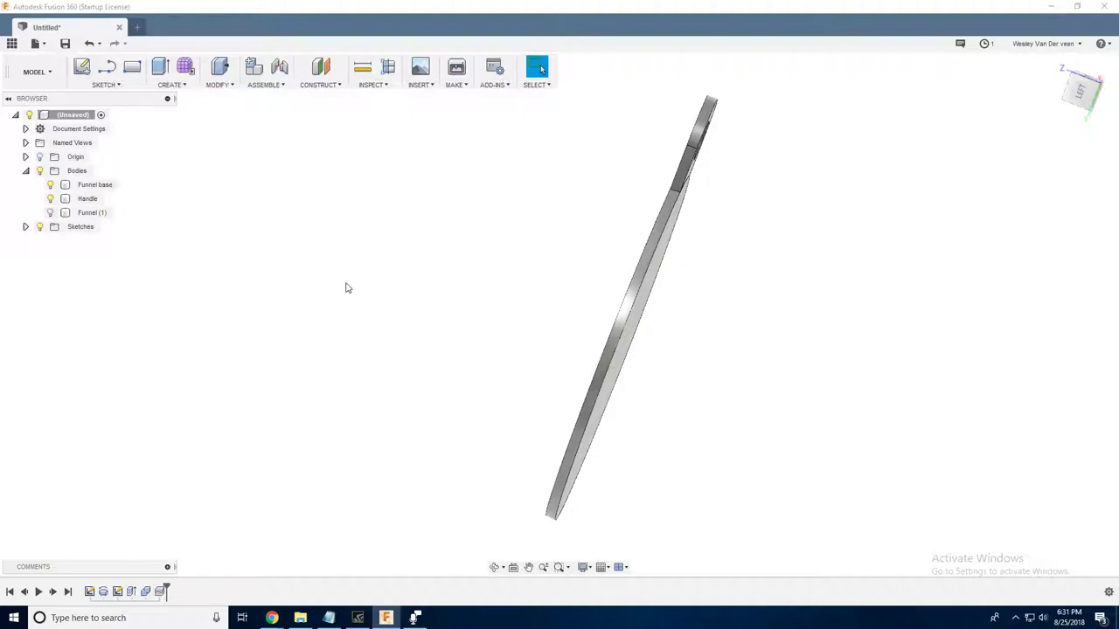
# - Hide the Handle and orbit to inspect the Funnel base plate alone
pyautogui.keyDown('shift'); pyautogui.moveTo(335, 265); pyautogui.dragTo(385, 273, button='middle'); pyautogui.keyUp('shift')
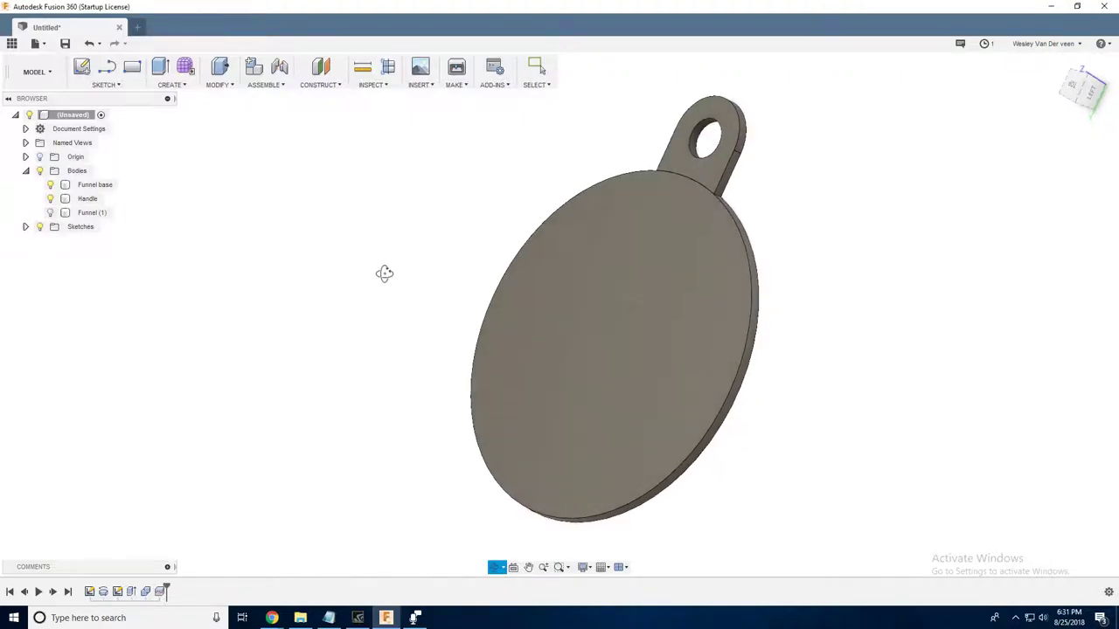
pyautogui.click(50, 184)
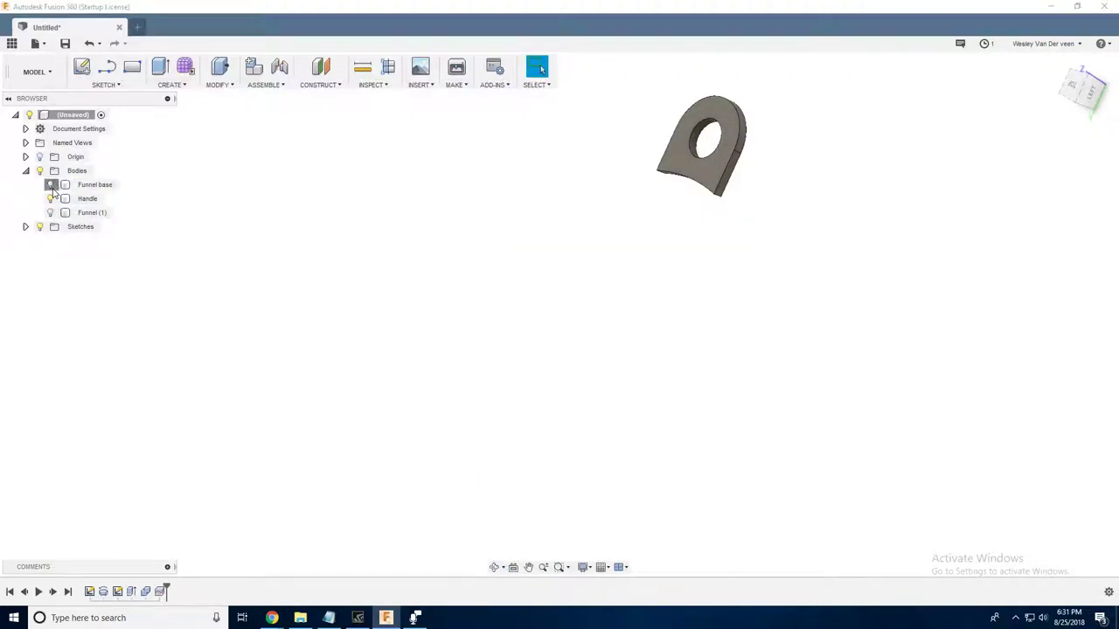
pyautogui.click(49, 184)
pyautogui.click(50, 199)
pyautogui.moveTo(830, 335)
pyautogui.keyDown('shift'); pyautogui.mouseDown(button='middle')
pyautogui.moveTo(777, 327)
pyautogui.moveTo(822, 328)
pyautogui.mouseUp(button='middle'); pyautogui.keyUp('shift')
pyautogui.scroll(2, 682, 310)
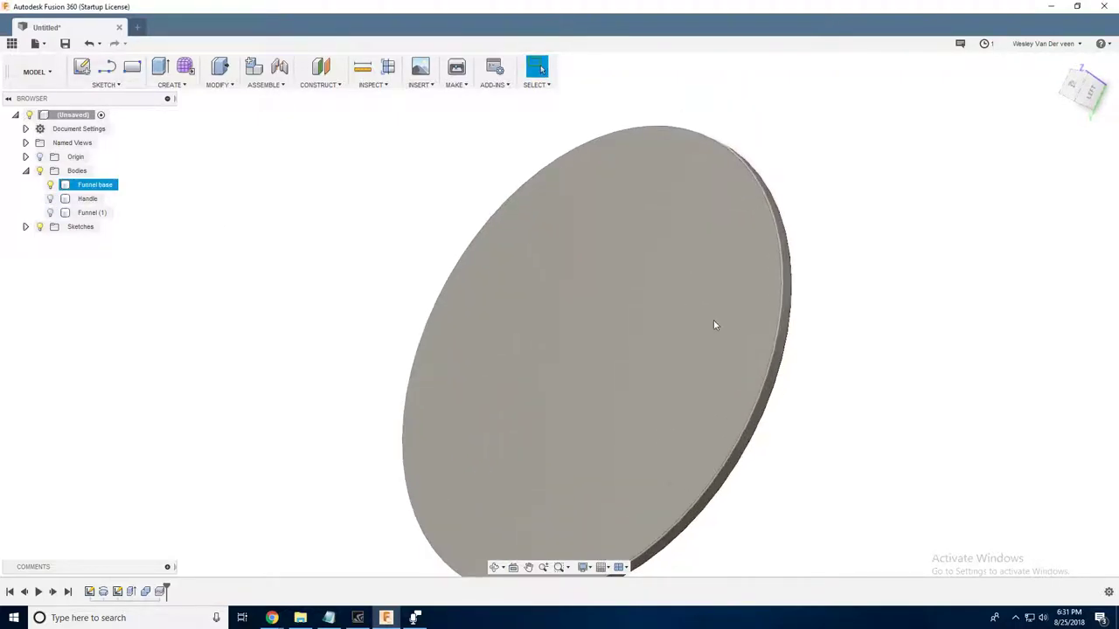
pyautogui.scroll(-2, 708, 322)
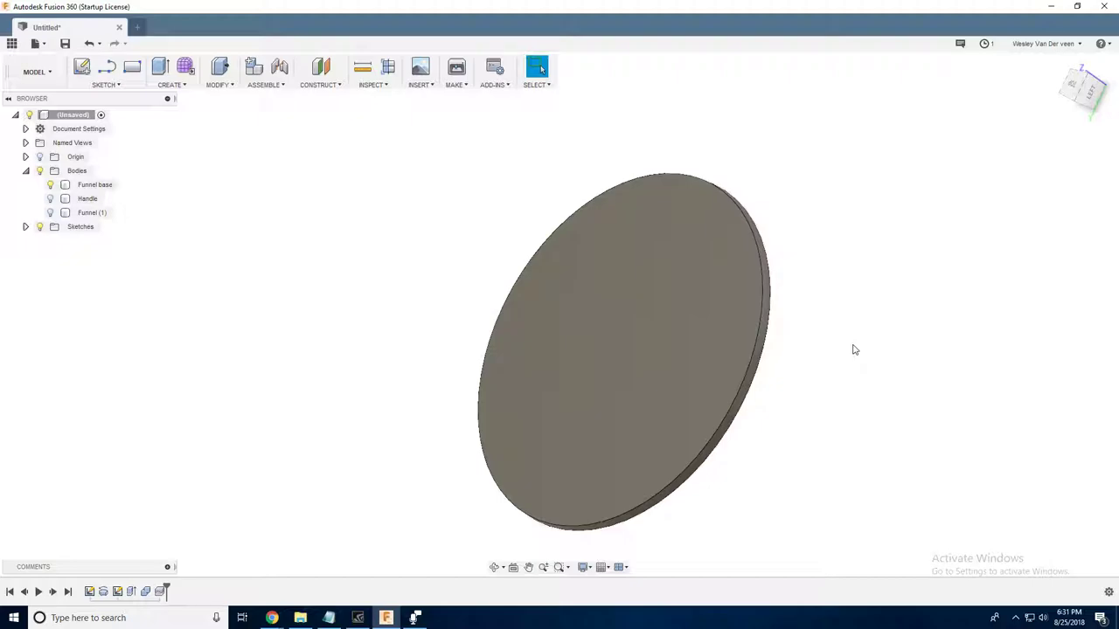
pyautogui.click(219, 85)
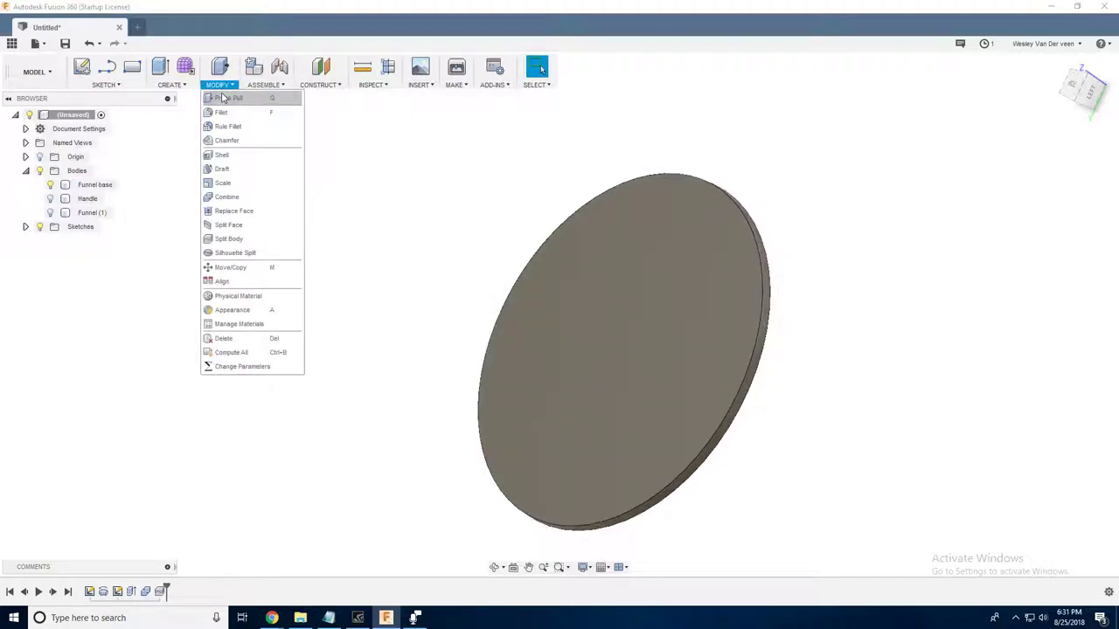
# - Shell the Funnel base with both flat faces removed, previewing a 3 mm ring
pyautogui.click(245, 155)
pyautogui.keyDown('shift'); pyautogui.moveTo(839, 292); pyautogui.dragTo(829, 329, button='middle'); pyautogui.keyUp('shift')
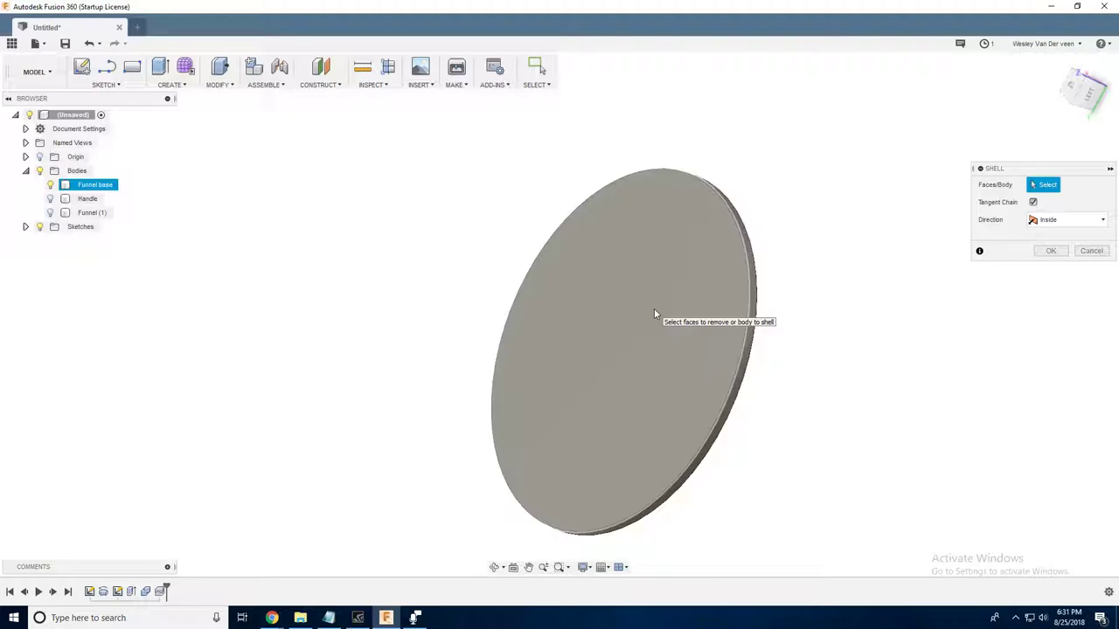
pyautogui.click(654, 308)
pyautogui.keyDown('shift'); pyautogui.moveTo(811, 375); pyautogui.dragTo(715, 346, button='middle'); pyautogui.keyUp('shift')
pyautogui.click(671, 351)
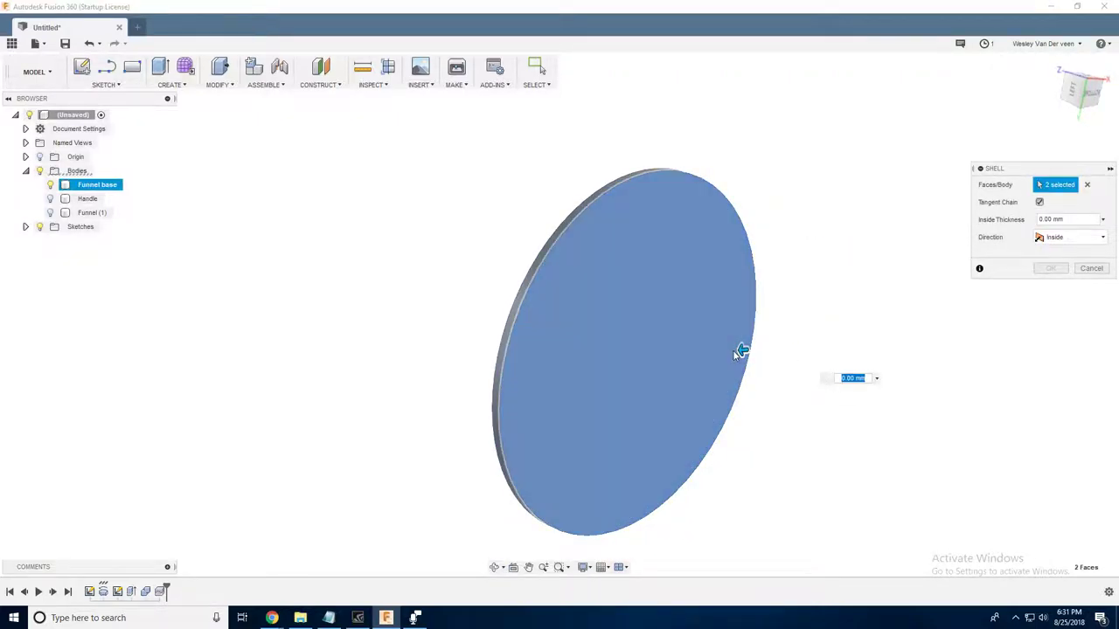
pyautogui.moveTo(740, 349)
pyautogui.mouseDown()
pyautogui.moveTo(662, 354)
pyautogui.moveTo(732, 350)
pyautogui.mouseUp()
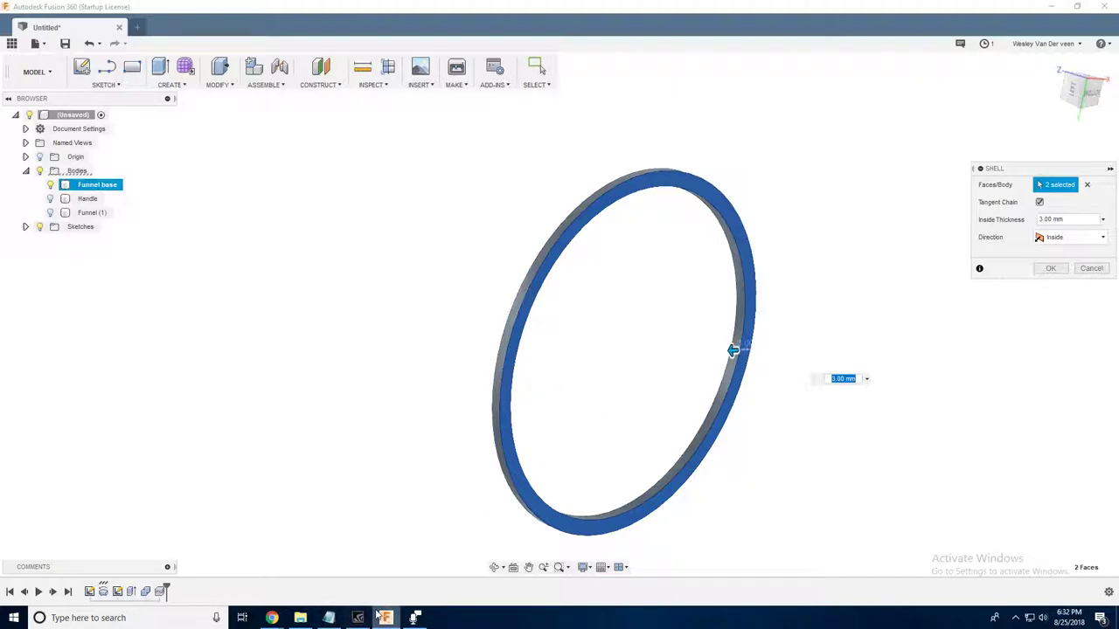
pyautogui.moveTo(340, 617)
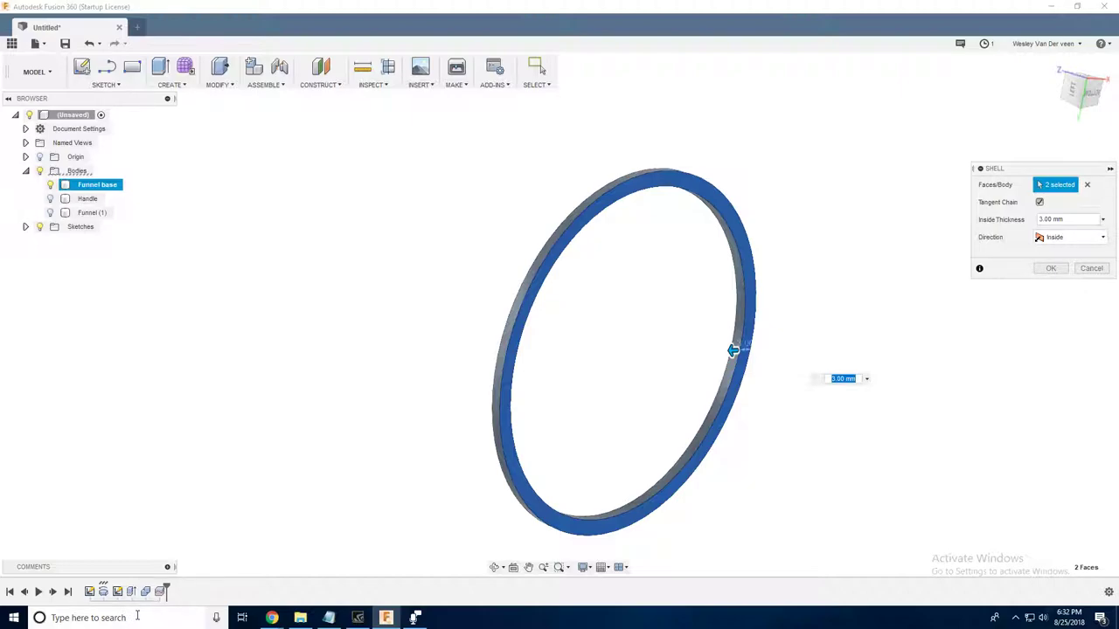
pyautogui.click(137, 617)
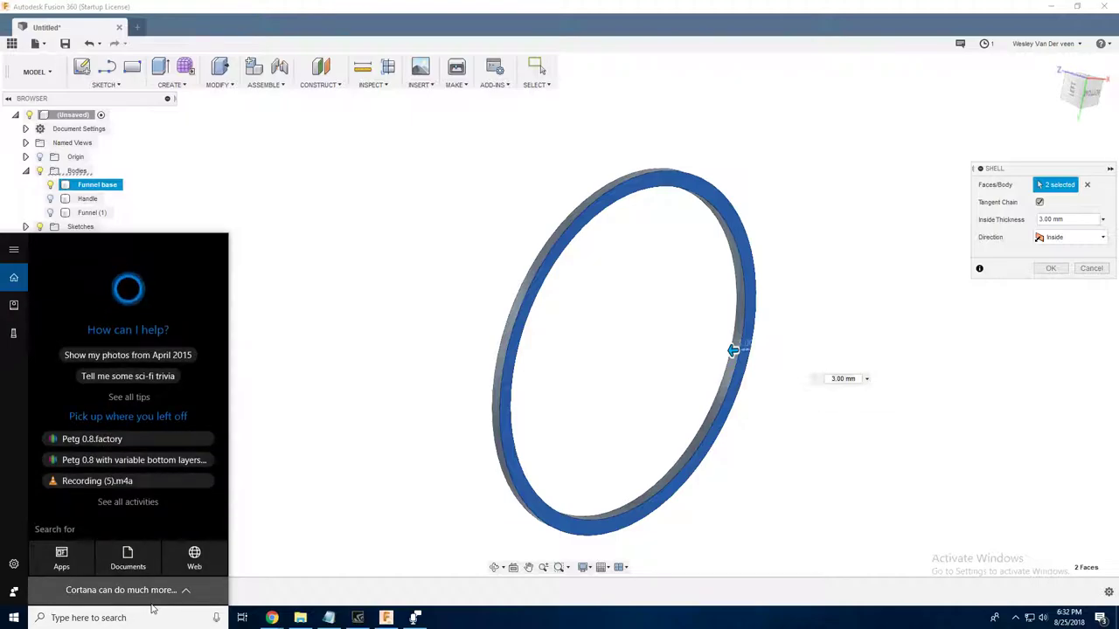
# - Calculate 0.8 × 1.2 = 0.96 in Windows Calculator
pyautogui.write('calc')
pyautogui.click(151, 314)
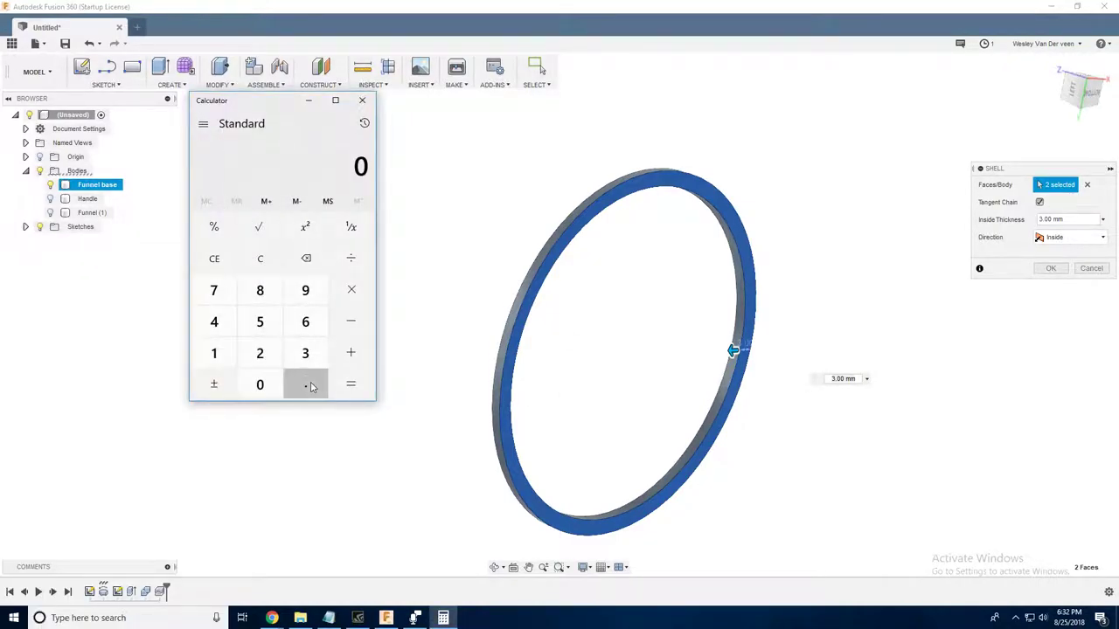
pyautogui.click(307, 385)
pyautogui.click(260, 290)
pyautogui.click(213, 353)
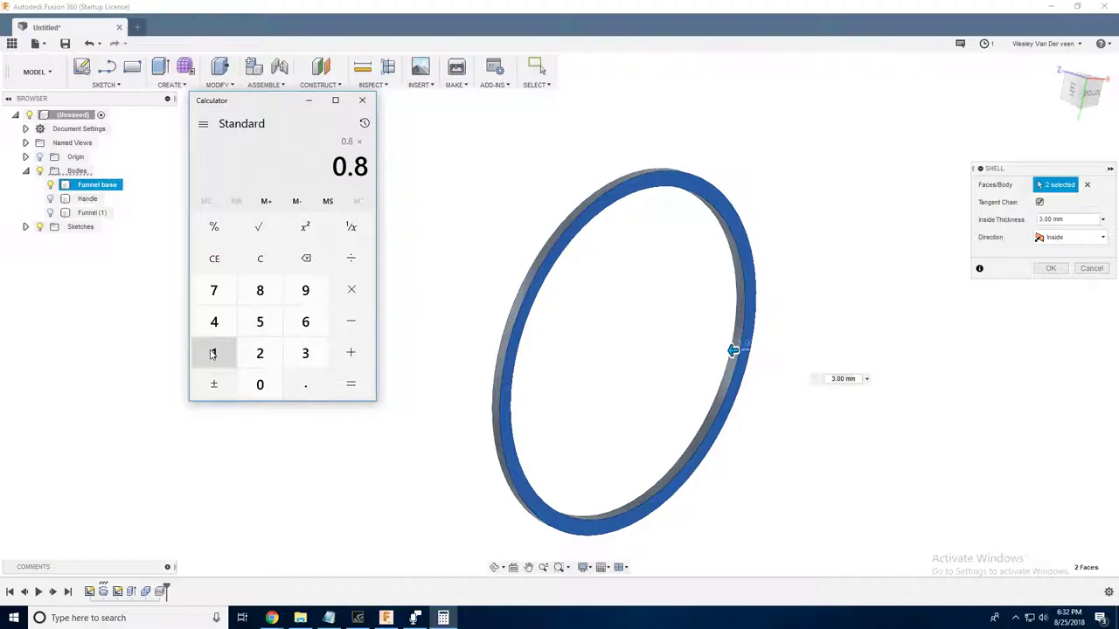
pyautogui.click(305, 385)
pyautogui.click(259, 354)
pyautogui.click(353, 389)
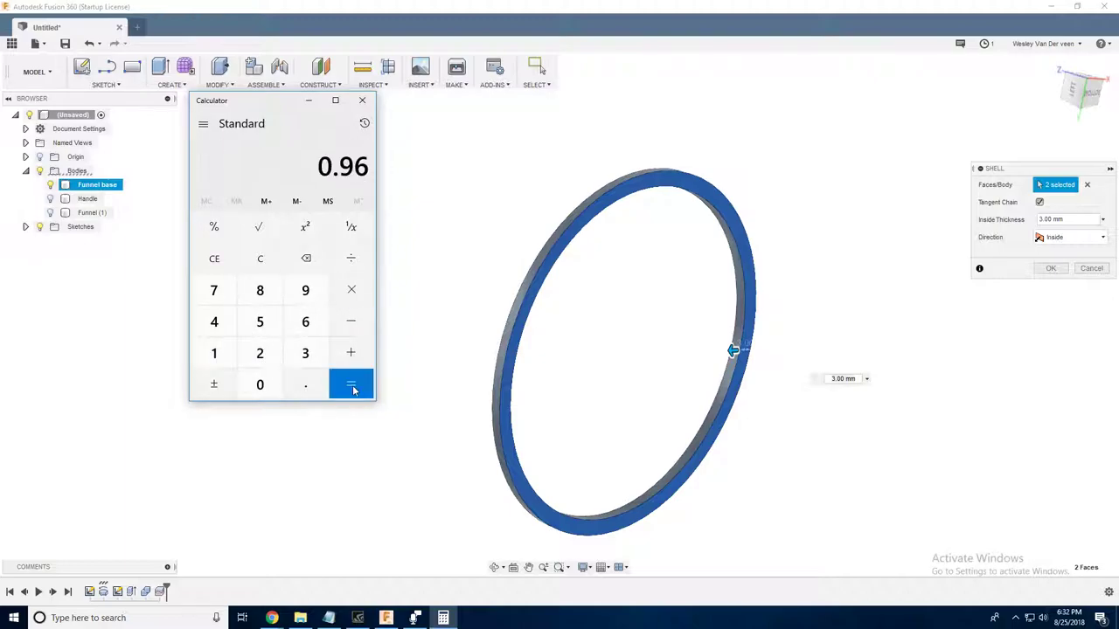
pyautogui.click(835, 380)
# - Set the funnel base shell's inside thickness to 0.96 mm, leaving a thin ring
pyautogui.write('0')
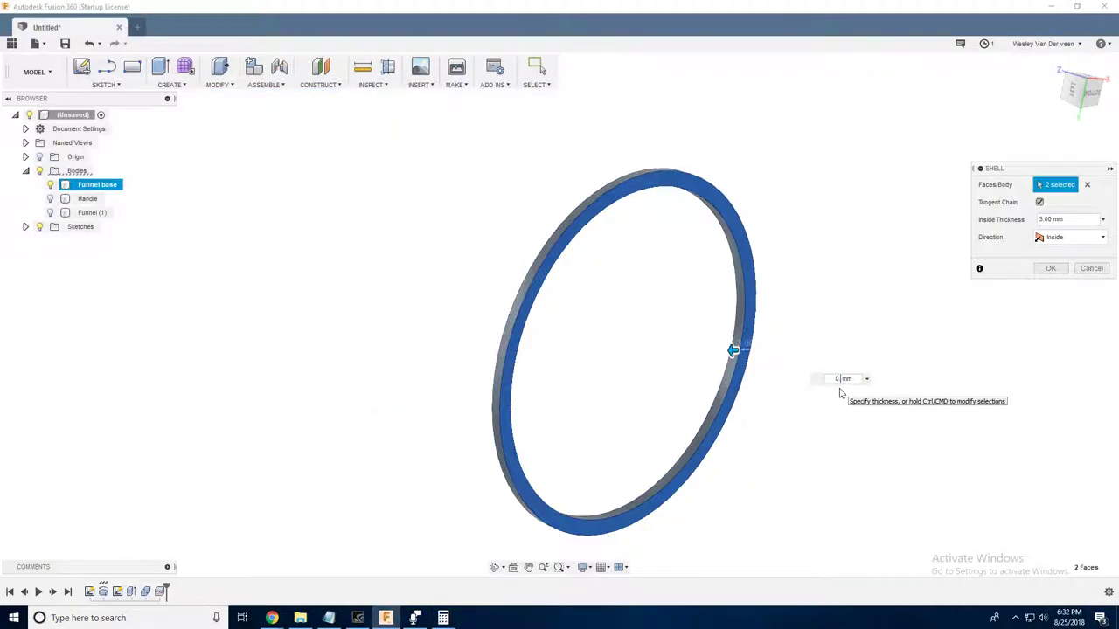
pyautogui.write('.96')
pyautogui.press('Return')
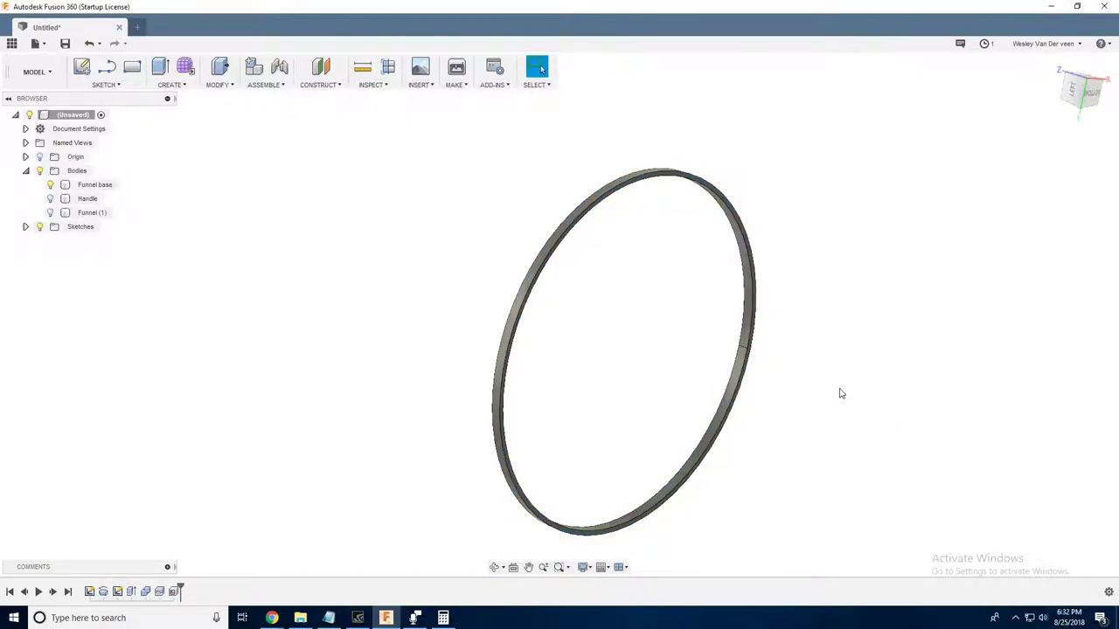
pyautogui.scroll(3, 819, 363)
pyautogui.moveTo(819, 363)
pyautogui.keyDown('shift'); pyautogui.mouseDown(button='middle')
pyautogui.moveTo(807, 358)
pyautogui.moveTo(835, 367)
pyautogui.moveTo(807, 376)
pyautogui.mouseUp(button='middle'); pyautogui.keyUp('shift')
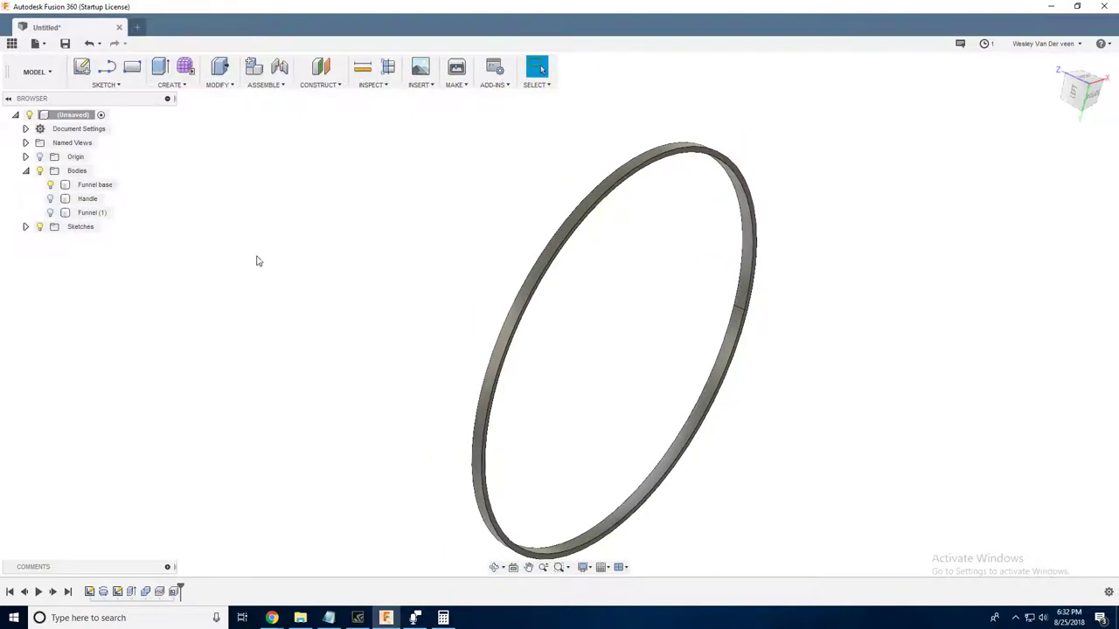
# - Make the Handle body visible and view it sitting on top of the ring
pyautogui.click(50, 198)
pyautogui.keyDown('shift'); pyautogui.moveTo(350, 271); pyautogui.dragTo(629, 370, button='middle'); pyautogui.keyUp('shift')
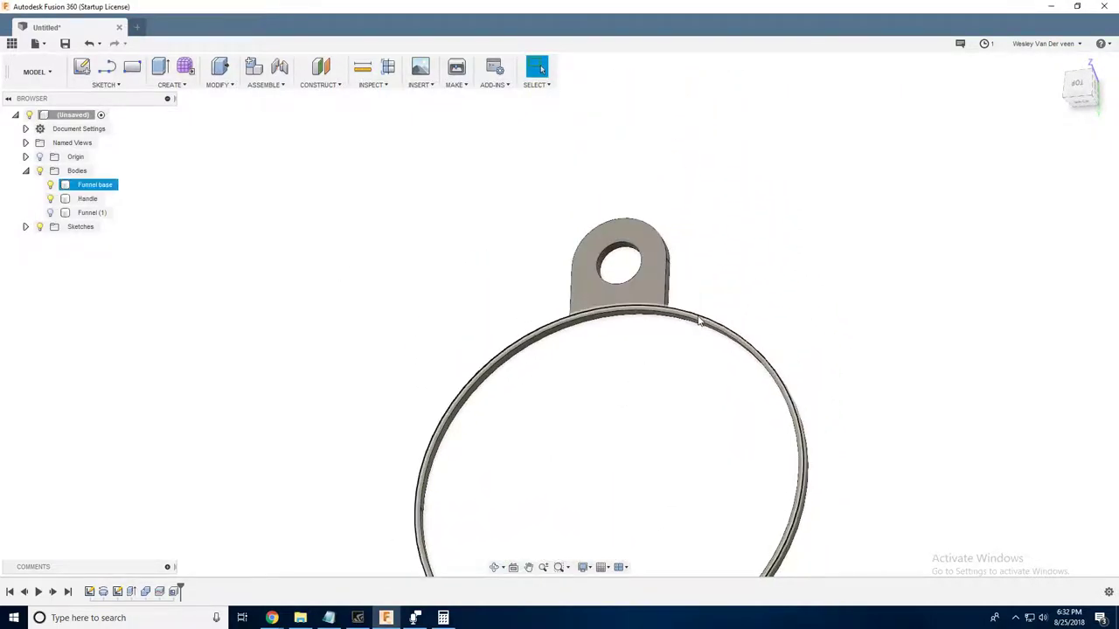
pyautogui.scroll(5, 699, 322)
pyautogui.click(652, 273)
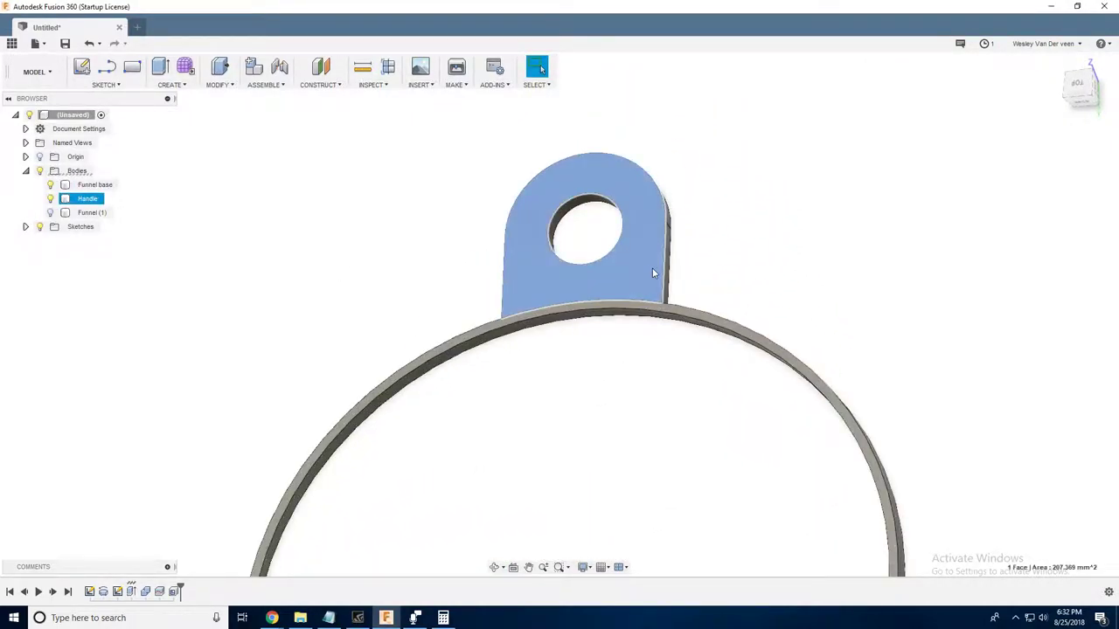
pyautogui.keyDown('shift'); pyautogui.moveTo(652, 272); pyautogui.dragTo(319, 155, button='middle'); pyautogui.keyUp('shift')
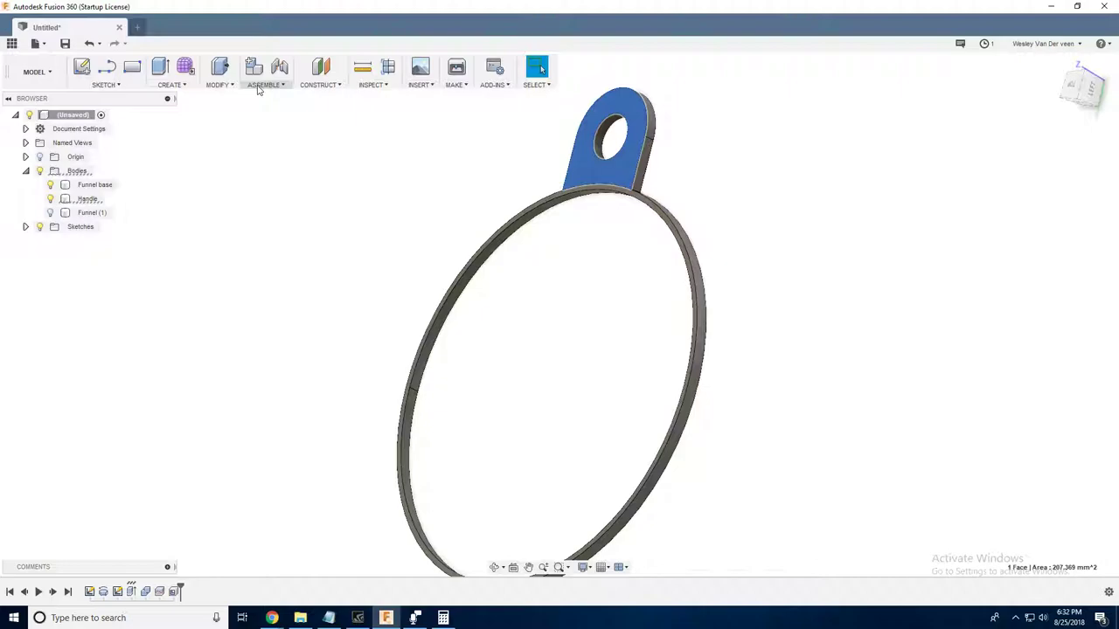
# - Combine the Funnel base ring into the Handle body using a Join operation
pyautogui.click(219, 86)
pyautogui.click(255, 202)
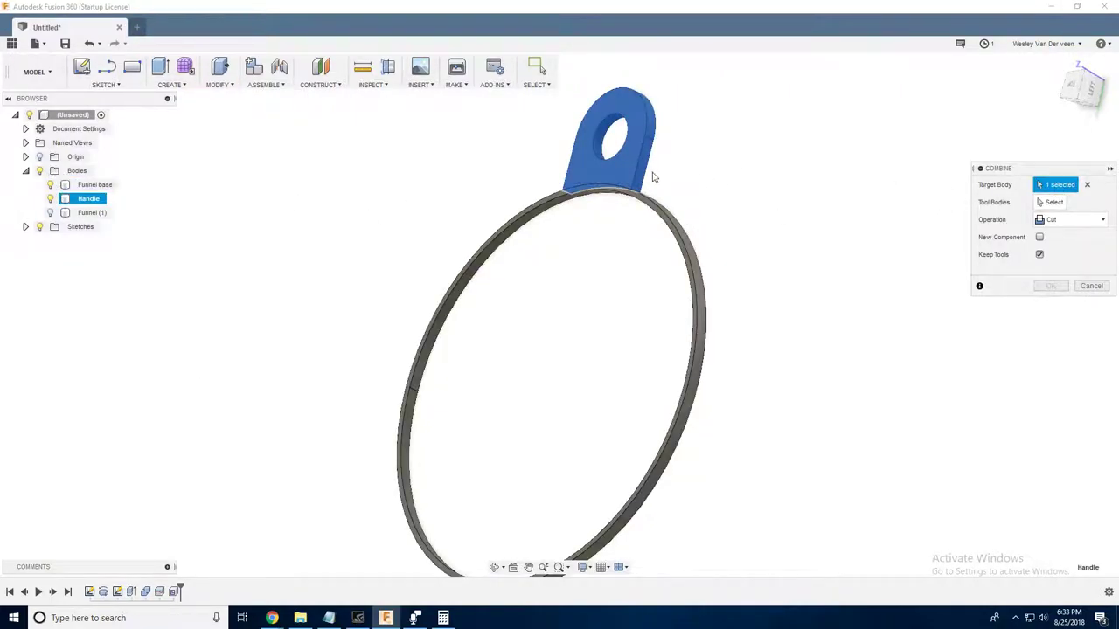
pyautogui.click(680, 236)
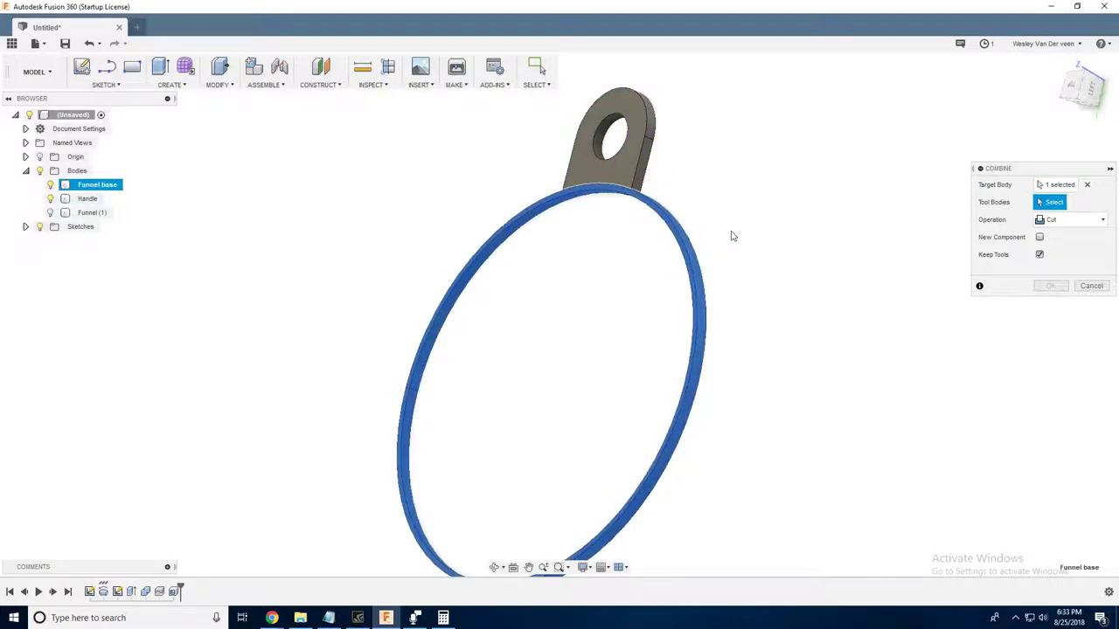
pyautogui.click(647, 171)
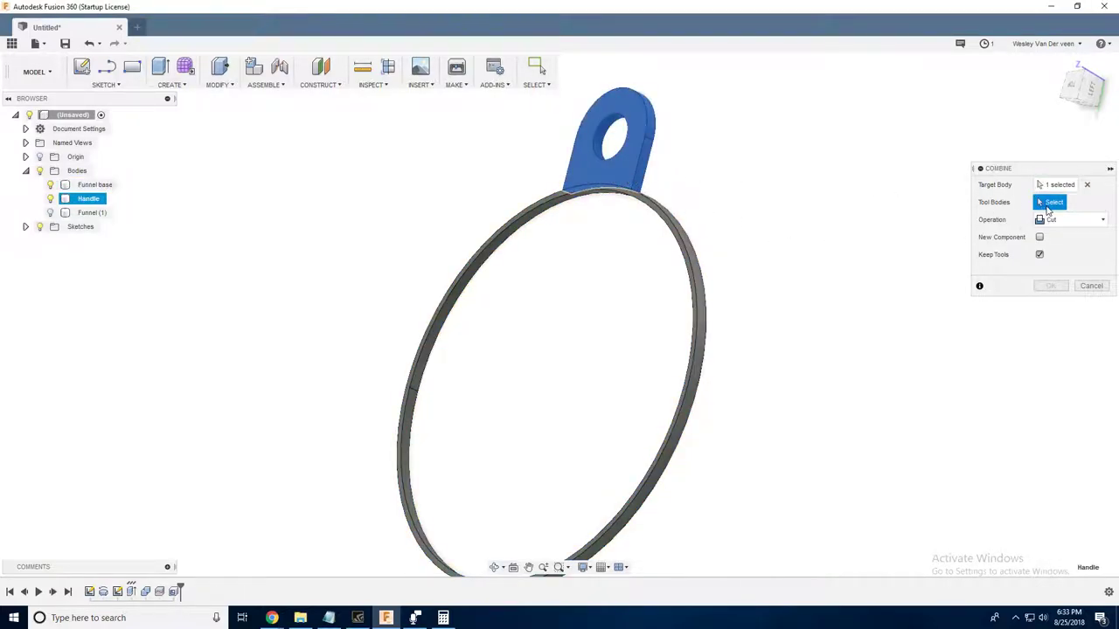
pyautogui.click(687, 248)
pyautogui.click(1073, 219)
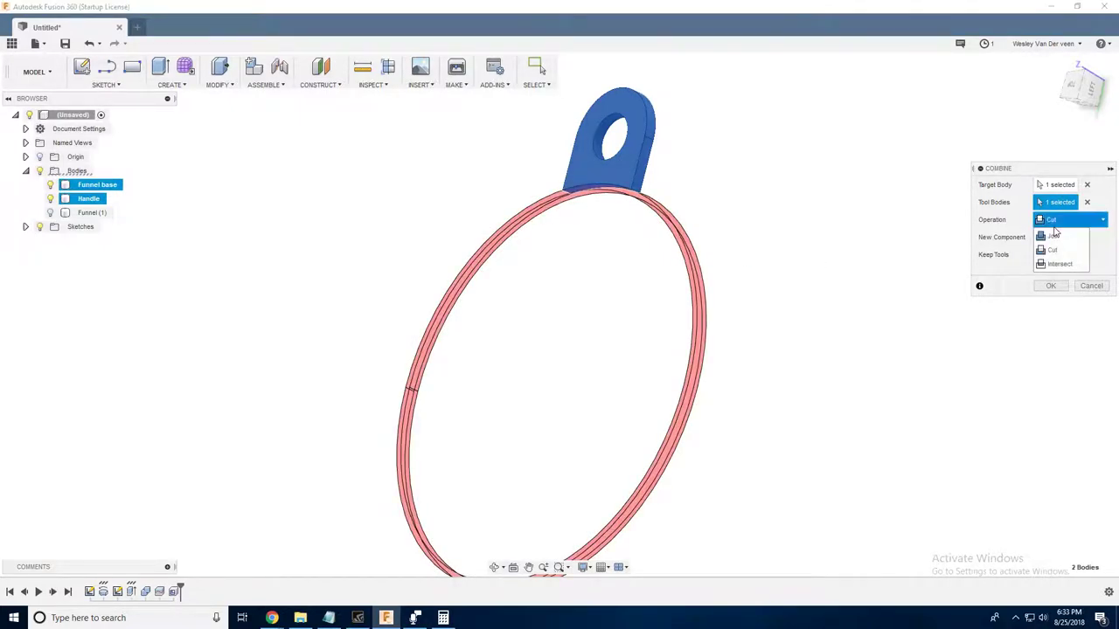
pyautogui.click(1056, 234)
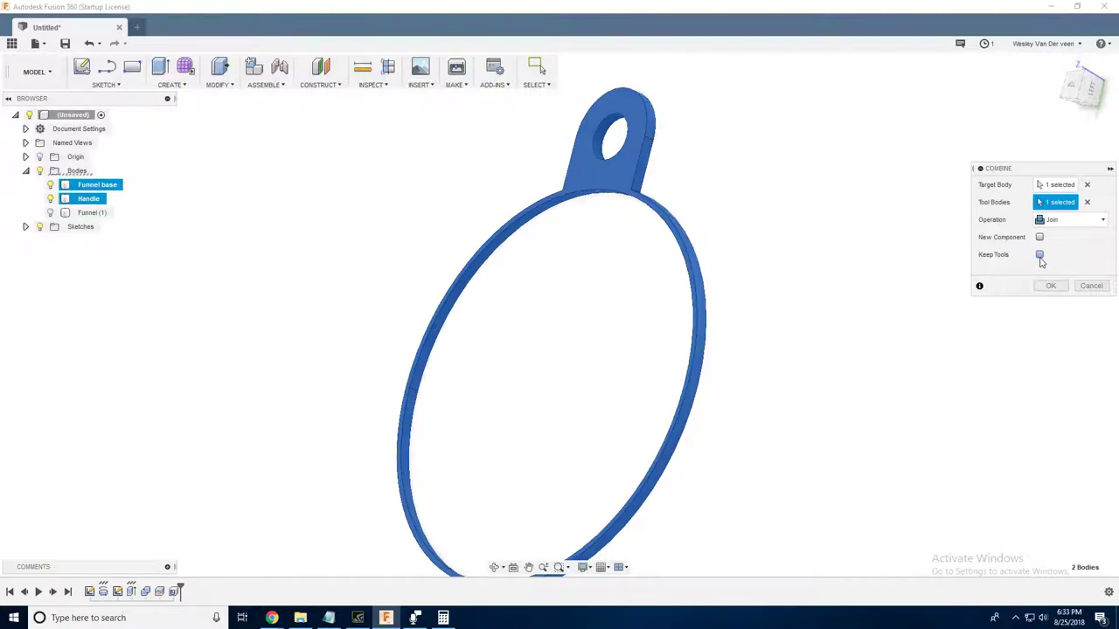
pyautogui.click(1051, 286)
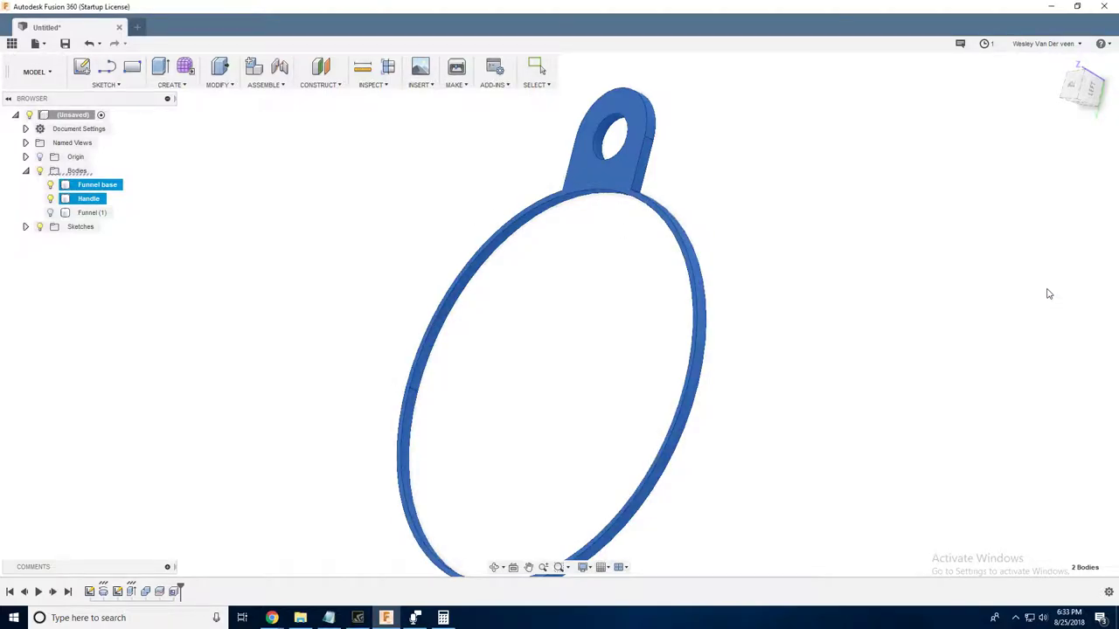
pyautogui.click(50, 199)
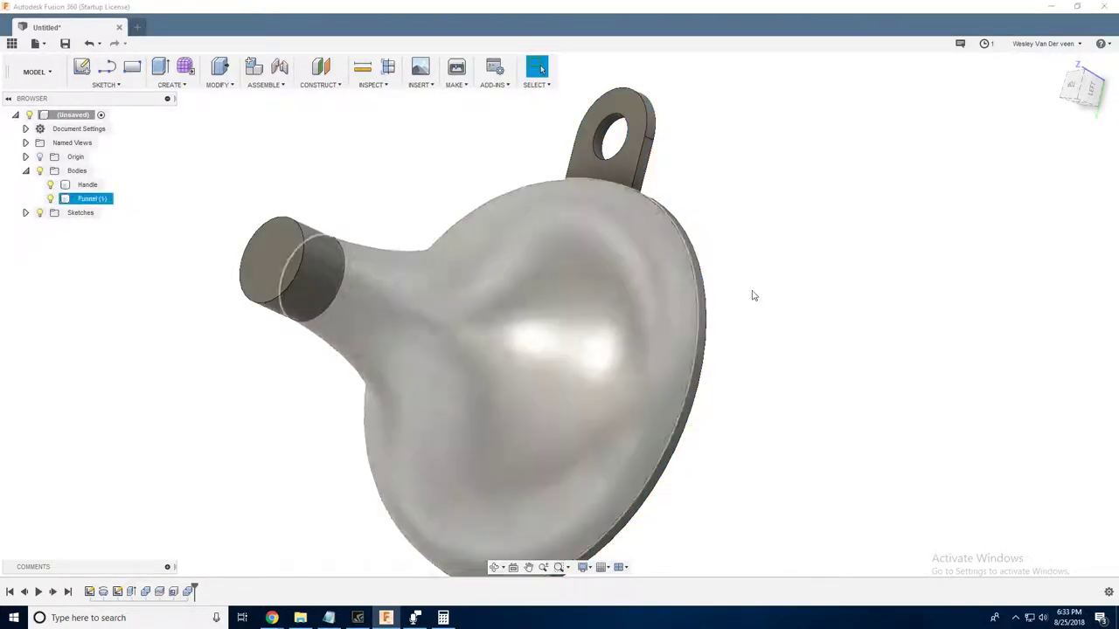
pyautogui.moveTo(752, 292)
pyautogui.keyDown('shift'); pyautogui.mouseDown(button='middle')
pyautogui.moveTo(789, 277)
pyautogui.moveTo(760, 295)
pyautogui.moveTo(769, 279)
pyautogui.mouseUp(button='middle'); pyautogui.keyUp('shift')
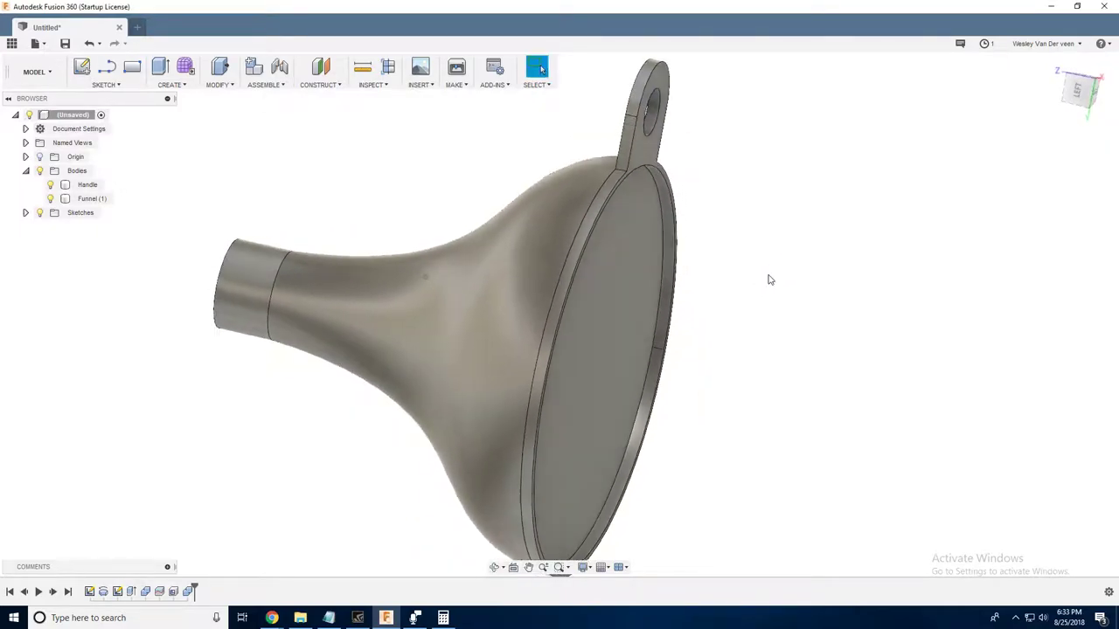
pyautogui.click(51, 199)
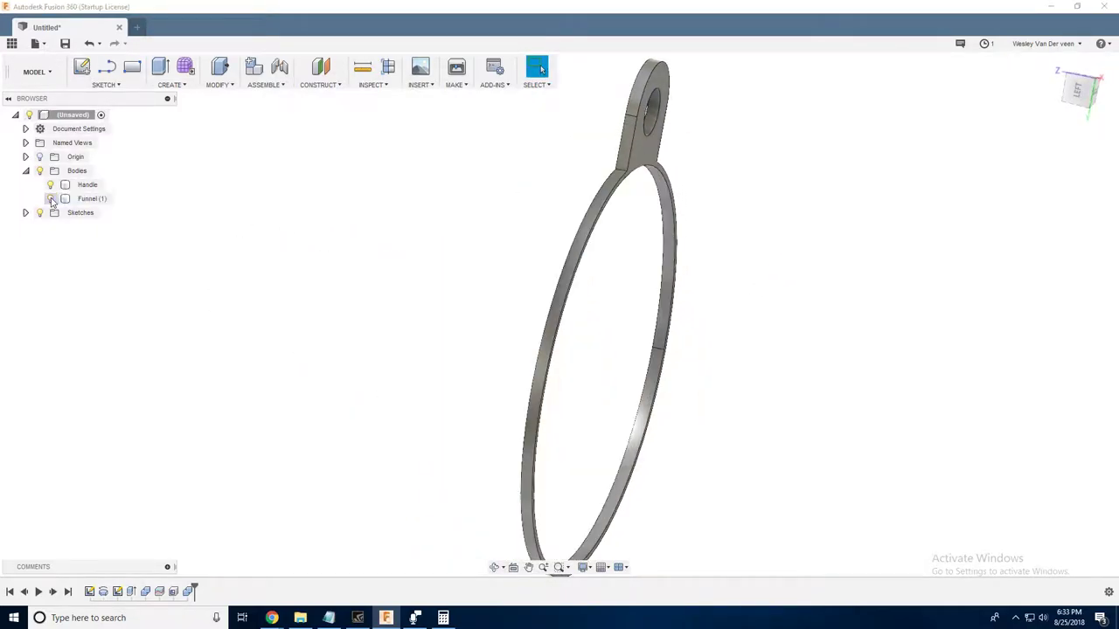
pyautogui.click(51, 199)
pyautogui.click(51, 198)
pyautogui.click(50, 198)
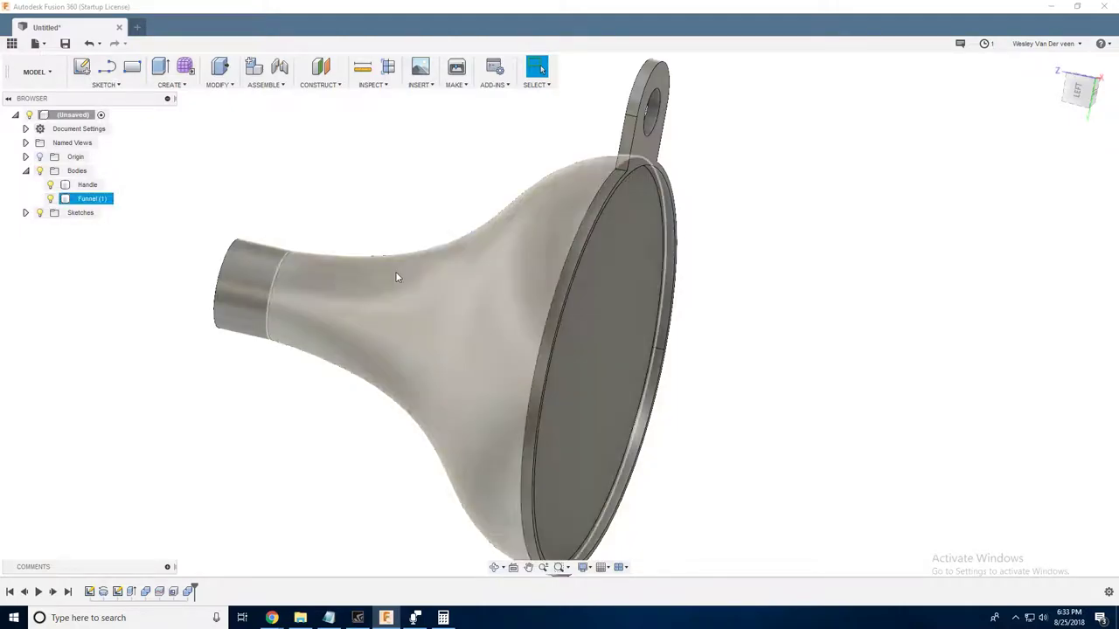
pyautogui.keyDown('shift'); pyautogui.moveTo(805, 316); pyautogui.dragTo(779, 315, button='middle'); pyautogui.keyUp('shift')
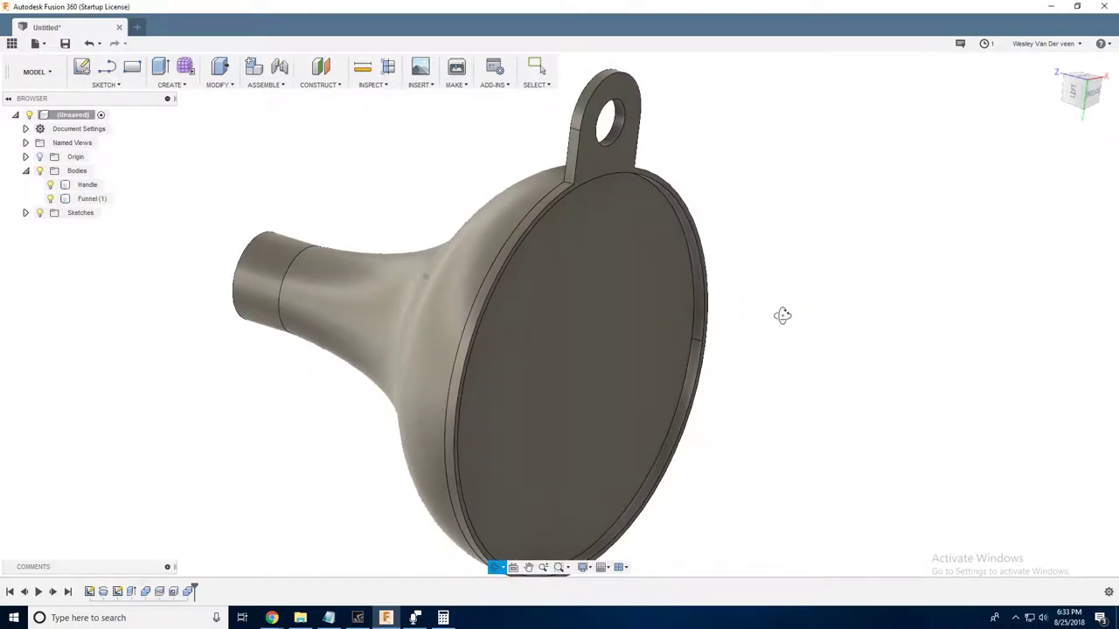
pyautogui.click(429, 317)
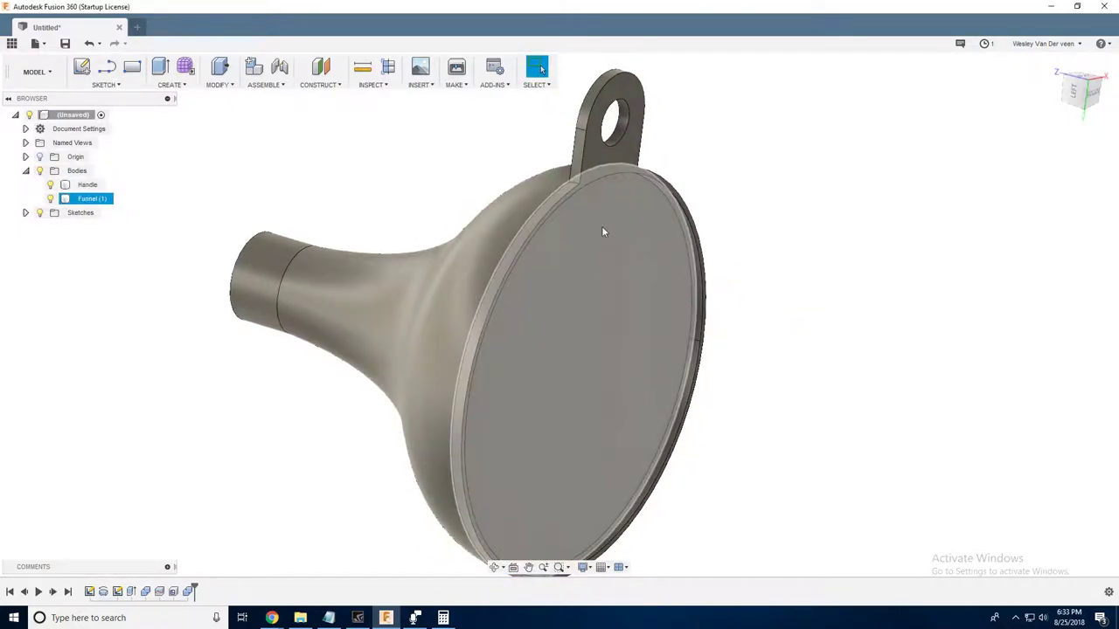
pyautogui.click(51, 199)
pyautogui.click(51, 198)
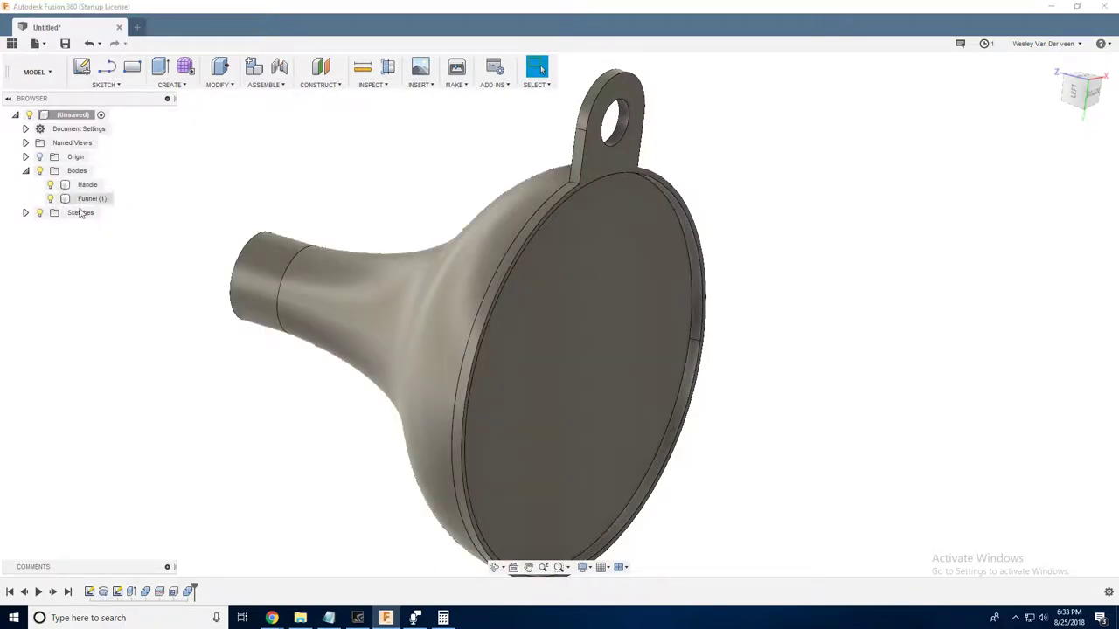
pyautogui.keyDown('shift'); pyautogui.moveTo(796, 292); pyautogui.dragTo(612, 355, button='middle'); pyautogui.keyUp('shift')
pyautogui.click(612, 355)
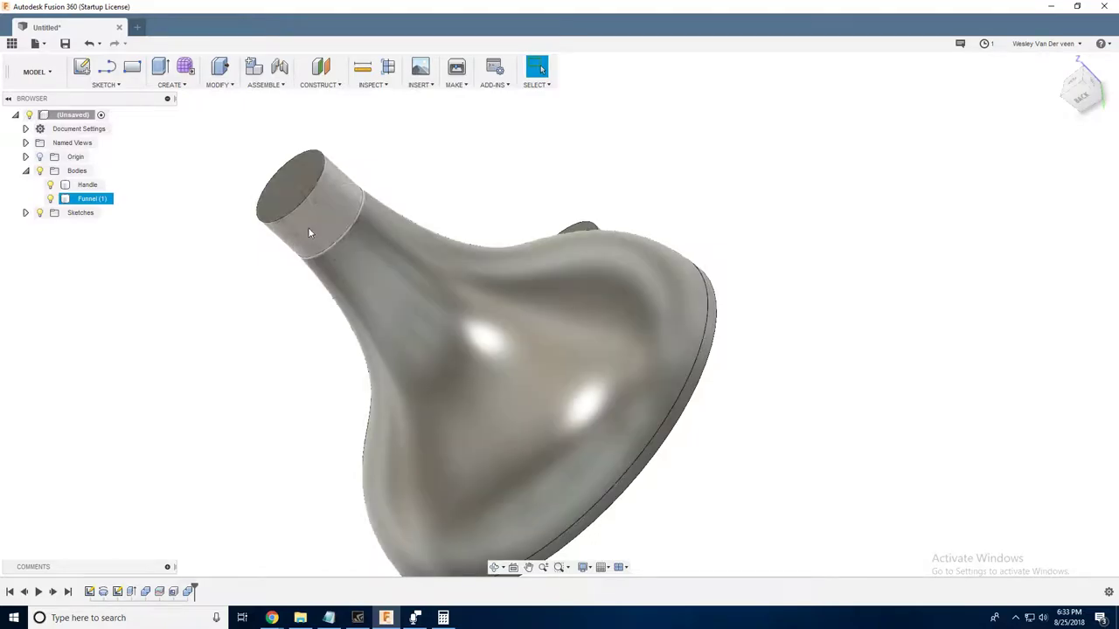
pyautogui.click(776, 314)
pyautogui.keyDown('shift'); pyautogui.moveTo(904, 333); pyautogui.dragTo(697, 248, button='middle'); pyautogui.keyUp('shift')
# - Export only the Handle body from the browser as an STL mesh file
pyautogui.click(91, 185)
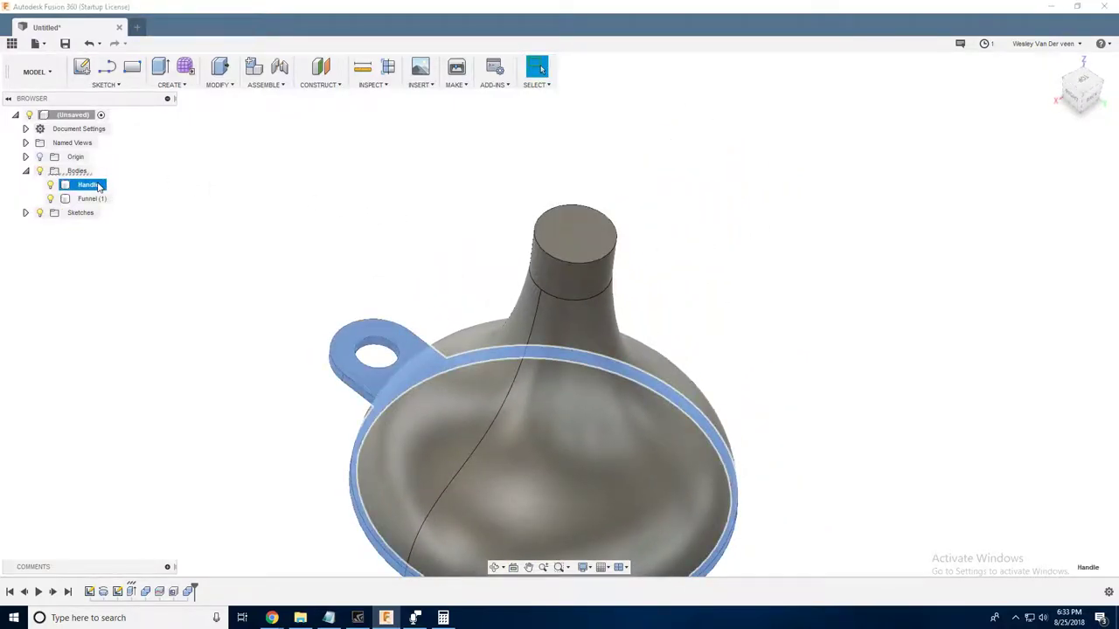
pyautogui.rightClick(99, 186)
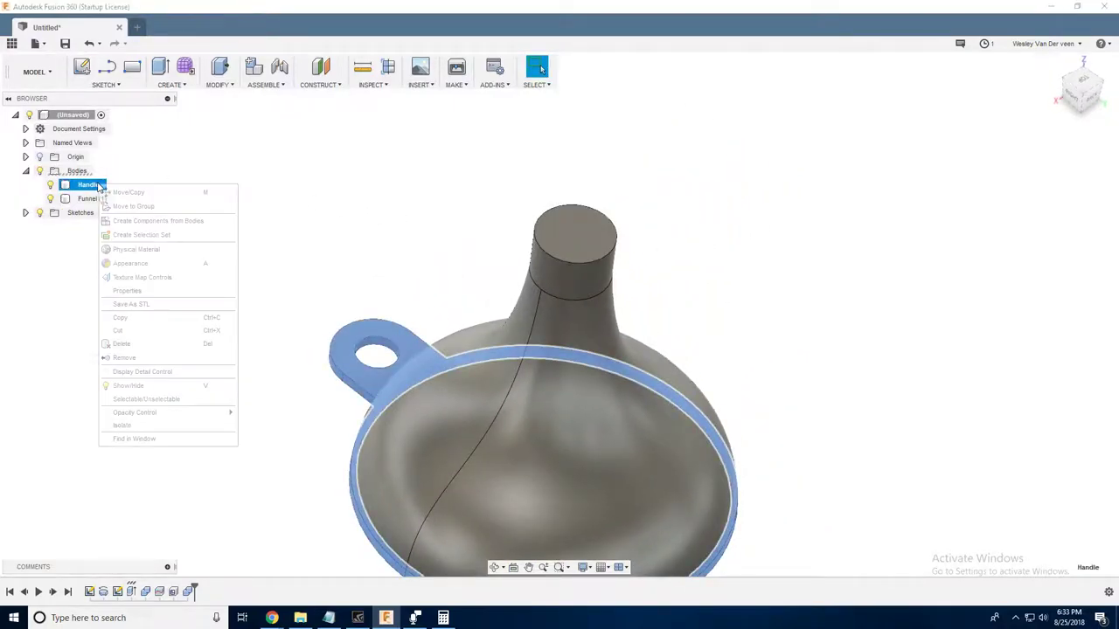
pyautogui.click(139, 305)
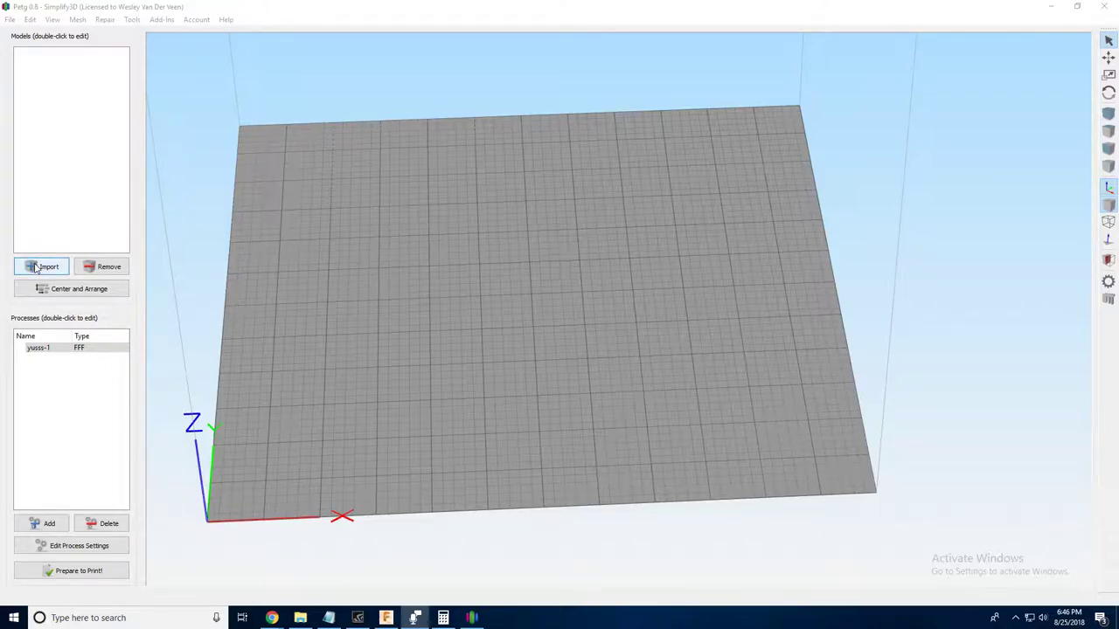
# - Import Funnel (1).stl and Handle.stl together onto the build plate
pyautogui.click(37, 267)
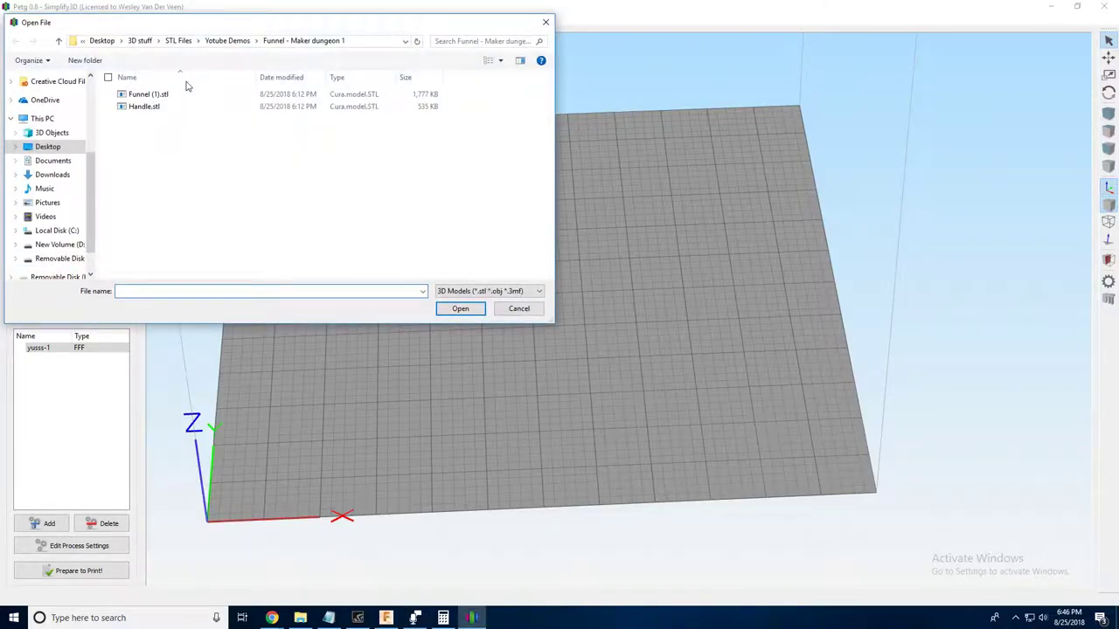
pyautogui.click(144, 95)
pyautogui.keyDown('ctrl'); pyautogui.click(143, 106); pyautogui.keyUp('ctrl')
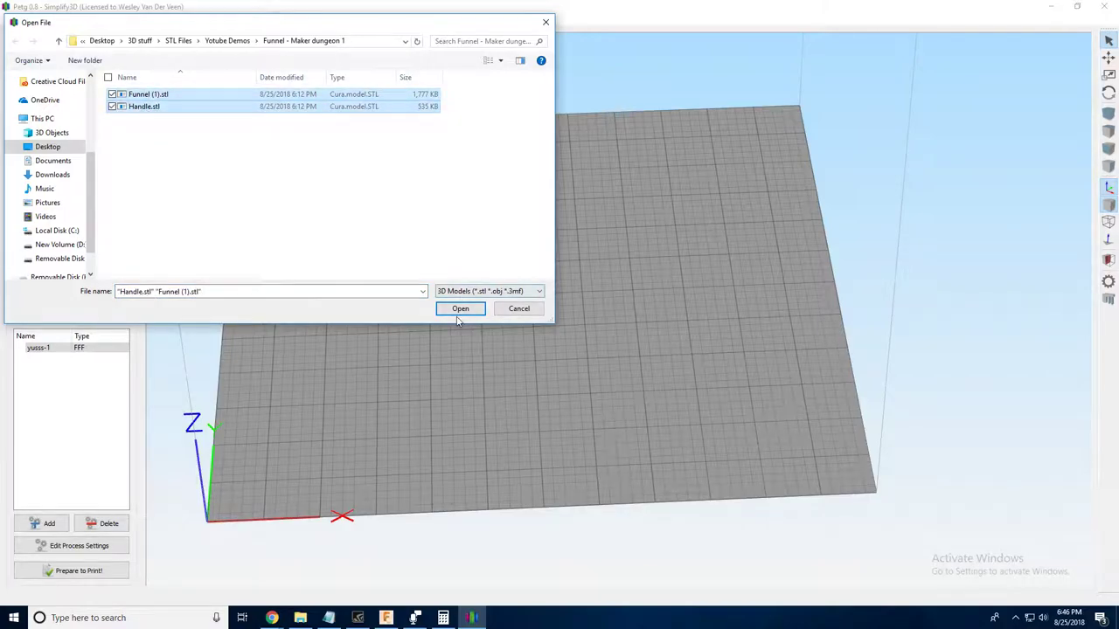
pyautogui.click(452, 308)
pyautogui.moveTo(451, 308); pyautogui.dragTo(498, 280)
pyautogui.click(517, 280)
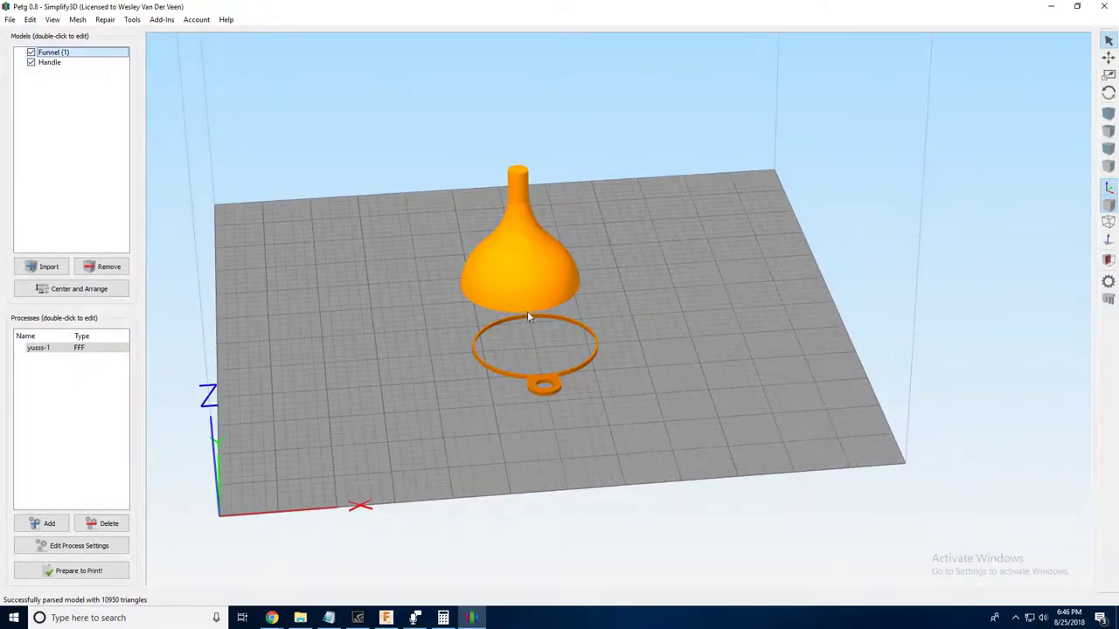
# - Select both funnel and handle models and align their origins so the ring fits the rim
pyautogui.click(530, 314)
pyautogui.click(524, 295)
pyautogui.click(52, 63)
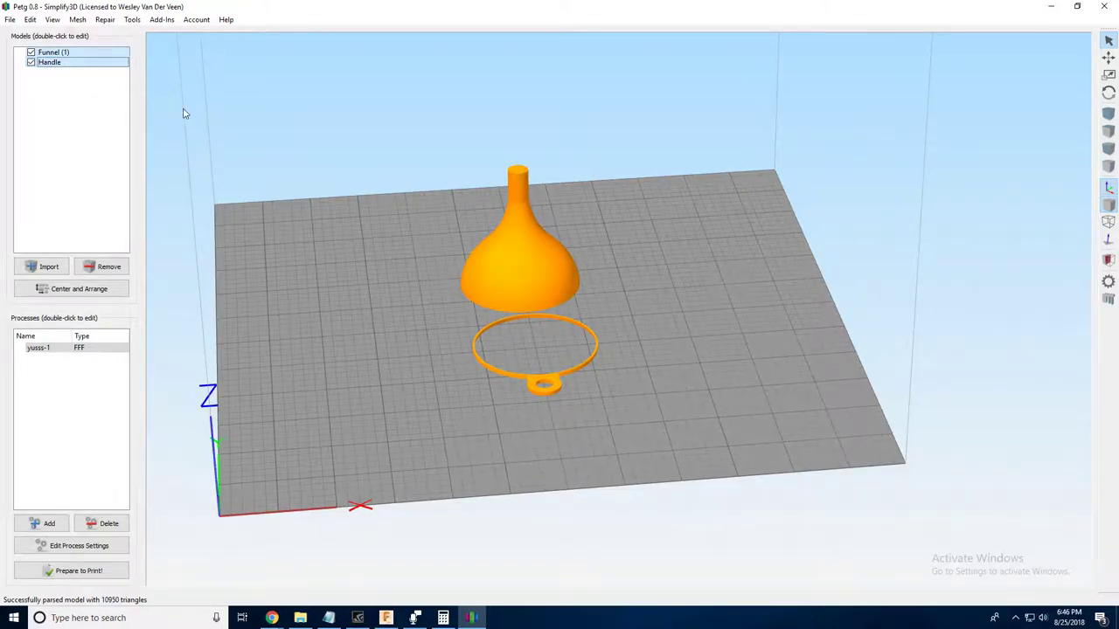
pyautogui.hotkey('ctrl', 'n')
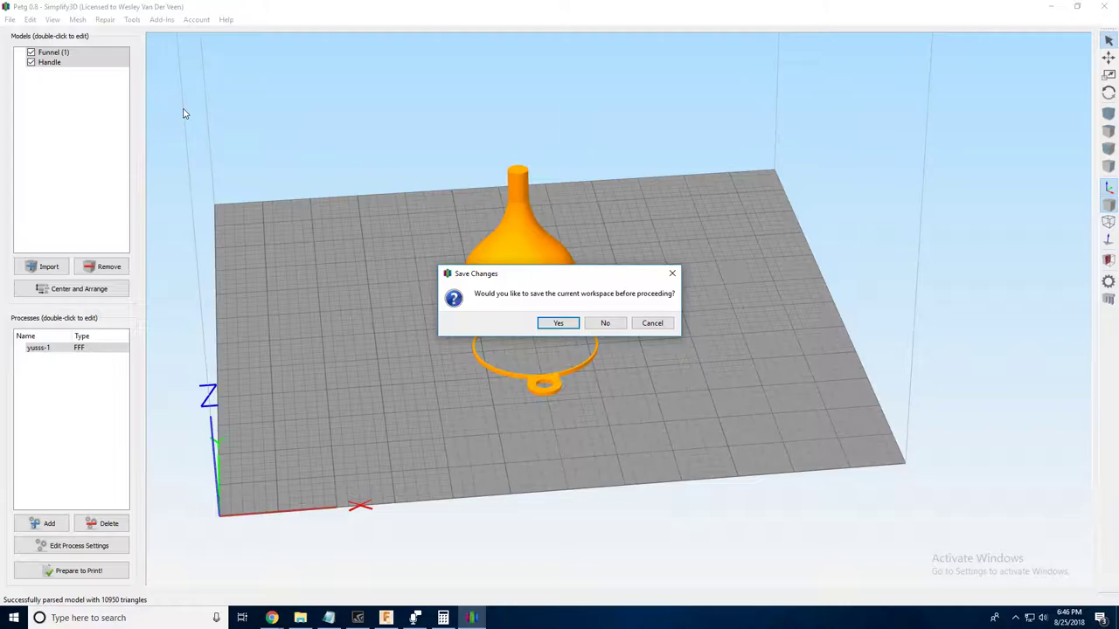
pyautogui.click(652, 322)
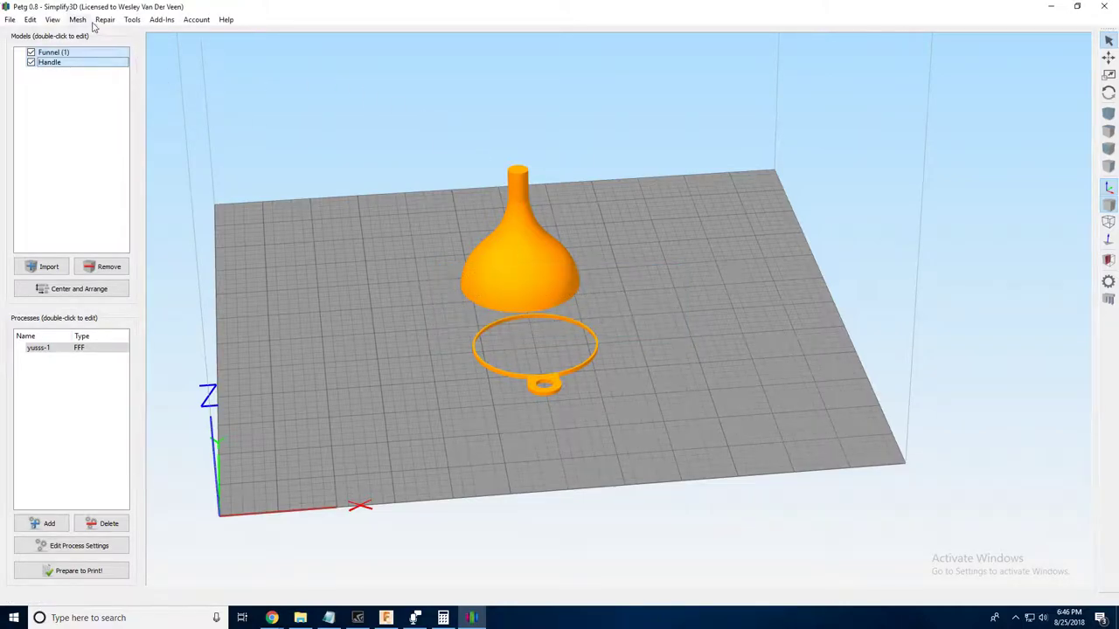
pyautogui.click(132, 19)
pyautogui.moveTo(87, 19)
pyautogui.moveTo(33, 21)
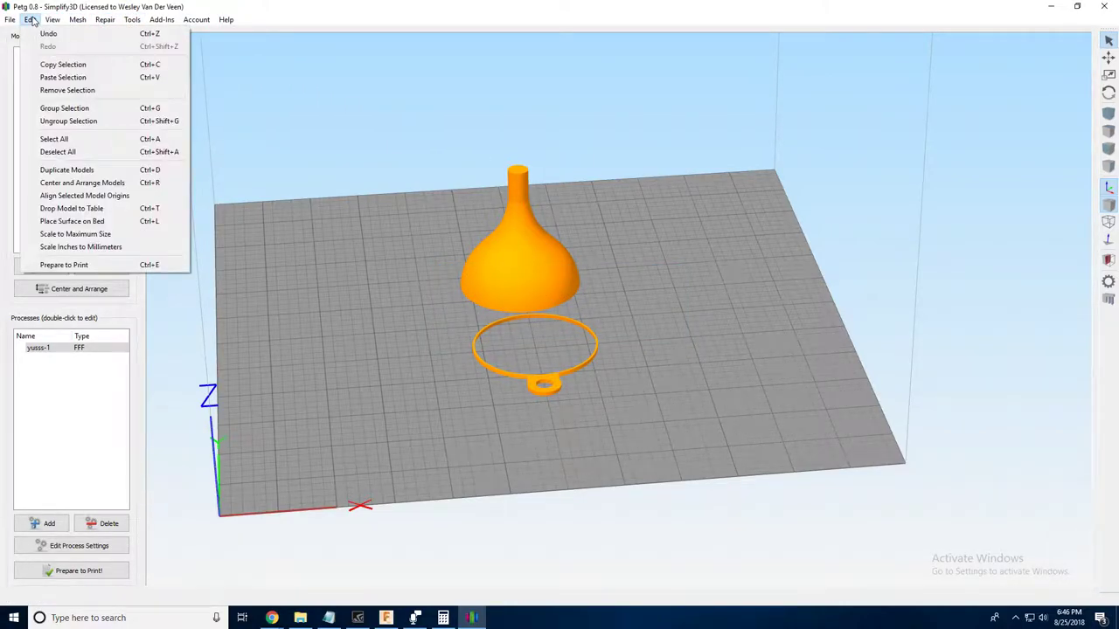
pyautogui.click(87, 196)
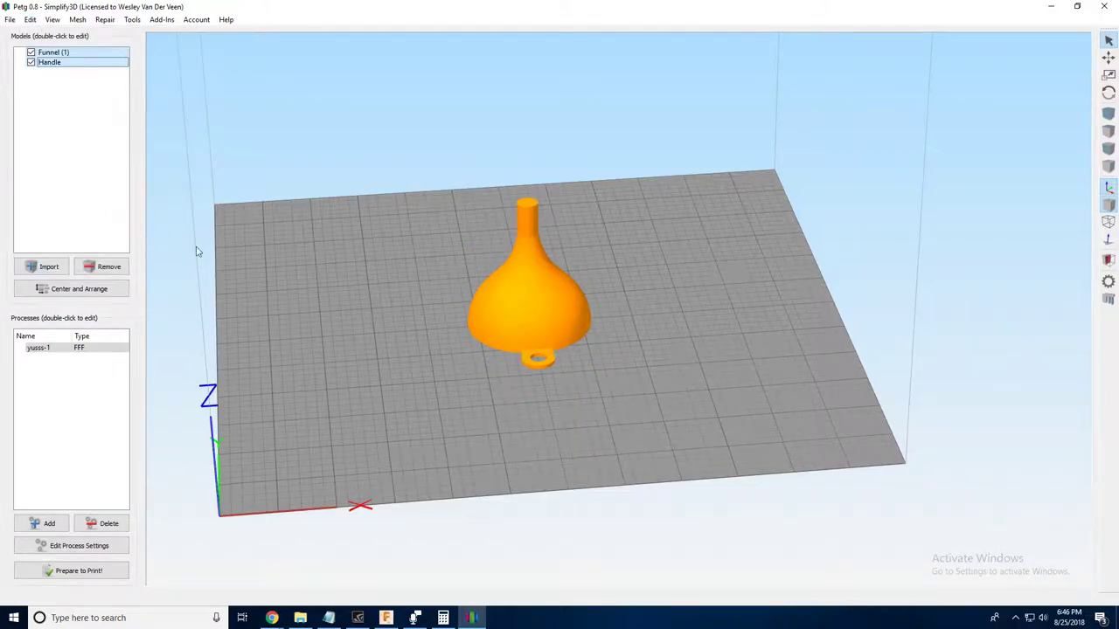
pyautogui.moveTo(195, 247); pyautogui.dragTo(356, 452)
pyautogui.moveTo(332, 451); pyautogui.dragTo(785, 285, button='right')
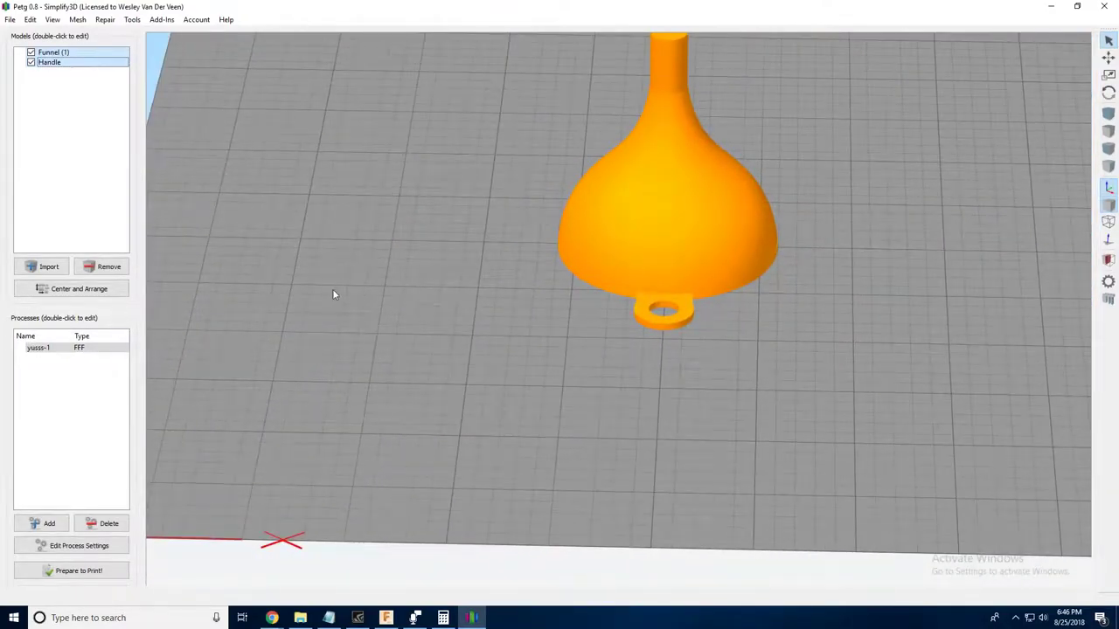
pyautogui.moveTo(332, 294); pyautogui.dragTo(489, 358)
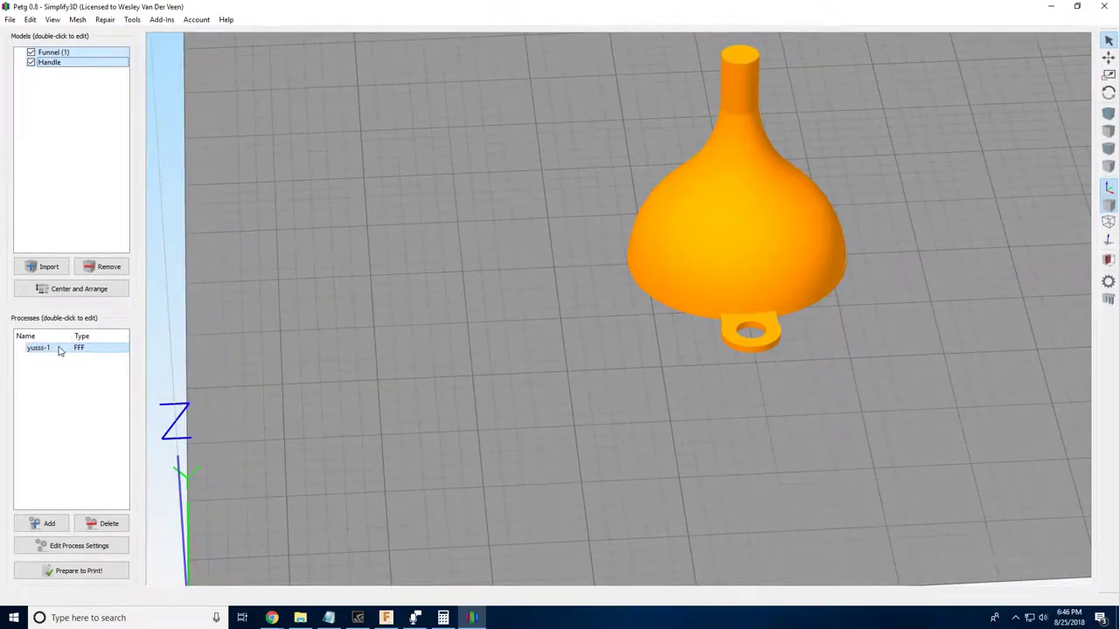
pyautogui.click(60, 350)
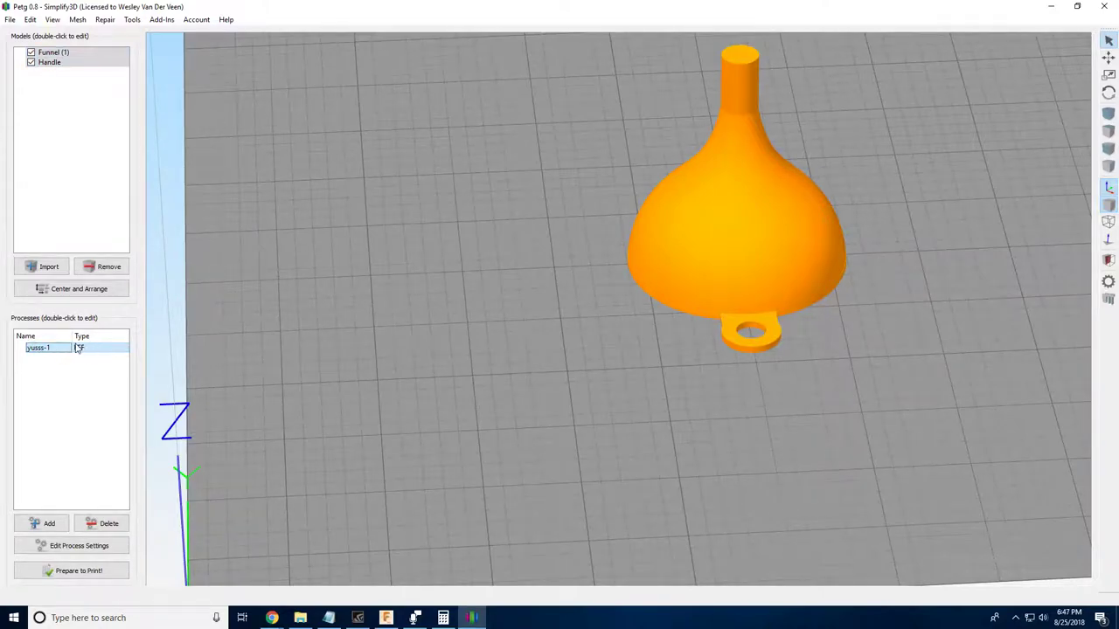
pyautogui.moveTo(262, 333); pyautogui.dragTo(490, 306)
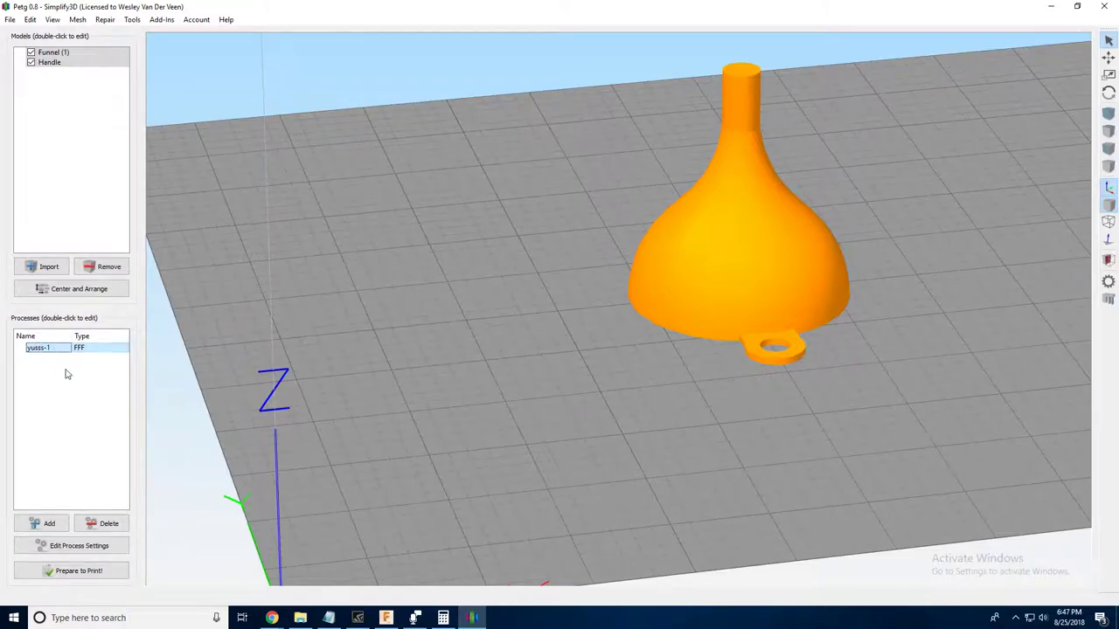
# - Duplicate the yusss-1 process and rename the copy to 'vase mode'
pyautogui.hotkey('ctrl', 'v')
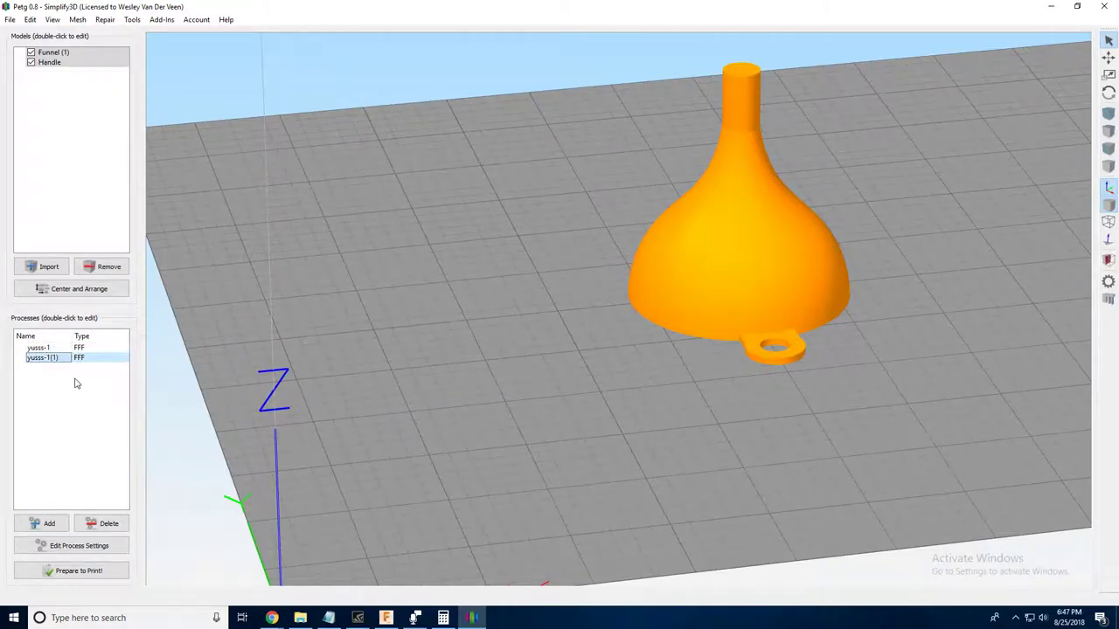
pyautogui.doubleClick(54, 358)
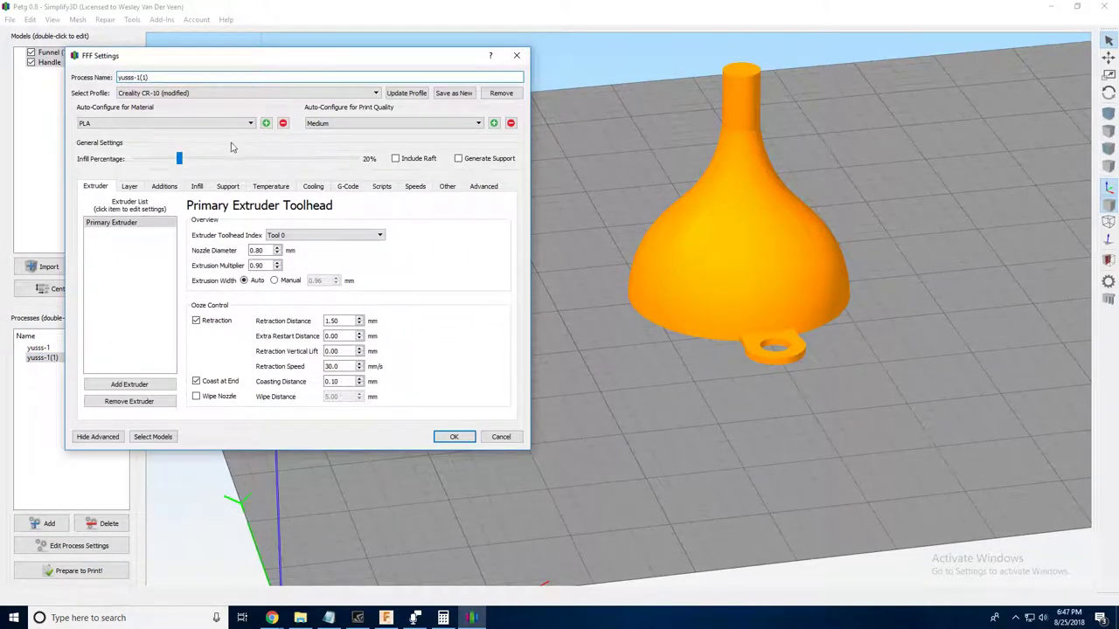
pyautogui.moveTo(164, 76); pyautogui.dragTo(83, 80)
pyautogui.write('vase mode')
pyautogui.click(455, 437)
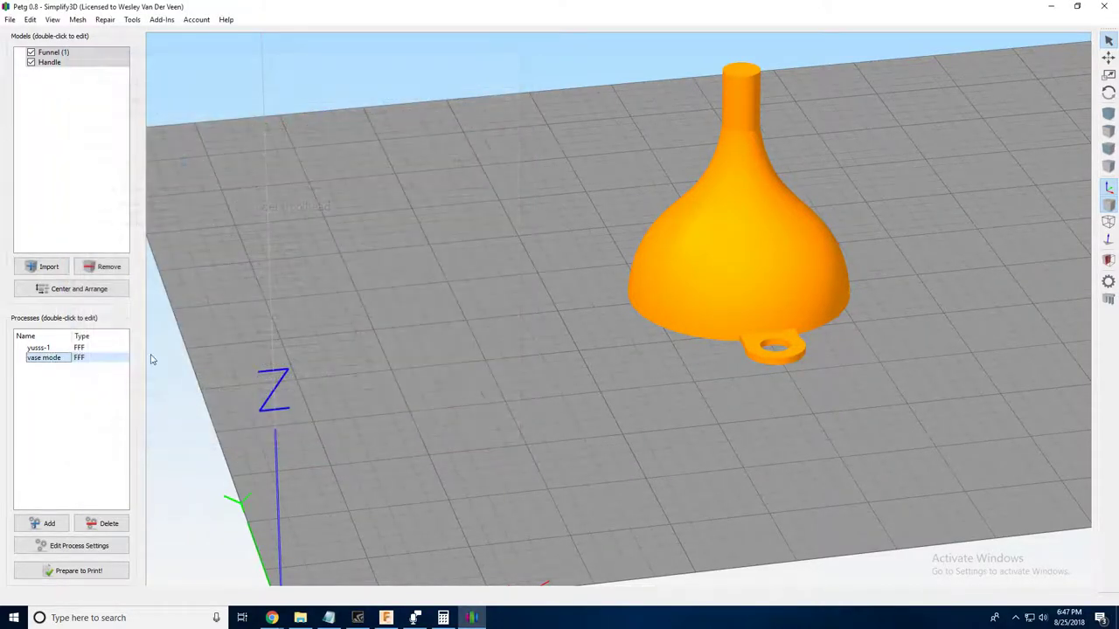
# - Restrict the yusss-1 process to the Handle model only
pyautogui.click(48, 349)
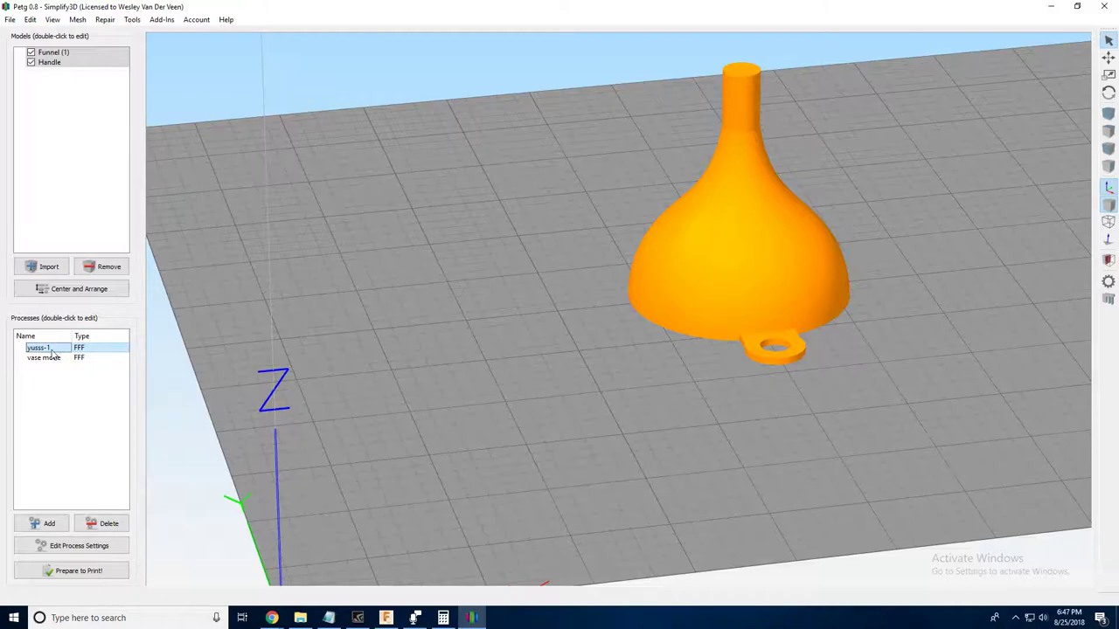
pyautogui.doubleClick(86, 350)
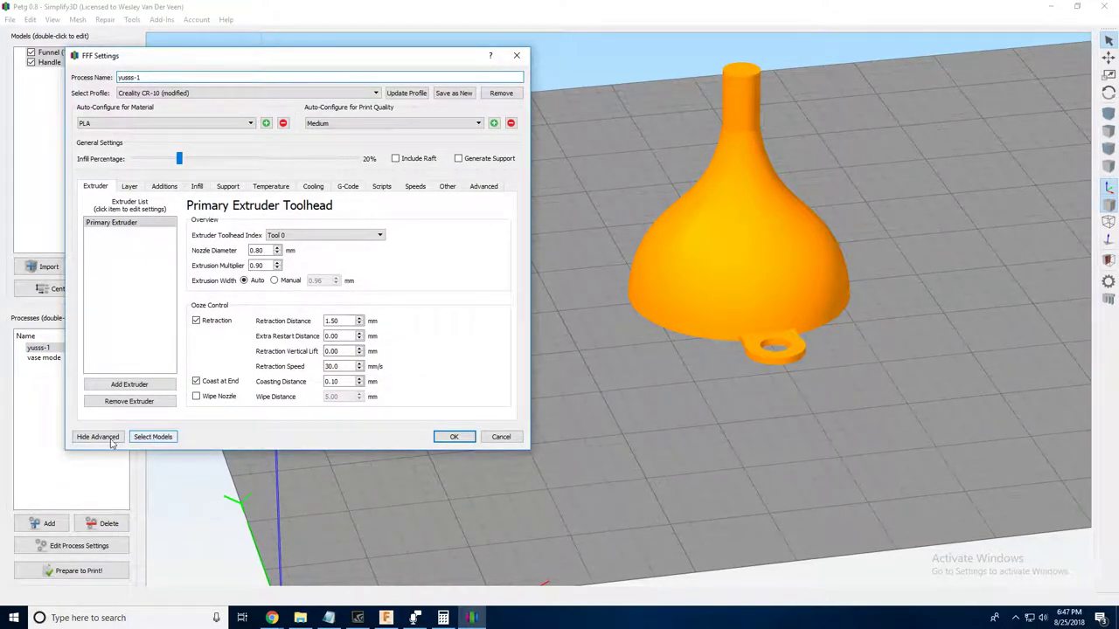
pyautogui.click(152, 437)
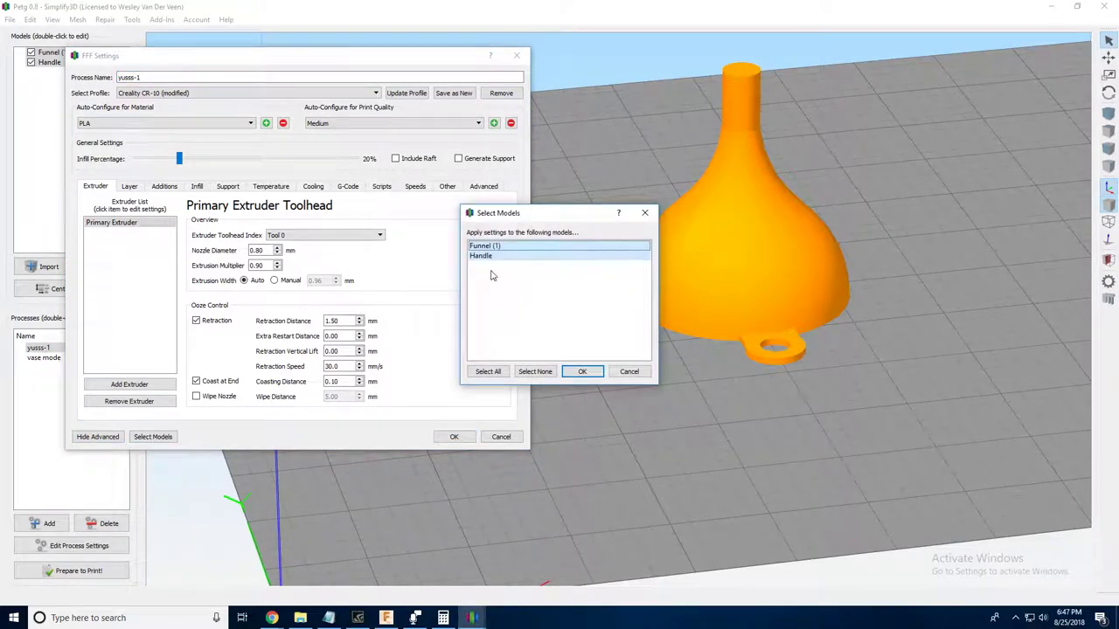
pyautogui.click(497, 256)
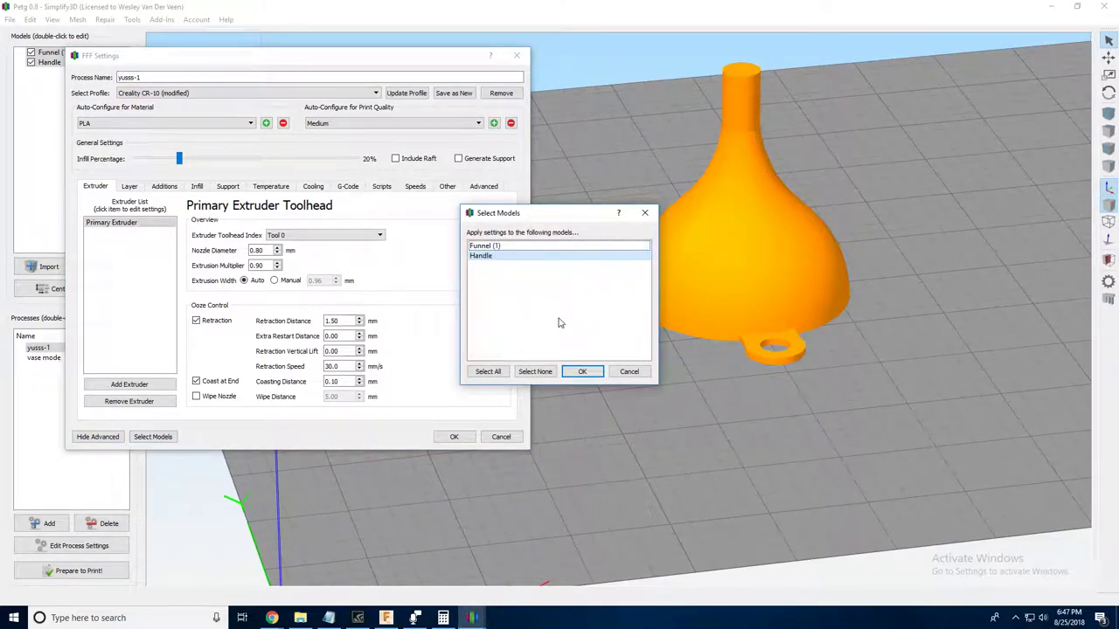
pyautogui.click(582, 371)
pyautogui.click(454, 436)
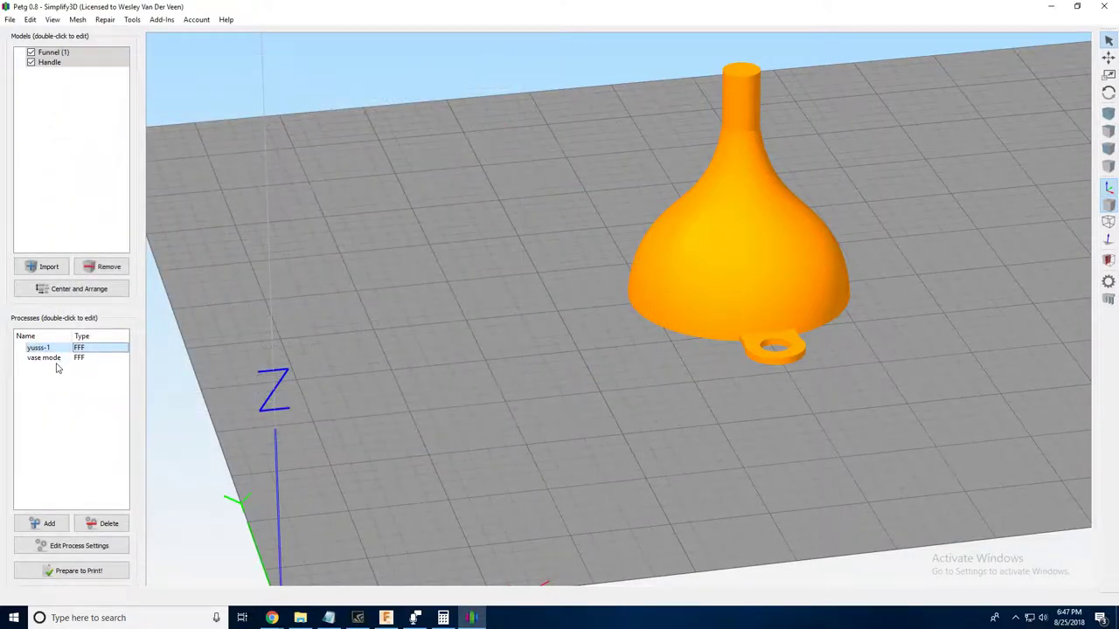
# - Restrict the vase mode process to the Funnel model only, deselecting Handle
pyautogui.doubleClick(46, 359)
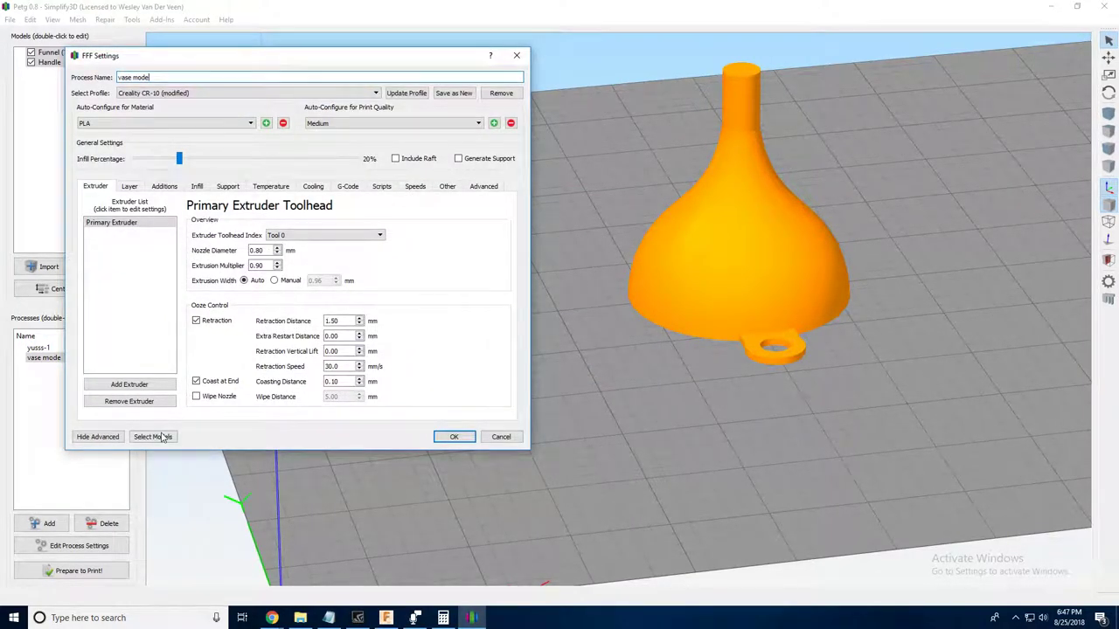
pyautogui.click(153, 436)
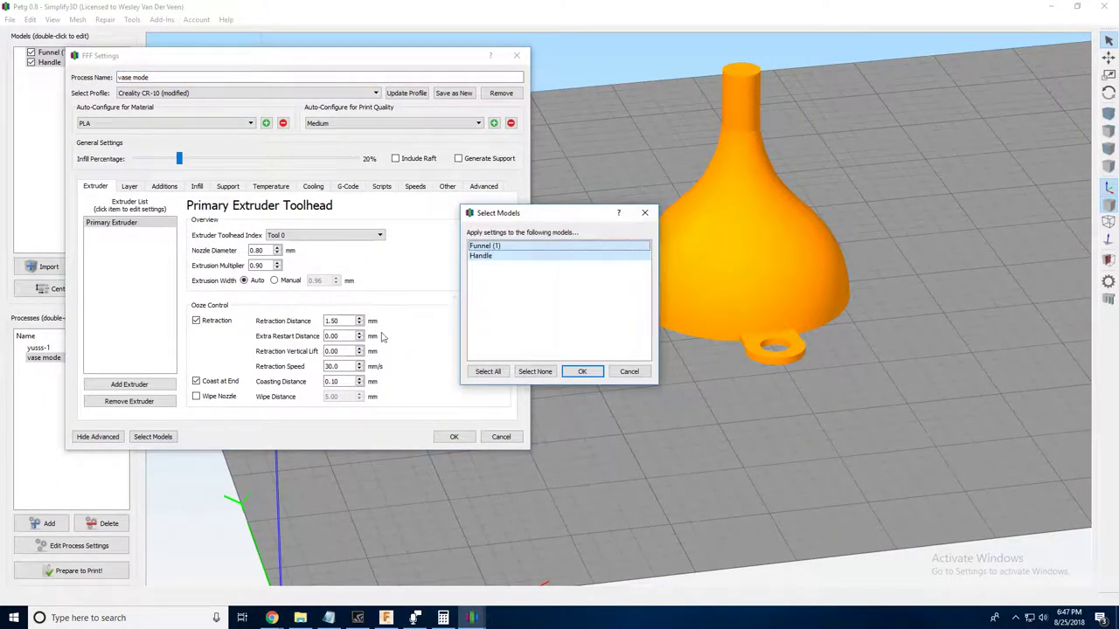
pyautogui.click(491, 256)
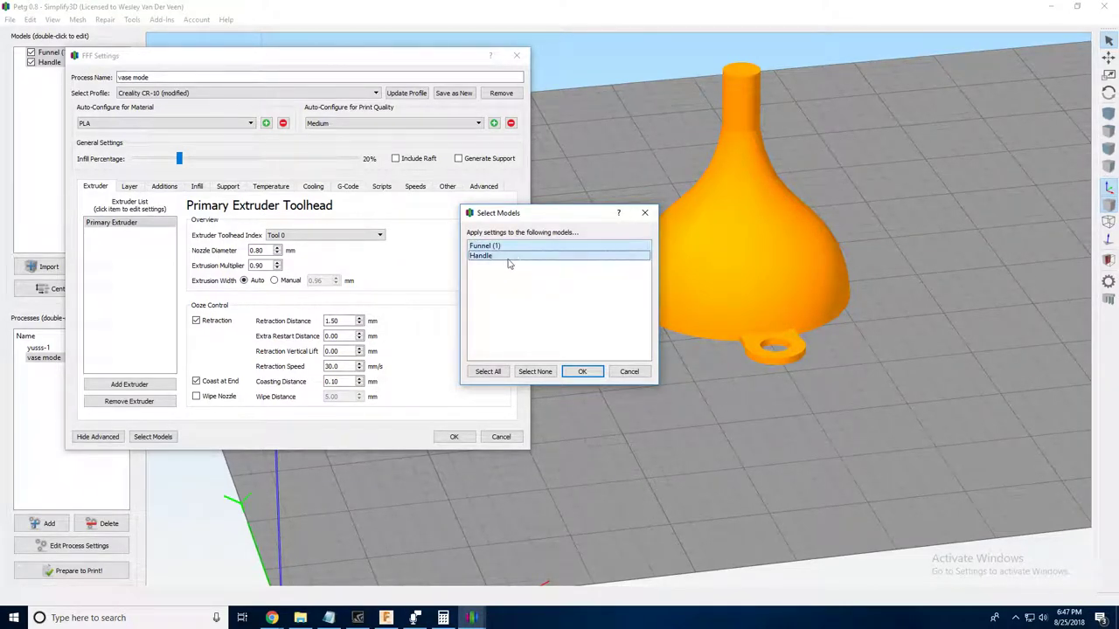
pyautogui.click(491, 256)
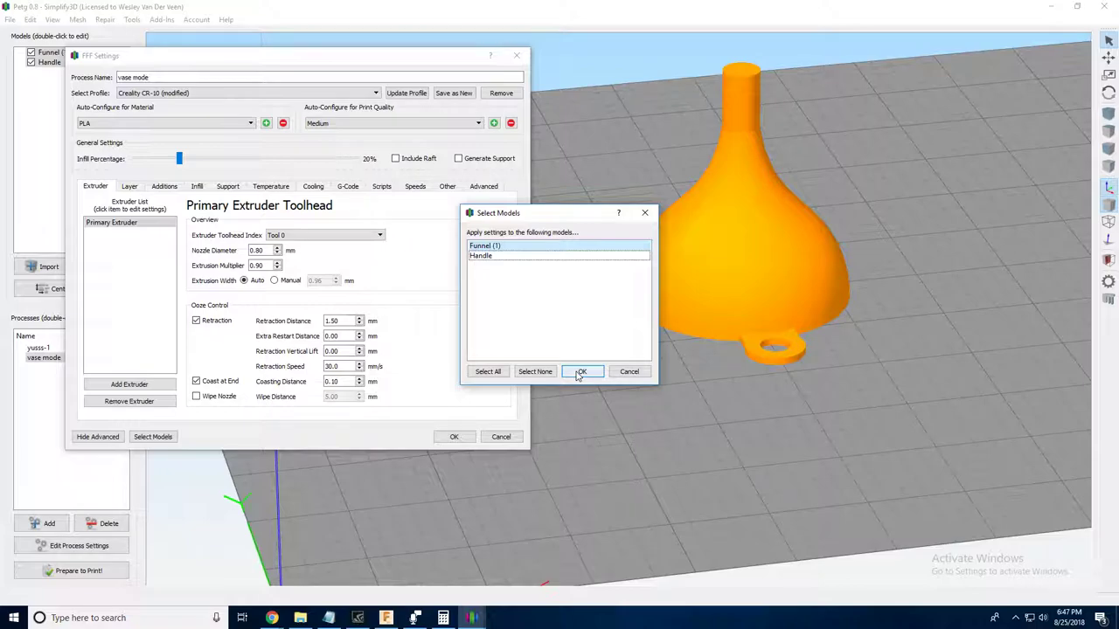
pyautogui.click(581, 372)
# - Enable single outline corkscrew printing with first-layer height, width and speed at 100%
pyautogui.click(128, 187)
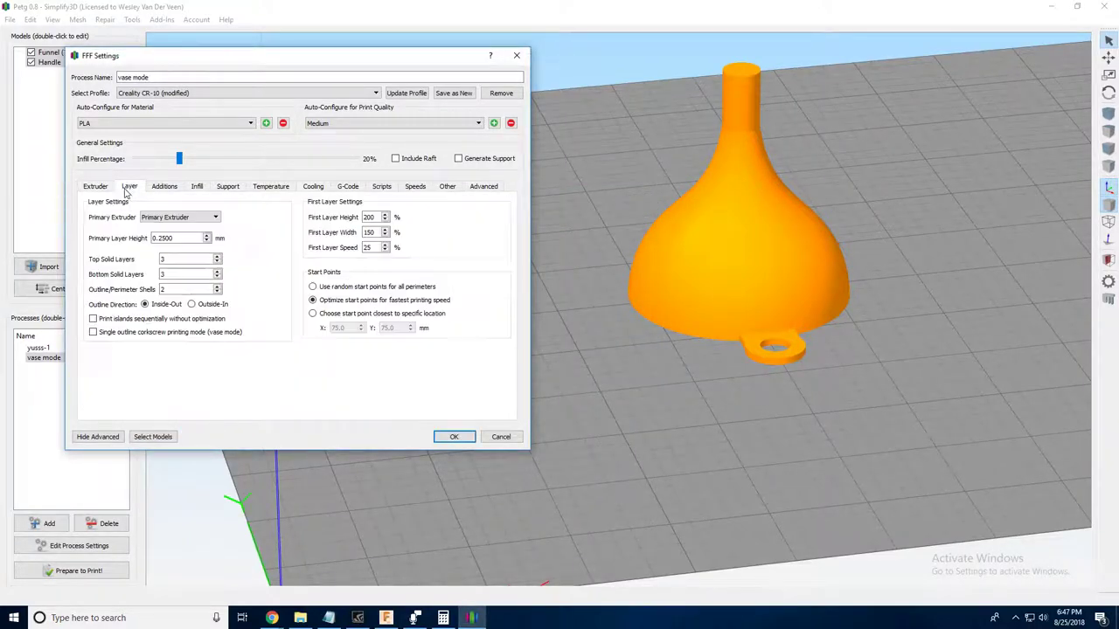
pyautogui.click(104, 187)
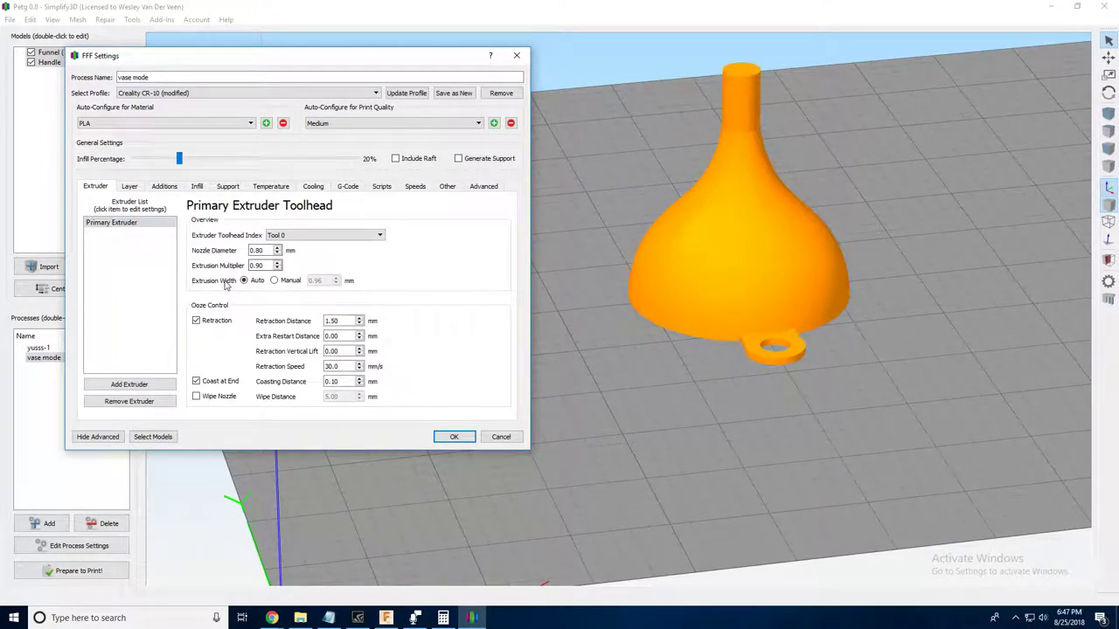
pyautogui.click(128, 187)
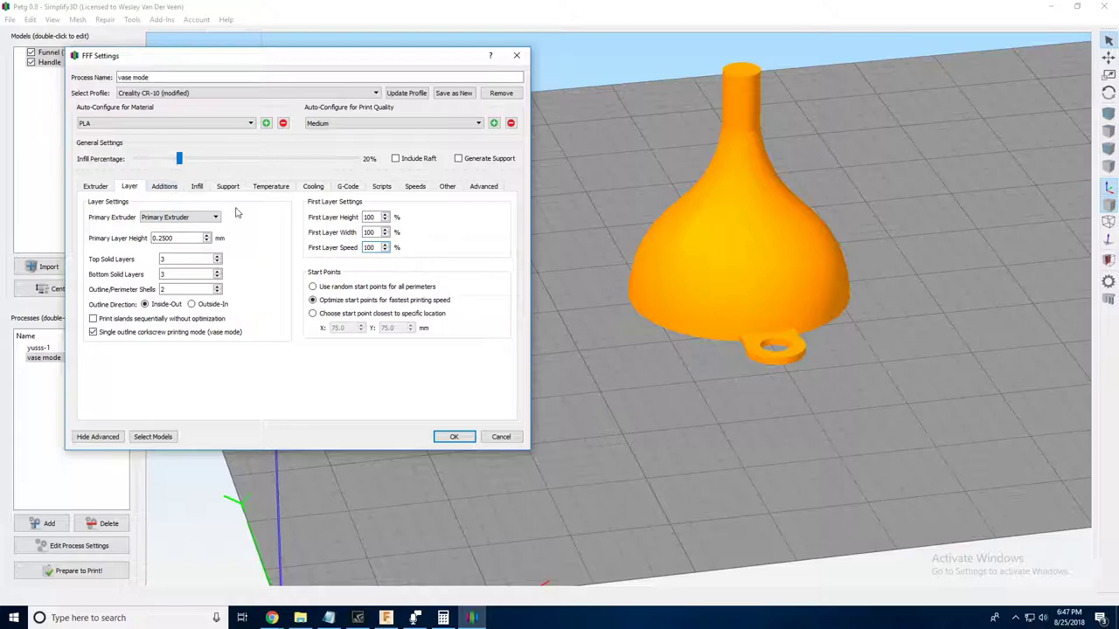
pyautogui.click(453, 437)
pyautogui.moveTo(542, 418); pyautogui.dragTo(711, 377)
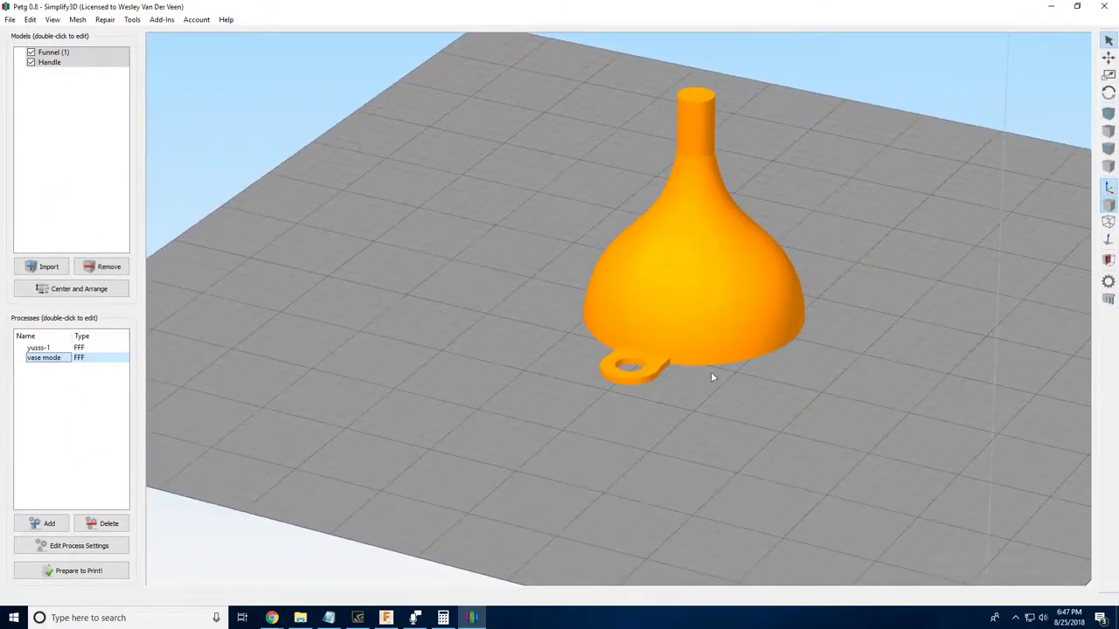
# - Slice with both processes selected and inspect the lowest funnel and handle toolpath layers
pyautogui.click(95, 573)
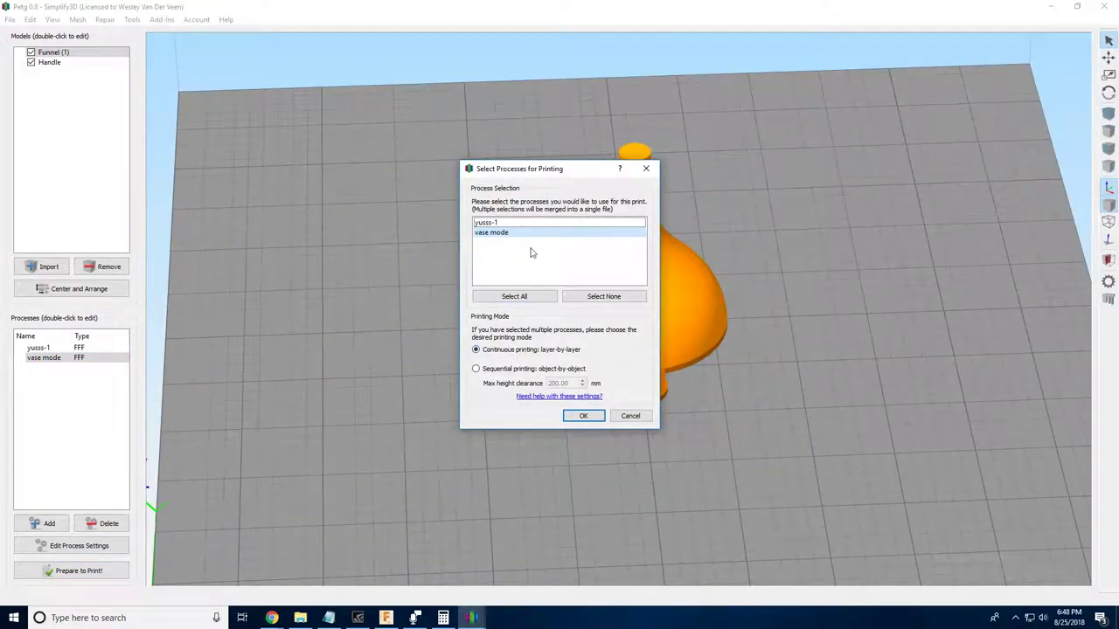
pyautogui.click(514, 297)
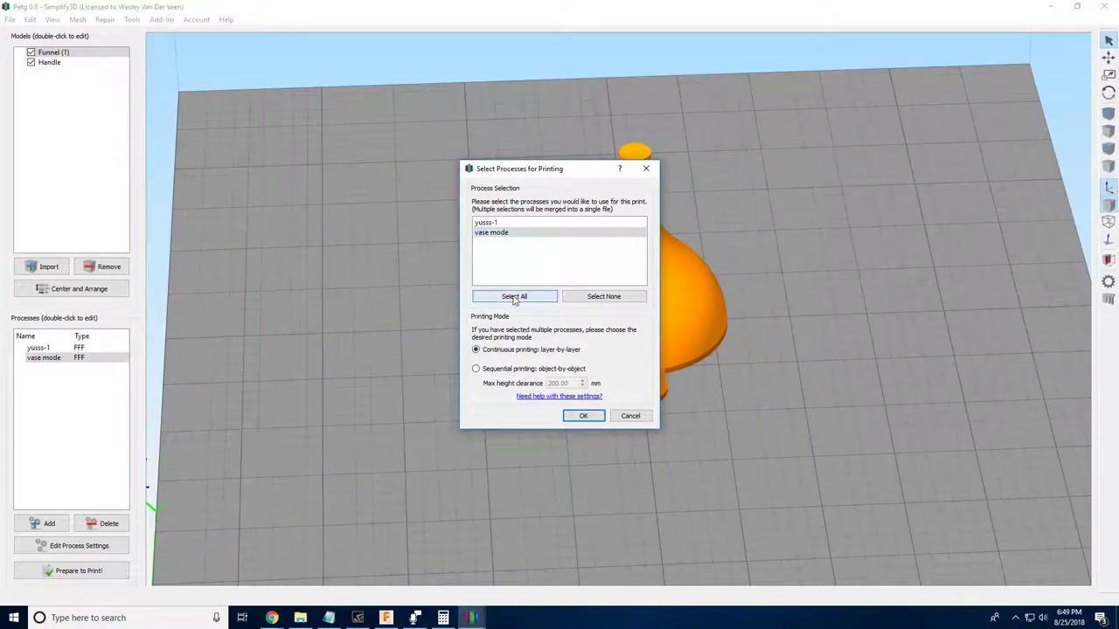
pyautogui.click(583, 416)
pyautogui.moveTo(751, 363); pyautogui.dragTo(666, 567)
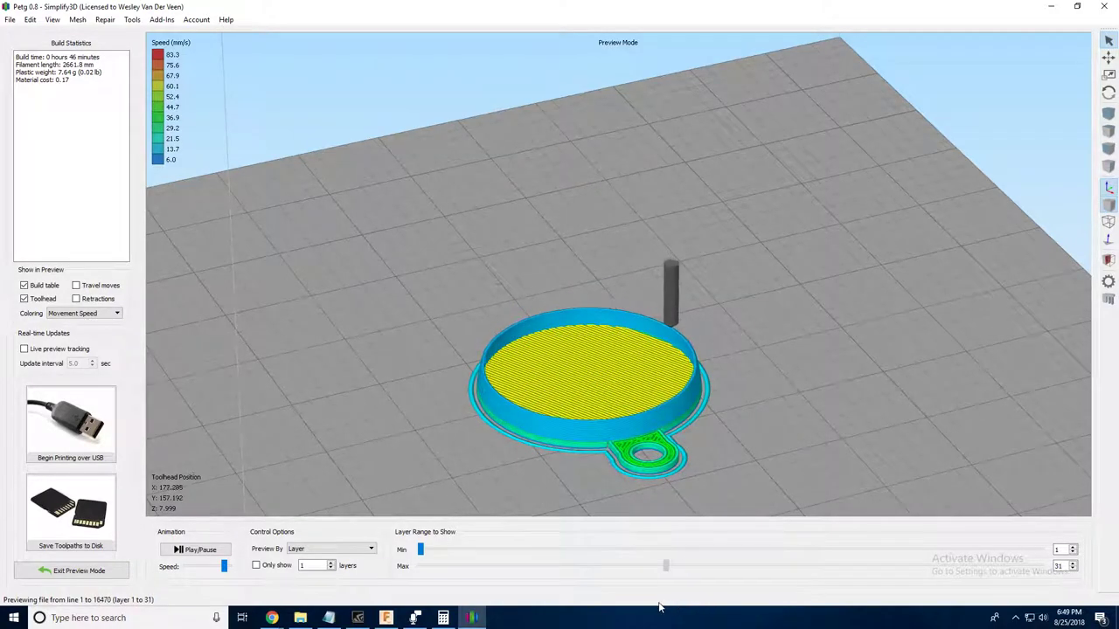
pyautogui.moveTo(660, 606); pyautogui.dragTo(1074, 492)
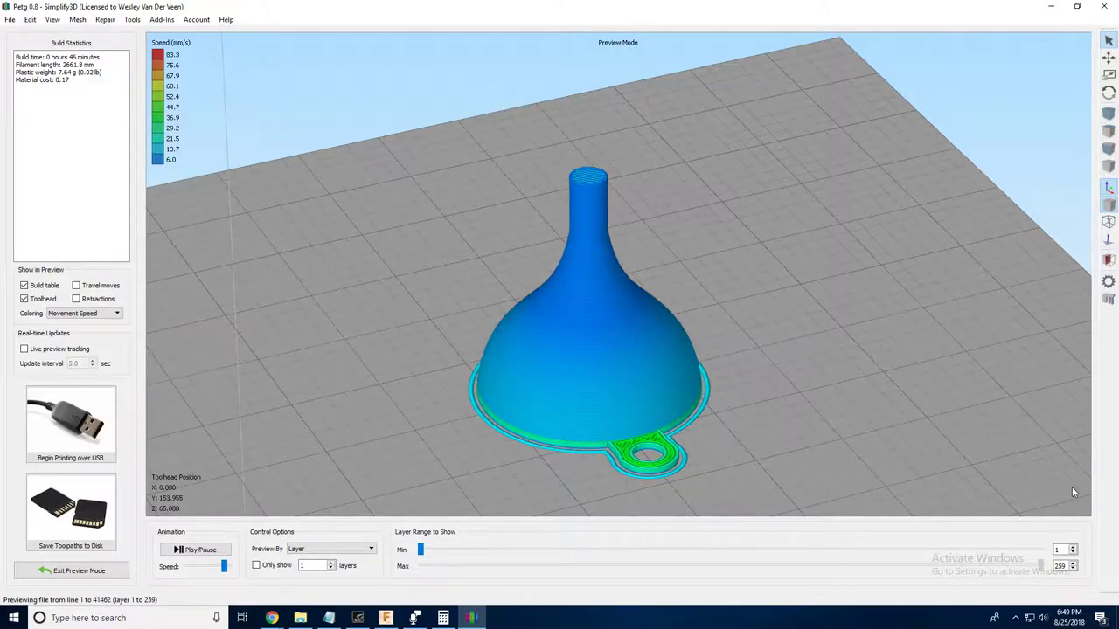
pyautogui.click(94, 571)
# - Set the vase mode process's top and bottom solid layers to 0
pyautogui.doubleClick(44, 358)
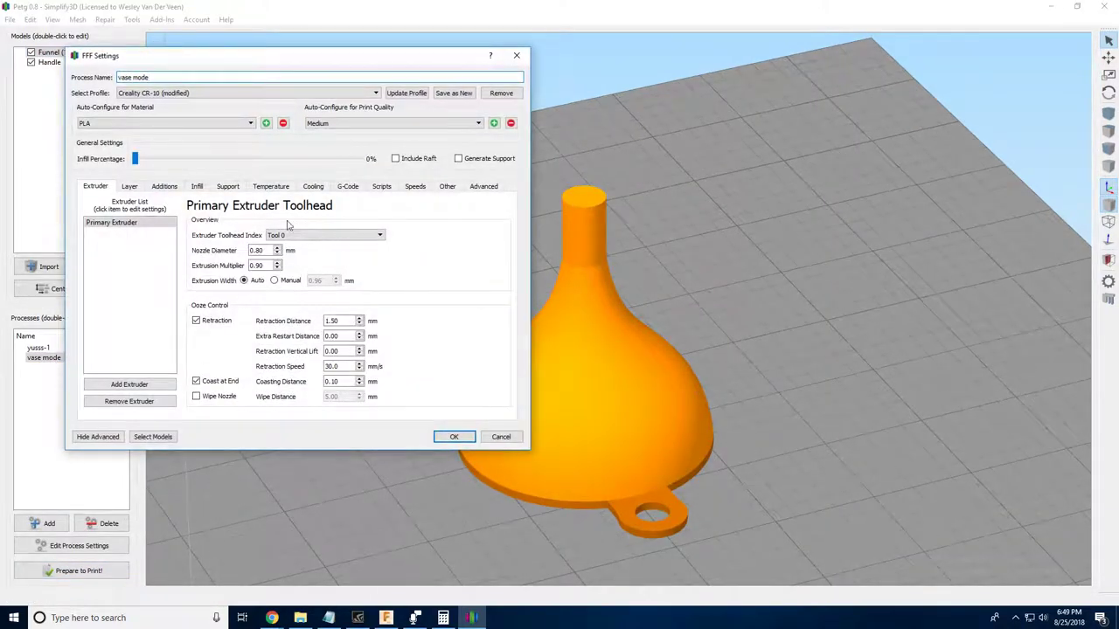
pyautogui.click(155, 187)
pyautogui.click(130, 186)
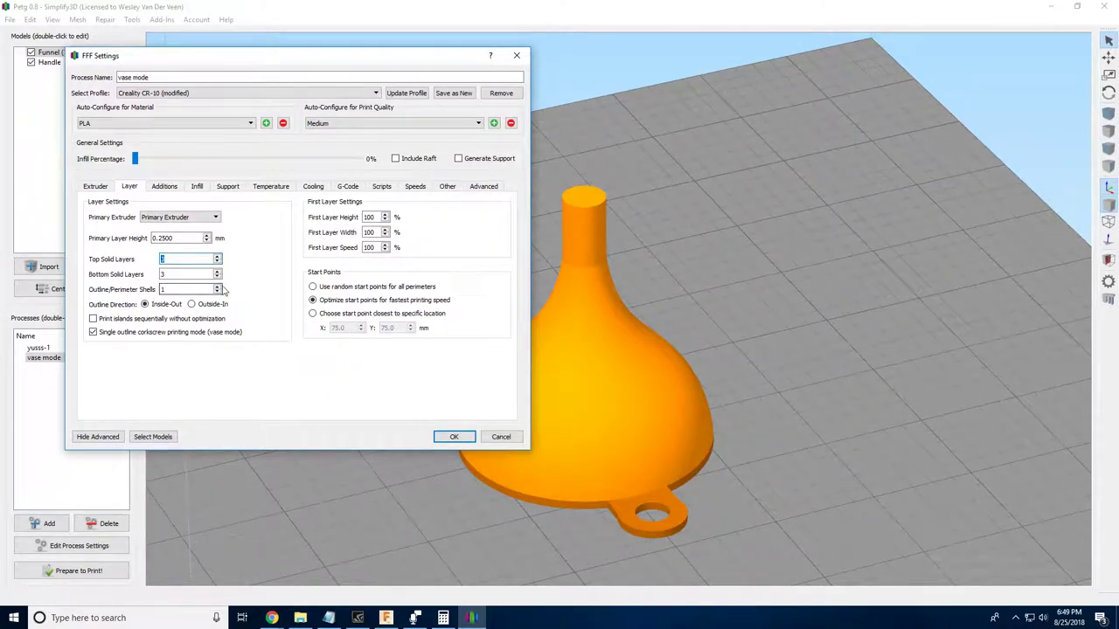
pyautogui.write('0')
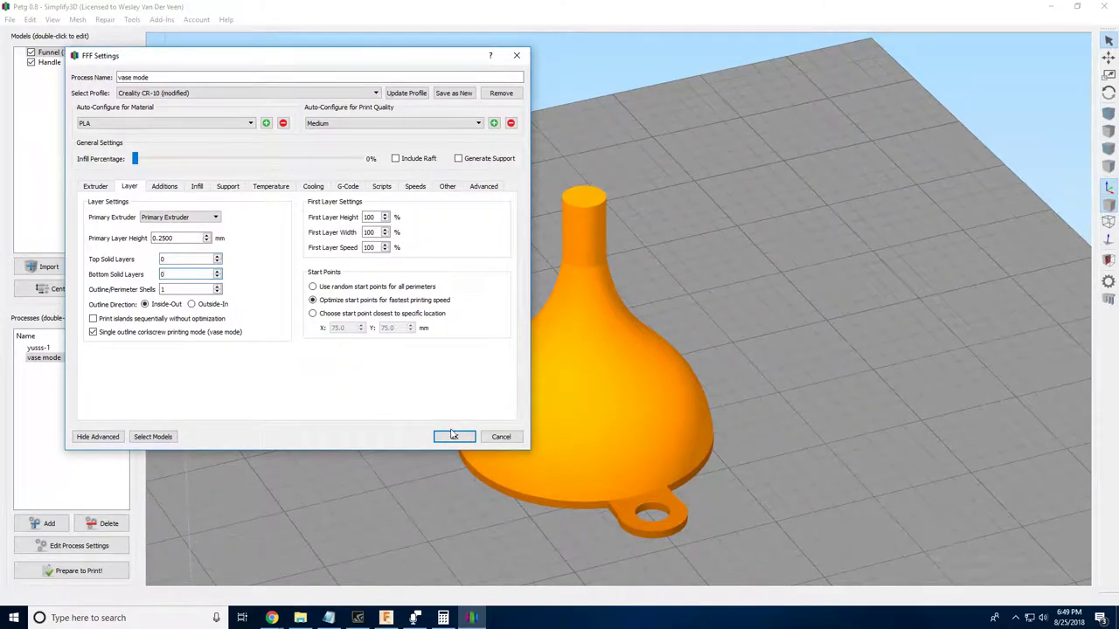
pyautogui.click(454, 436)
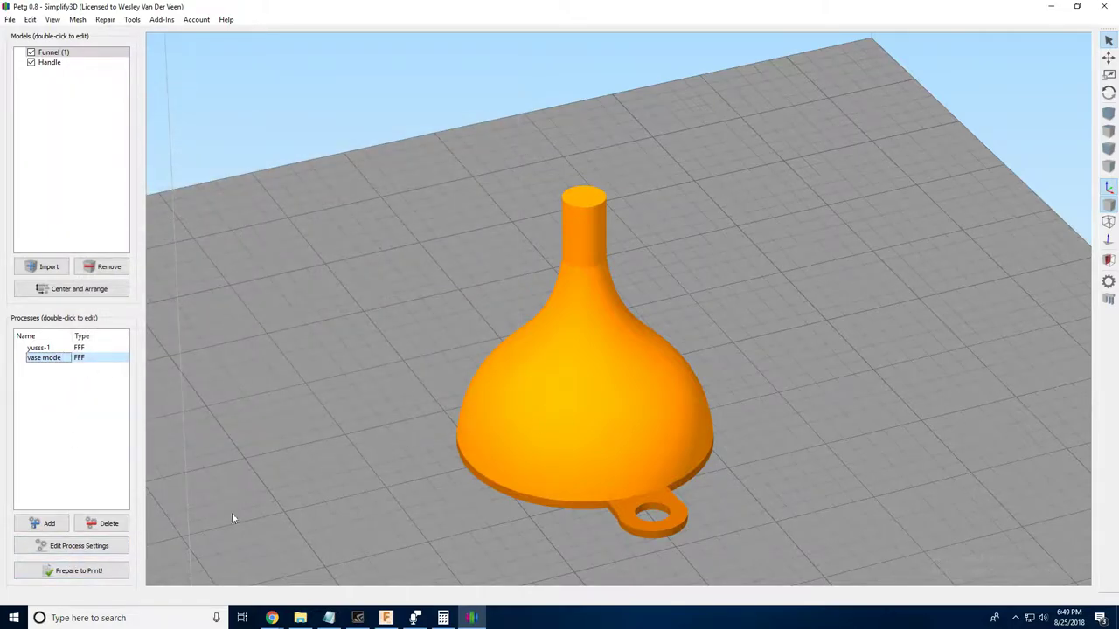
# - Reslice both processes and limit the preview to the lowest layers
pyautogui.click(79, 571)
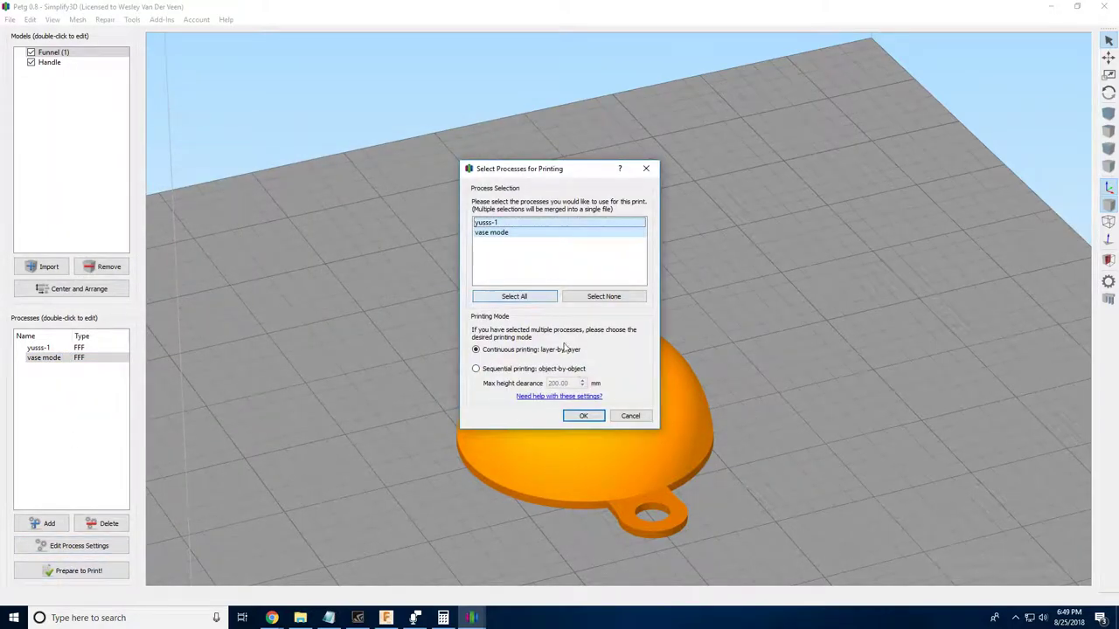
pyautogui.click(583, 415)
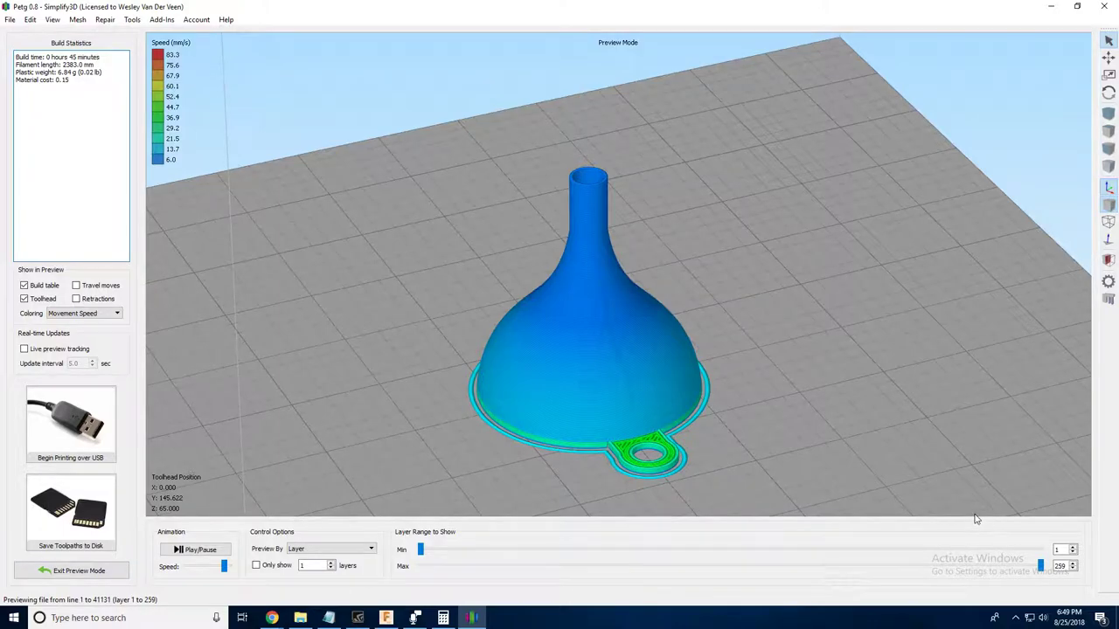
pyautogui.moveTo(1041, 568); pyautogui.dragTo(441, 566)
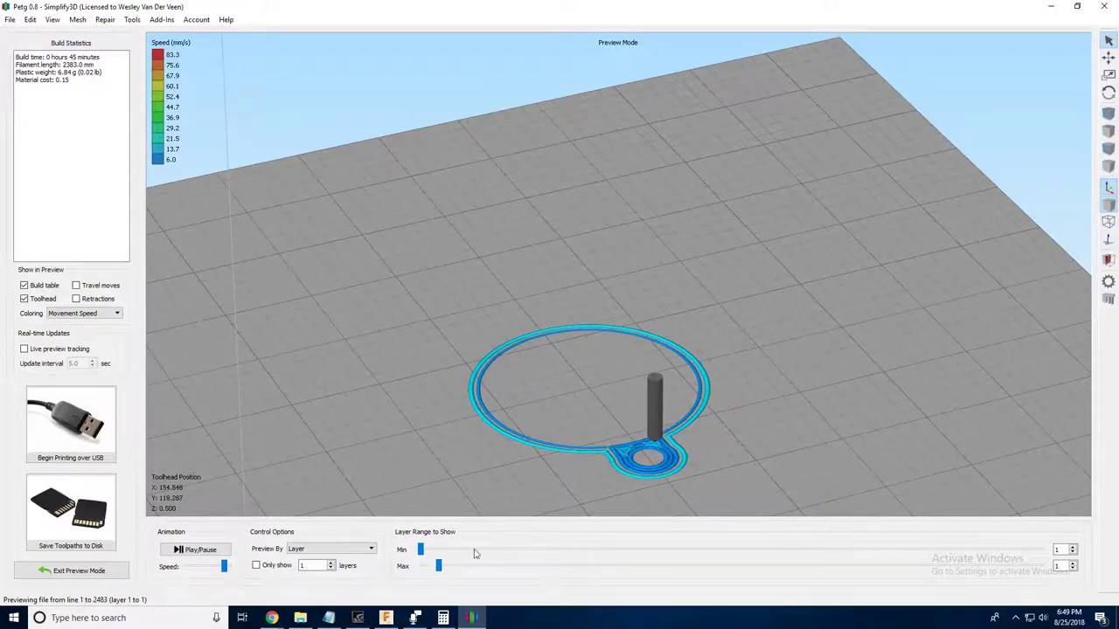
pyautogui.scroll(3, 609, 482)
# - Inspect the funnel's first-layer ring, then add the second layer to the preview
pyautogui.moveTo(752, 352); pyautogui.dragTo(655, 189)
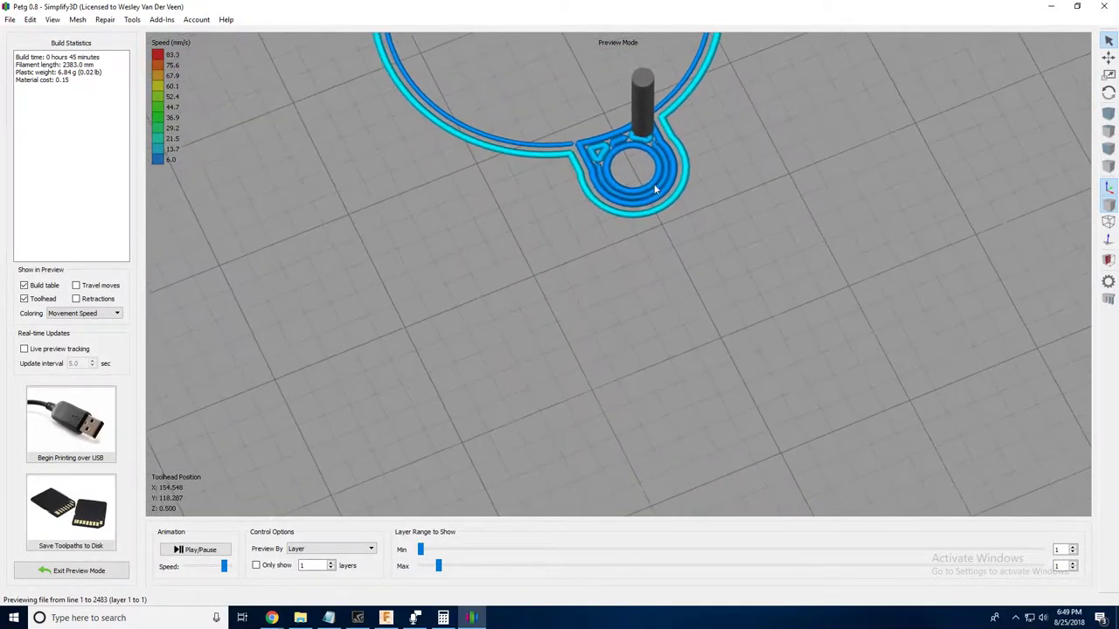
pyautogui.scroll(3, 655, 190)
pyautogui.scroll(-3, 667, 155)
pyautogui.scroll(4, 671, 176)
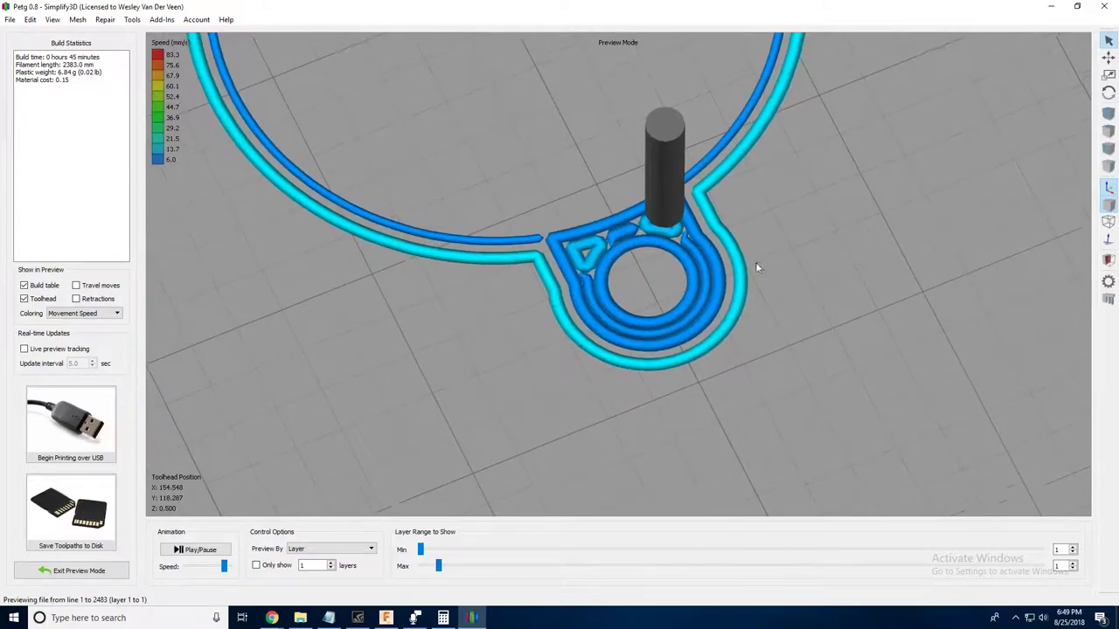
pyautogui.moveTo(757, 268); pyautogui.dragTo(782, 323)
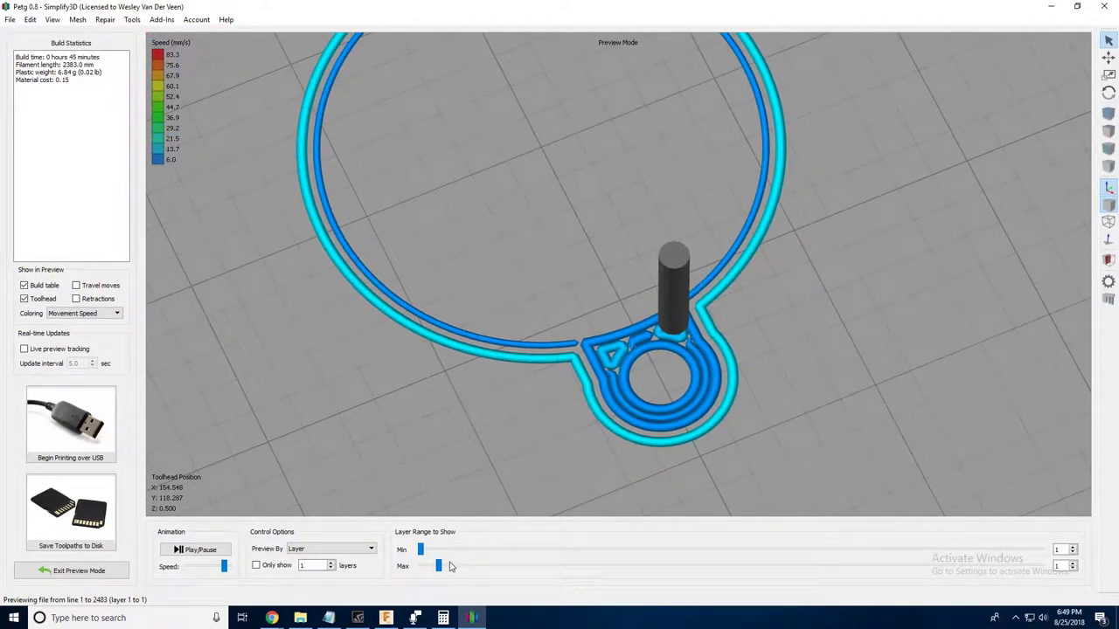
pyautogui.moveTo(442, 569); pyautogui.dragTo(525, 587)
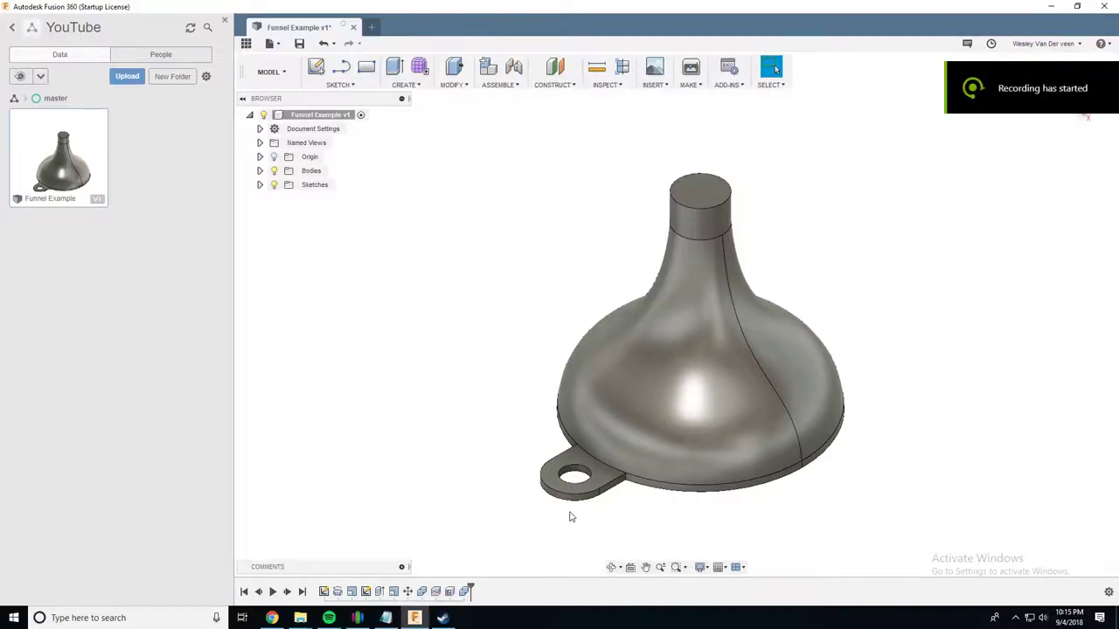
pyautogui.keyDown('shift'); pyautogui.moveTo(569, 516); pyautogui.dragTo(779, 394, button='middle'); pyautogui.keyUp('shift')
pyautogui.scroll(3, 574, 425)
pyautogui.scroll(2, 575, 425)
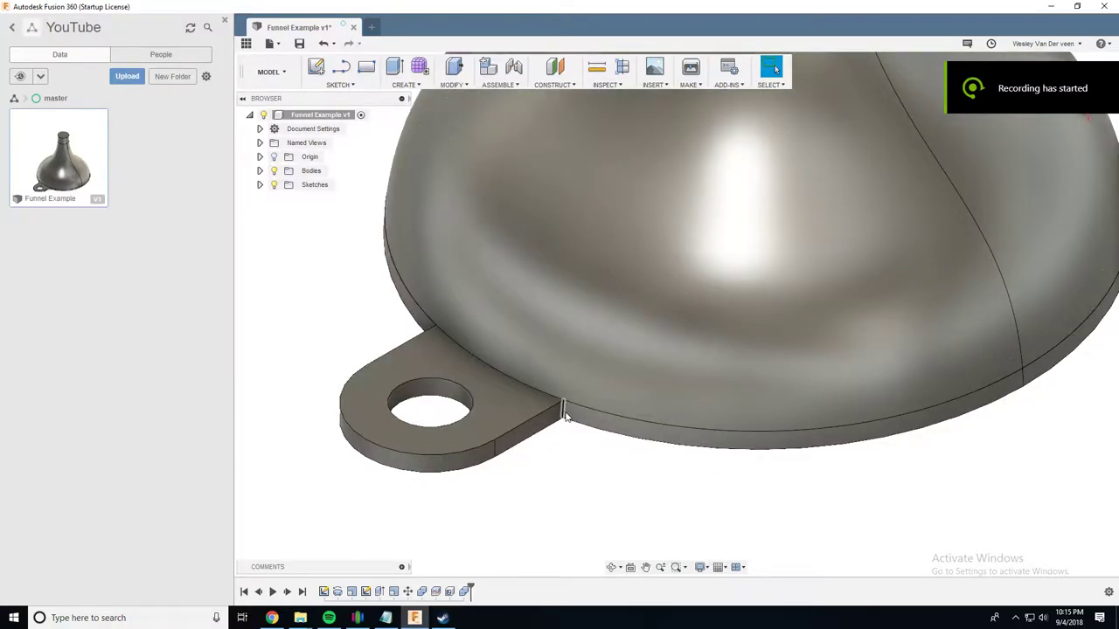
# - Fillet the two tab-to-rim edges with an 11 mm radius
pyautogui.scroll(-3, 564, 417)
pyautogui.keyDown('shift'); pyautogui.moveTo(564, 449); pyautogui.dragTo(574, 391, button='middle'); pyautogui.keyUp('shift')
pyautogui.keyDown('shift'); pyautogui.click(407, 474); pyautogui.keyUp('shift')
pyautogui.press('f')
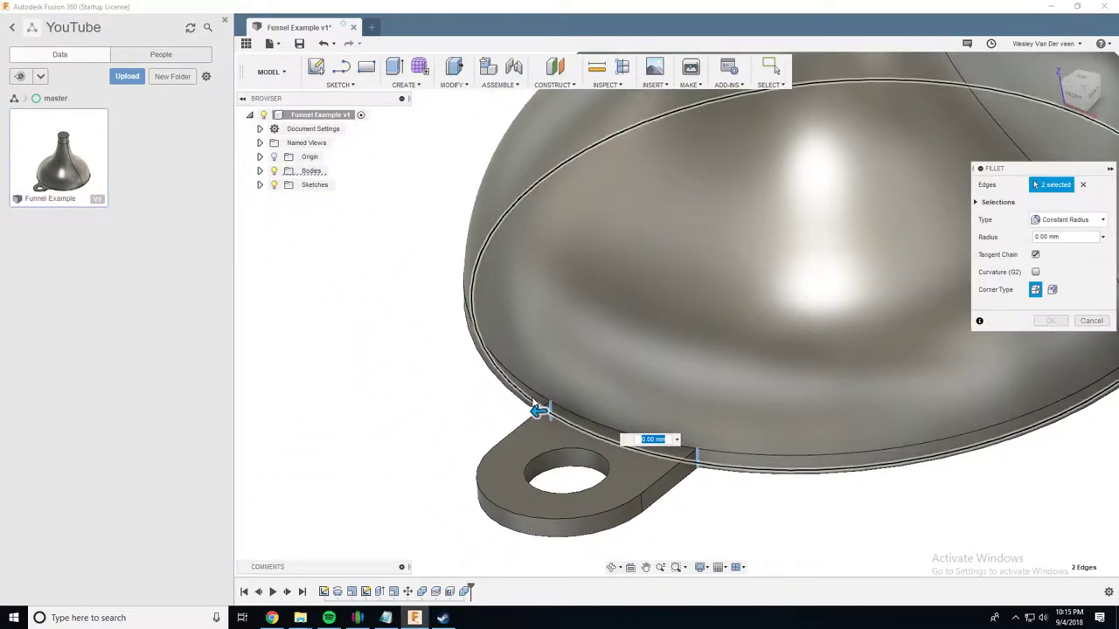
pyautogui.moveTo(526, 412); pyautogui.dragTo(516, 412)
pyautogui.click(1050, 322)
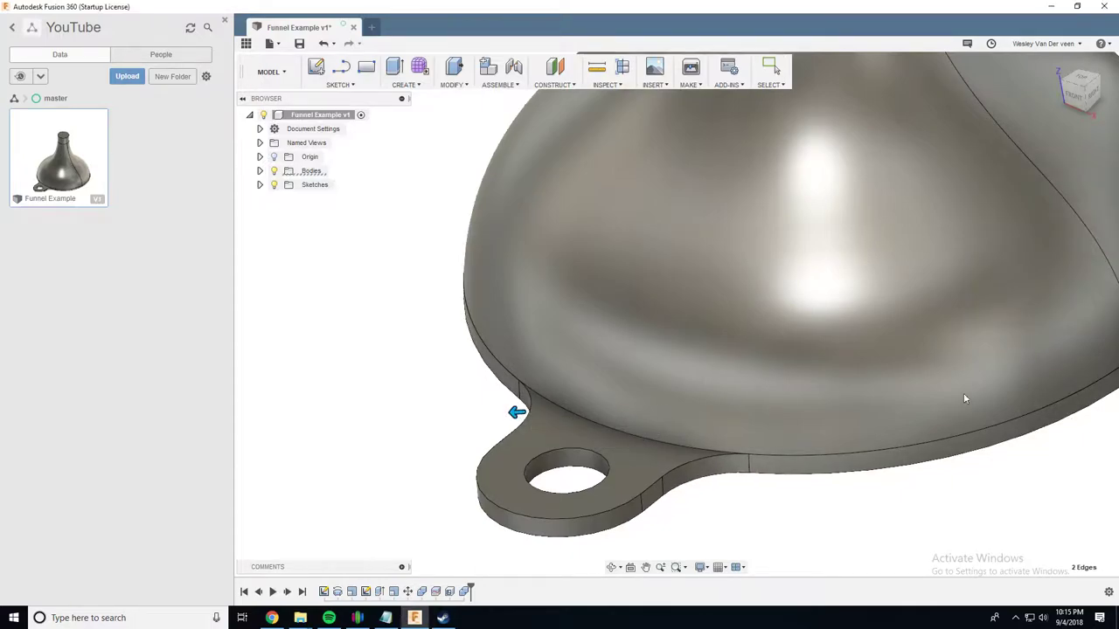
pyautogui.keyDown('shift'); pyautogui.moveTo(821, 502); pyautogui.dragTo(740, 249, button='middle'); pyautogui.keyUp('shift')
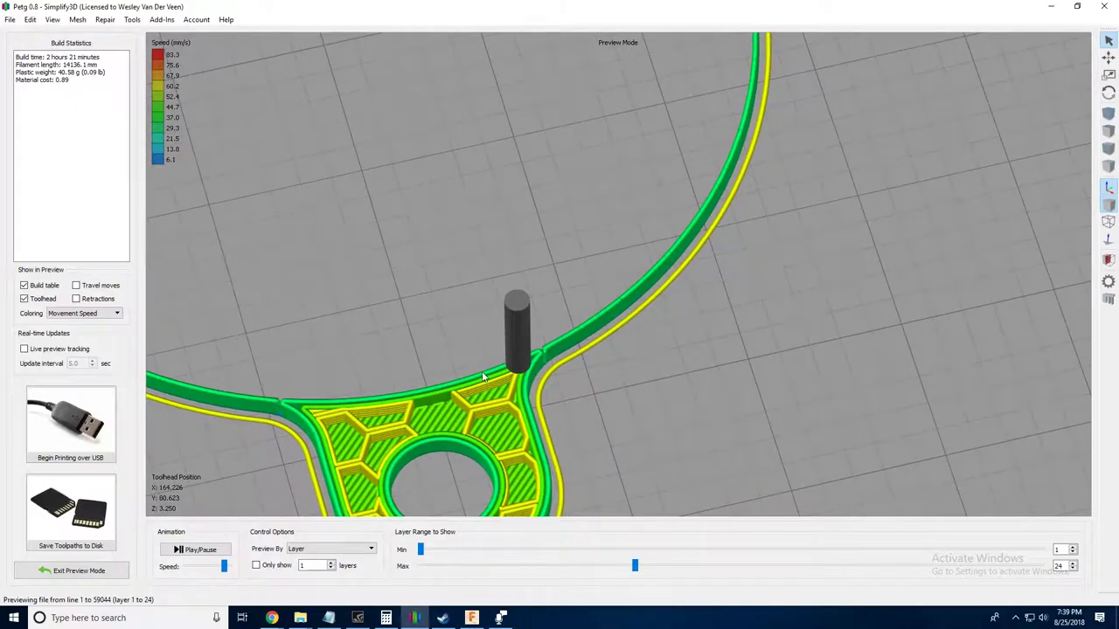
# - Inspect the handle junction, then raise the preview to all 535 layers and view the funnel from low
pyautogui.moveTo(454, 367); pyautogui.dragTo(647, 186)
pyautogui.scroll(3, 605, 399)
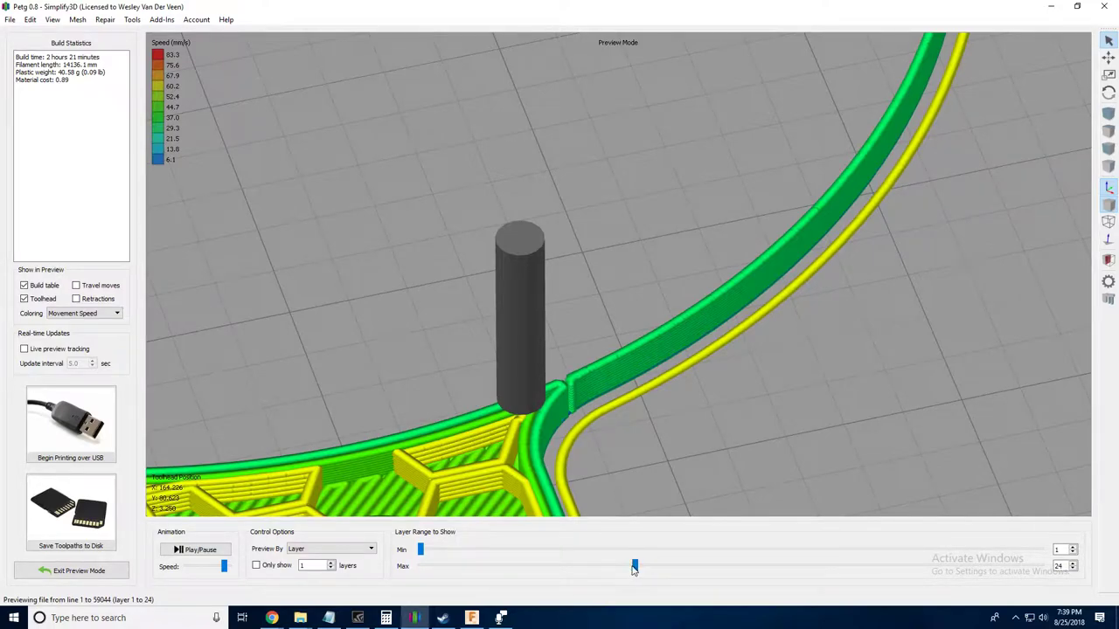
pyautogui.moveTo(638, 567); pyautogui.dragTo(1039, 566)
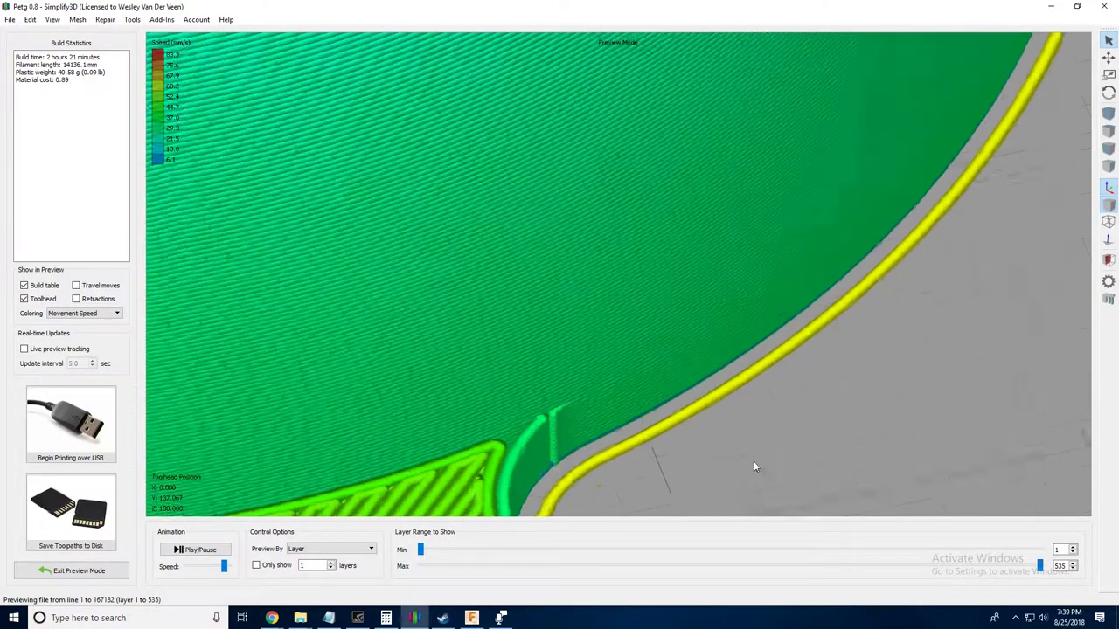
pyautogui.scroll(-3, 755, 451)
pyautogui.scroll(-5, 720, 433)
pyautogui.moveTo(669, 343); pyautogui.dragTo(773, 464)
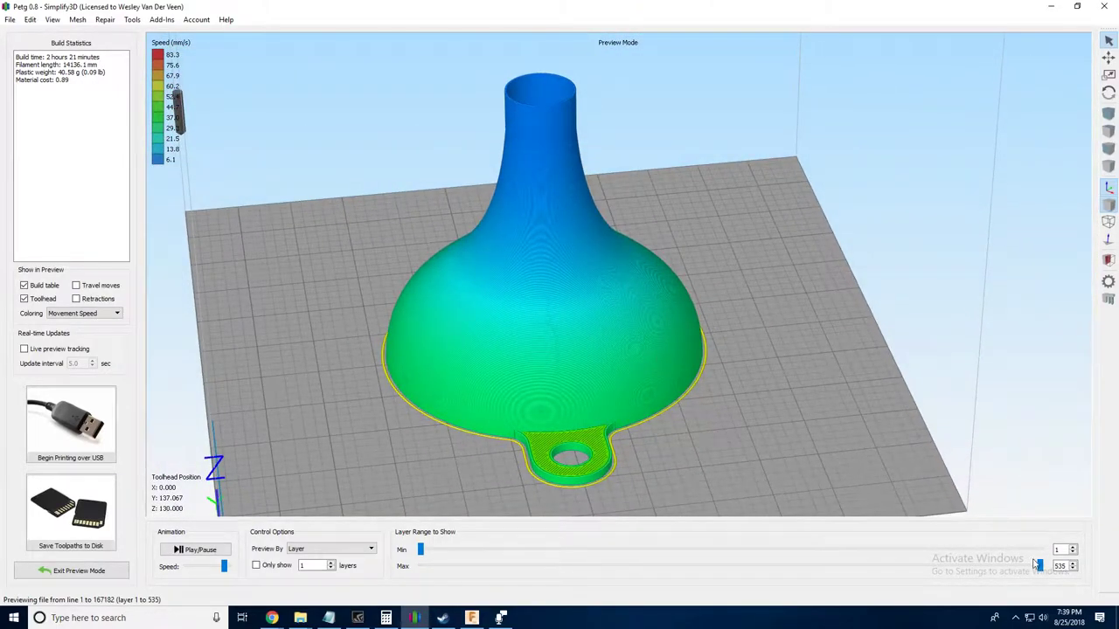